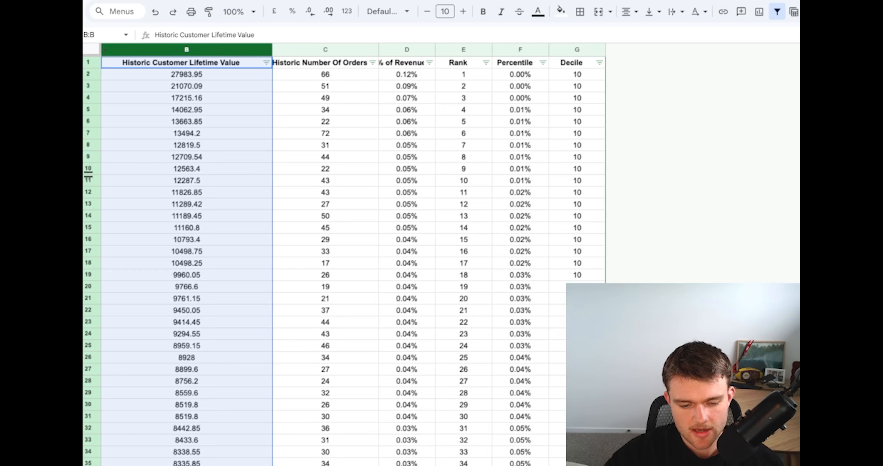
left_click(609, 90)
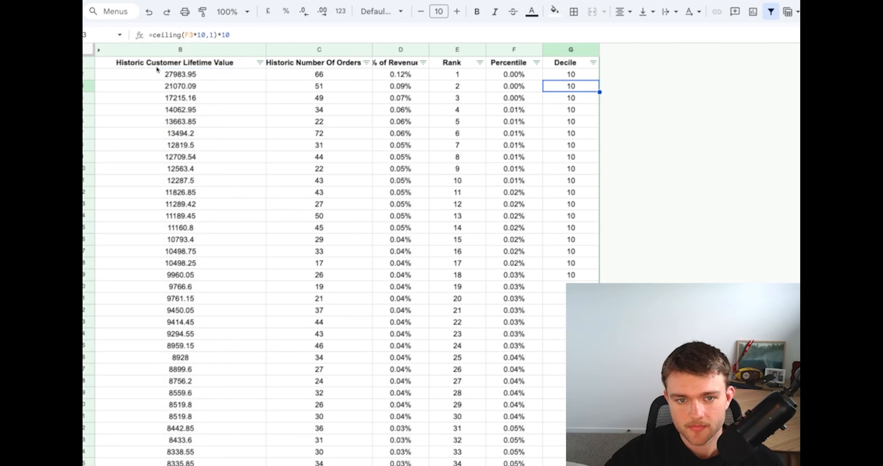
left_click(153, 49)
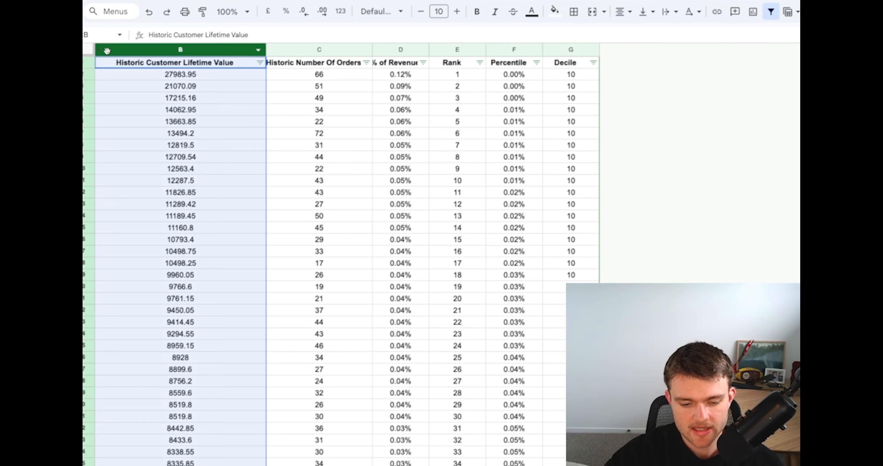
left_click(551, 182)
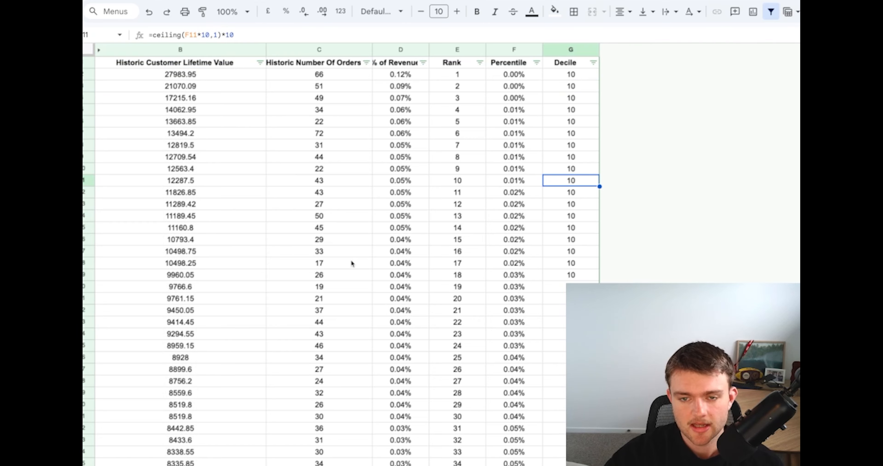
left_click(252, 107)
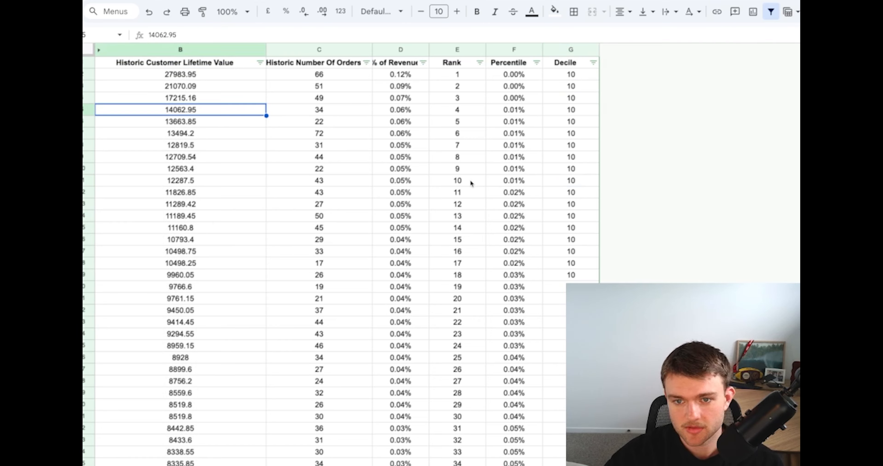
left_click(384, 169)
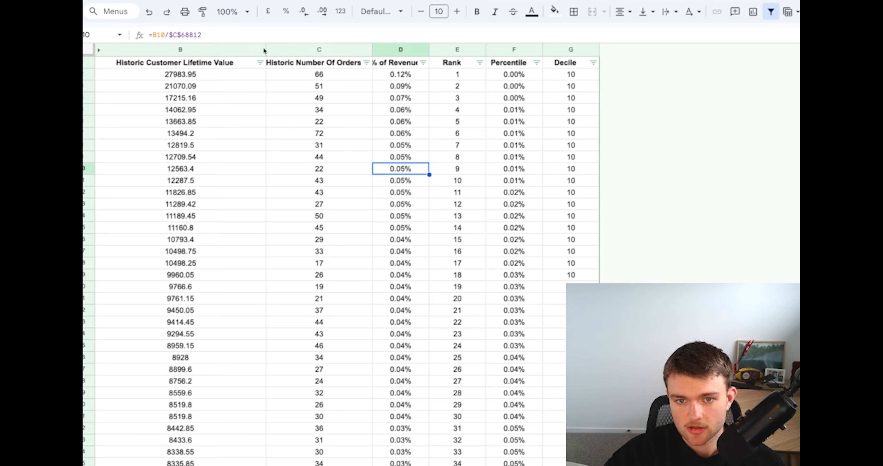
Widen the Historic Customer Lifetime Value, Historic Number Of Orders and % of Revenue columns so their headers fit in full
left_click_drag(266, 50, 271, 49)
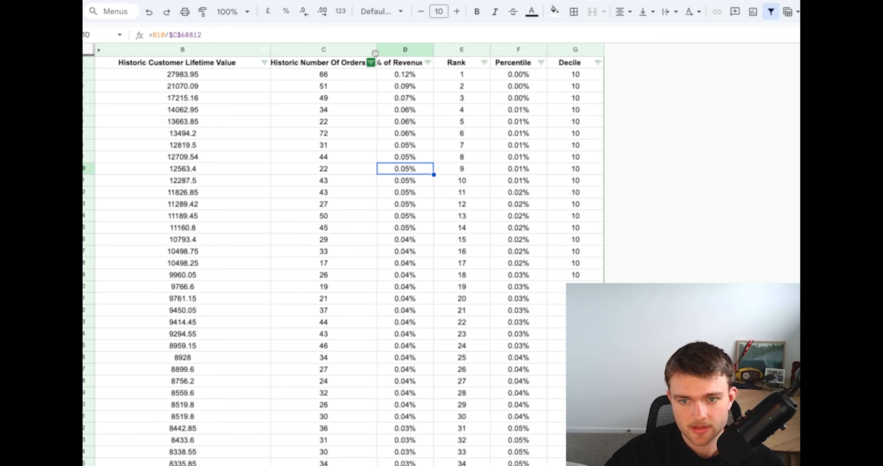
left_click_drag(377, 50, 394, 50)
left_click_drag(450, 50, 478, 50)
Examine the first customer's lifetime value and order count, and the formulas in that row's % of Revenue, Rank, Percentile and Decile cells
left_click_drag(319, 63, 201, 66)
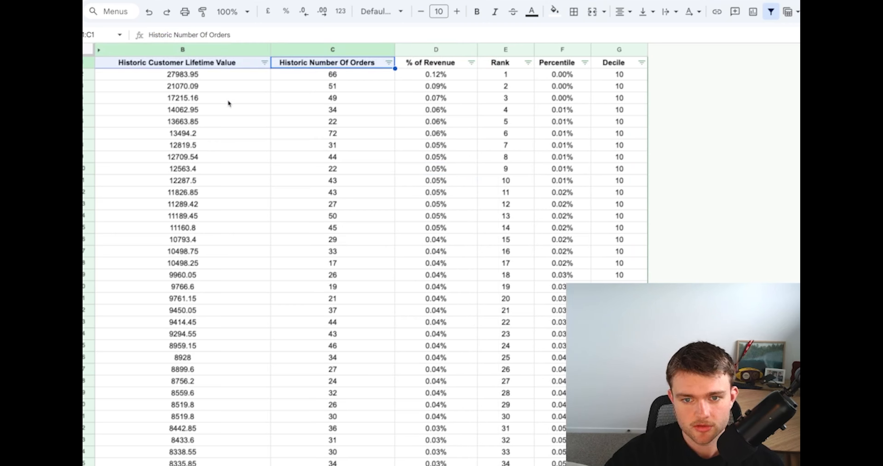
left_click(363, 113)
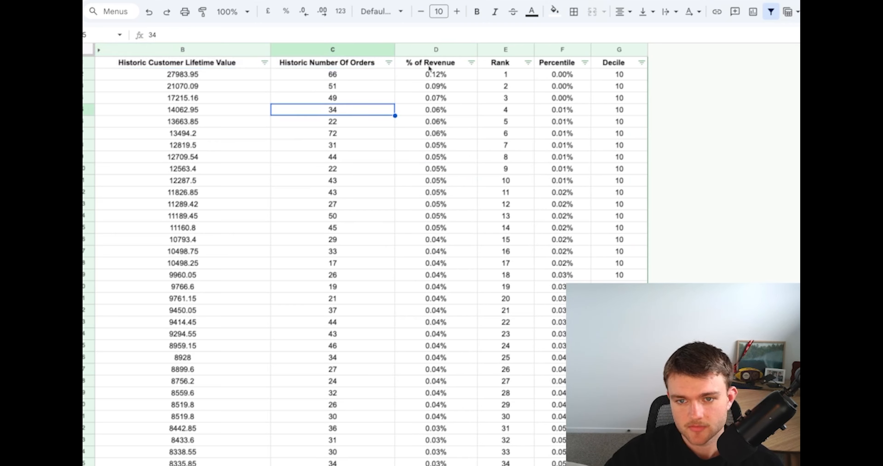
left_click(323, 76)
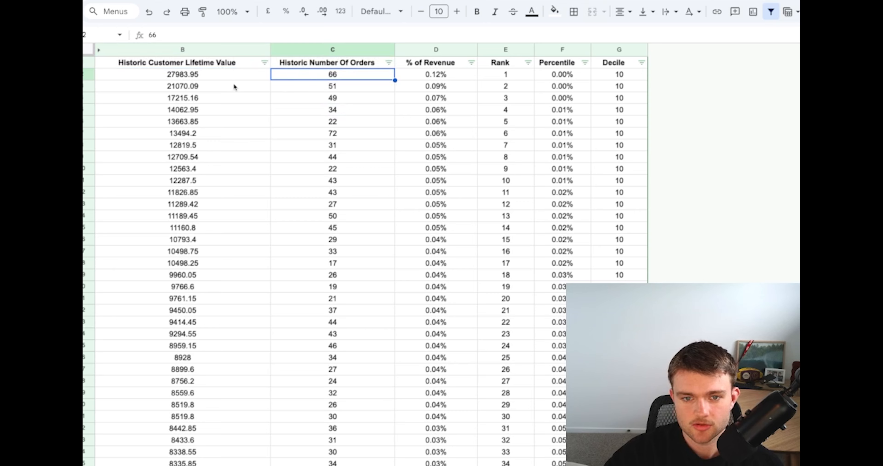
left_click(222, 78)
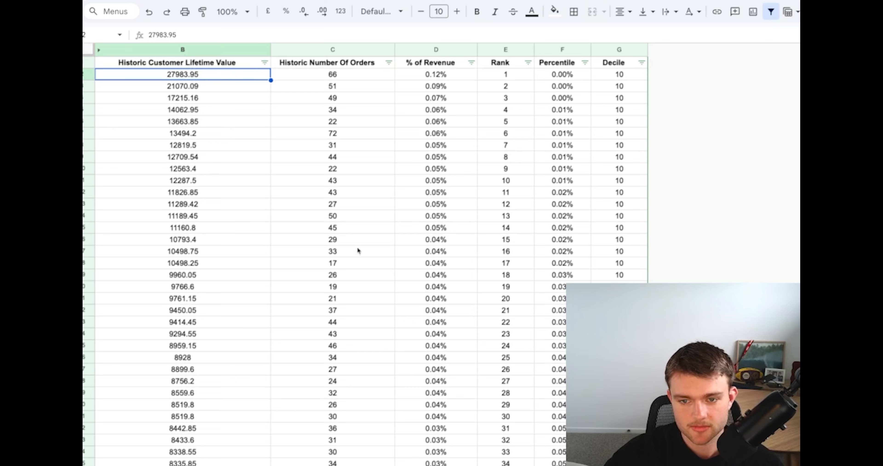
left_click(345, 77)
left_click(429, 64)
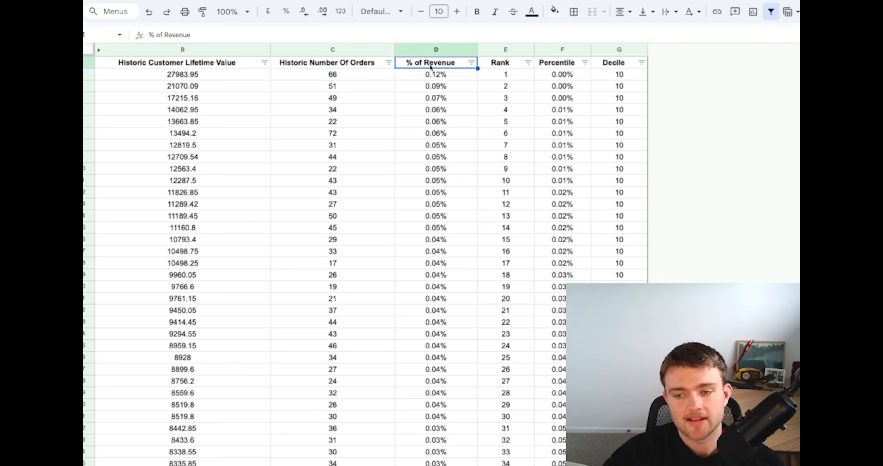
left_click(433, 77)
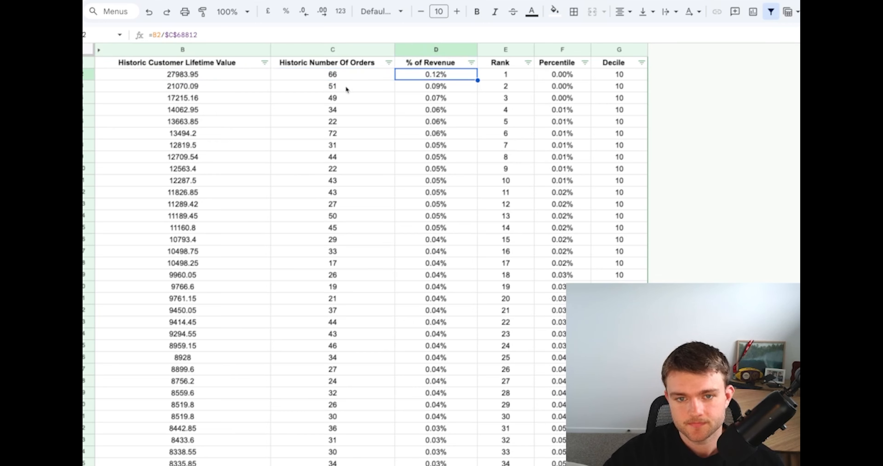
left_click(520, 75)
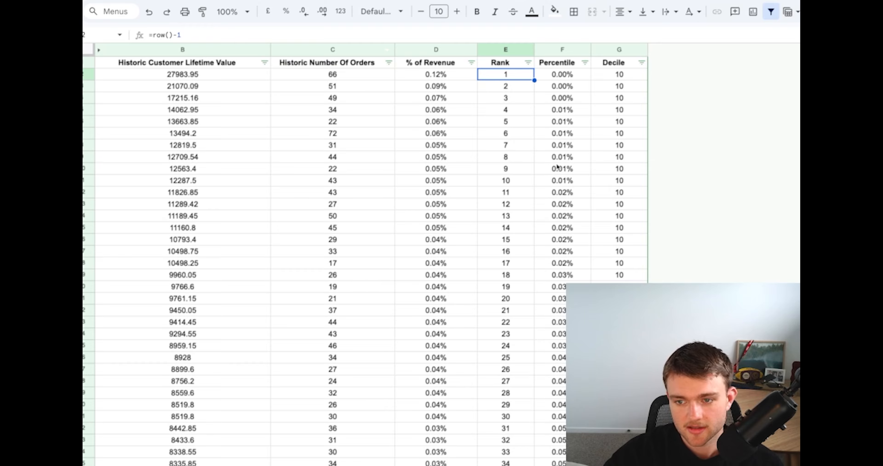
left_click(581, 77)
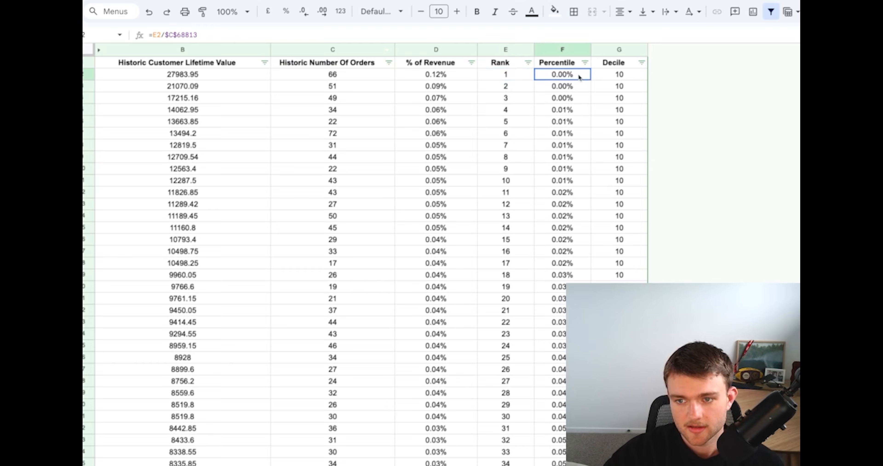
left_click(623, 77)
Look through the ranked customer rows down to the end of the data
left_click(619, 181)
scroll(420, 216, "down", 20)
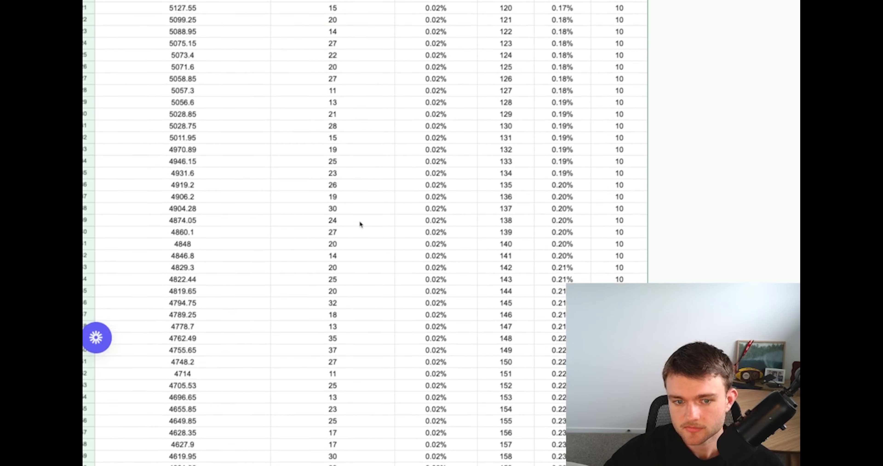
scroll(397, 224, "down", 20)
left_click(398, 227)
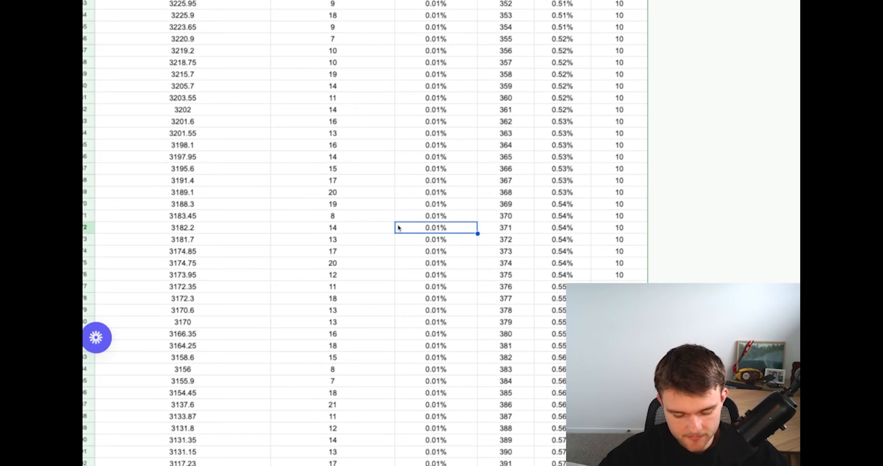
key("super+shift+Down")
key("Down")
scroll(398, 228, "down", 18)
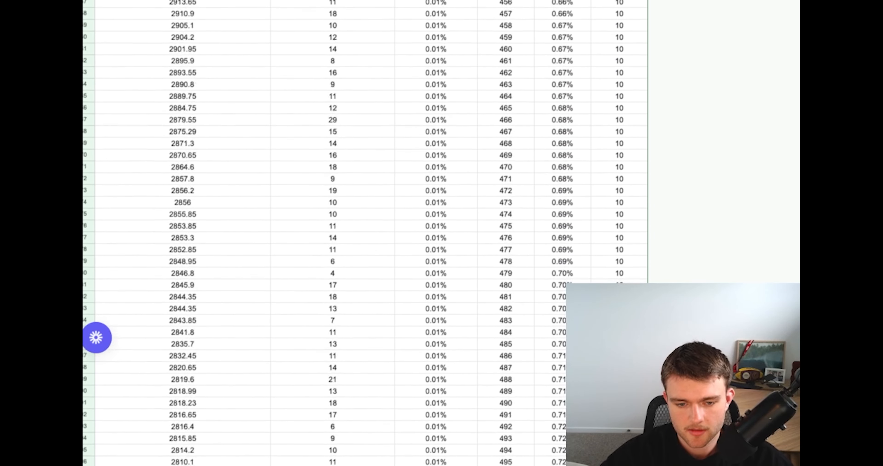
key("super+shift+Down")
left_click(310, 433)
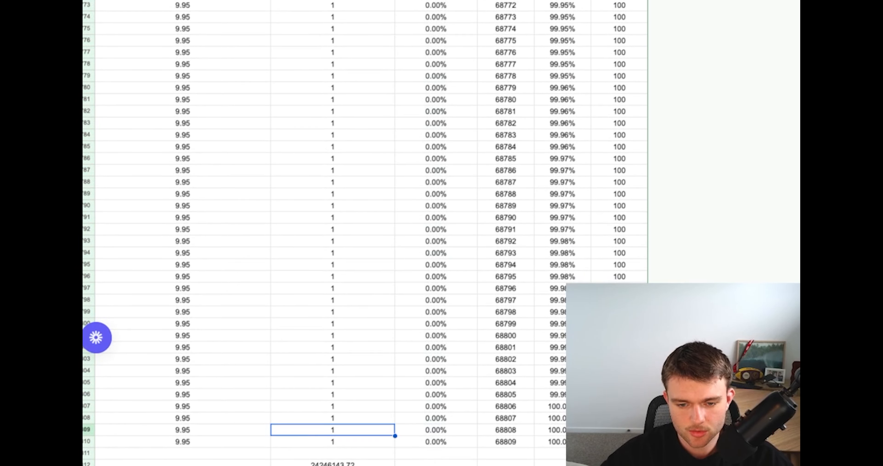
Examine the revenue total in C68812 and the customer count in C68813 below the data
left_click(266, 464)
left_click(315, 464)
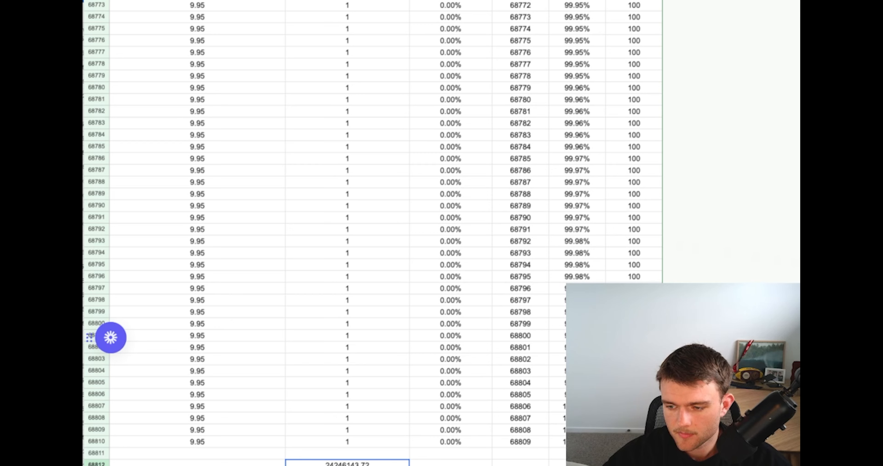
mouse_move(110, 337)
left_mouse_down()
mouse_move(110, 300)
mouse_move(110, 323)
left_mouse_up()
scroll(373, 233, "down", 1)
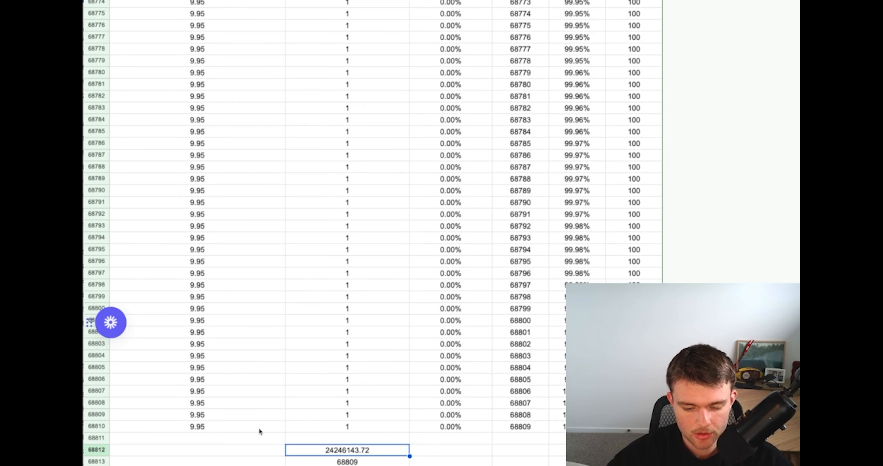
left_click(340, 459)
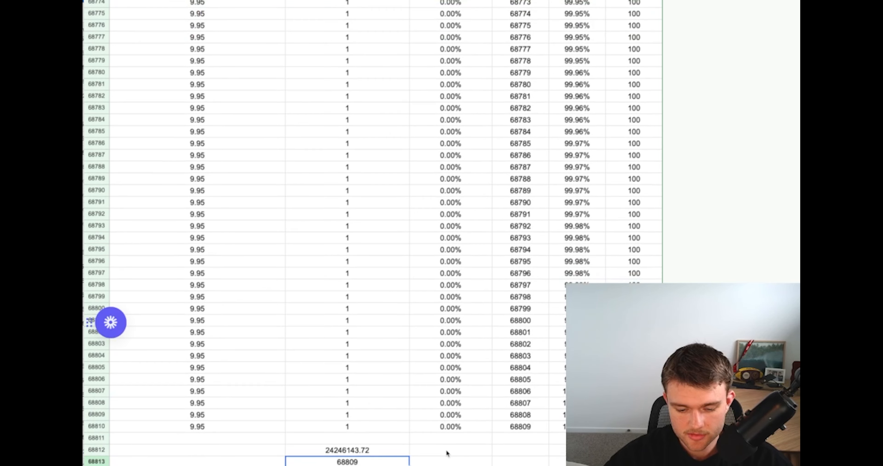
left_click(448, 453)
left_click(372, 454)
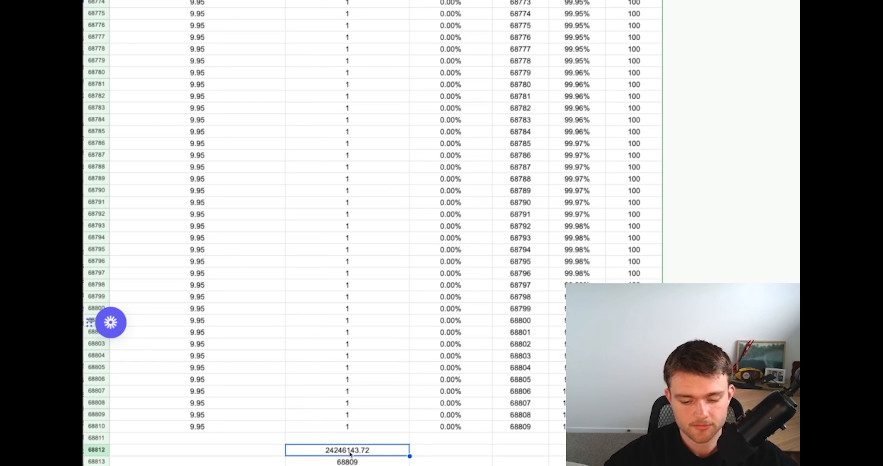
left_click(365, 463)
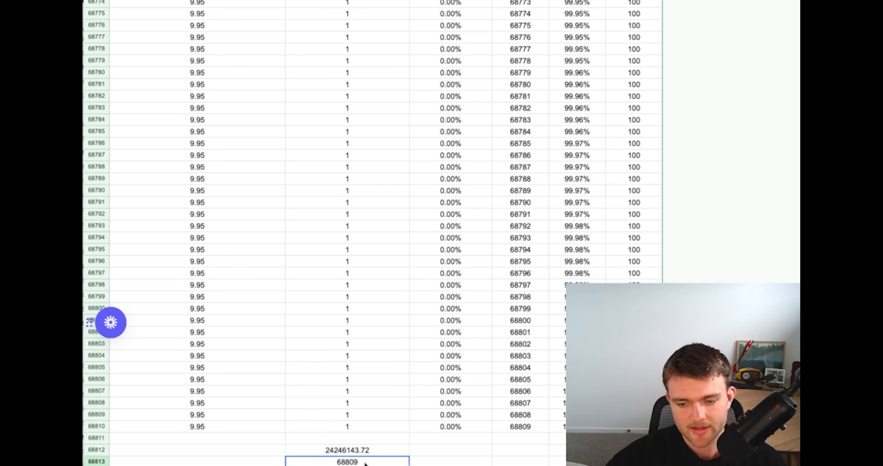
left_click(458, 310)
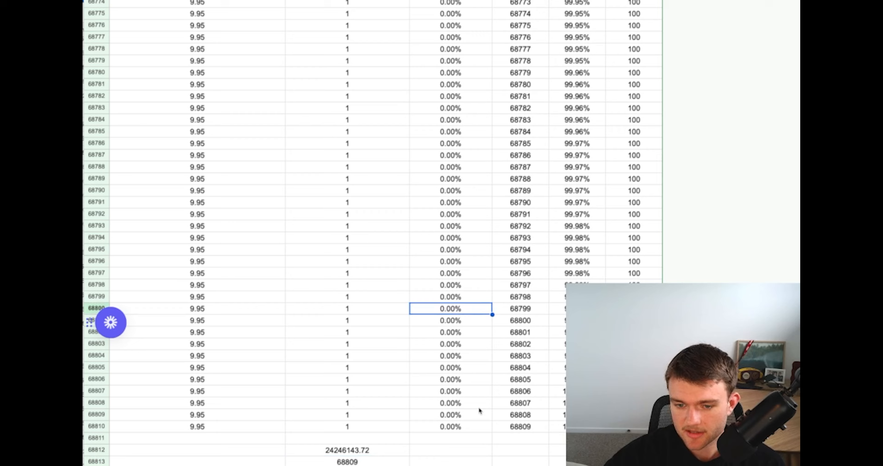
left_click(360, 455)
left_click(537, 295)
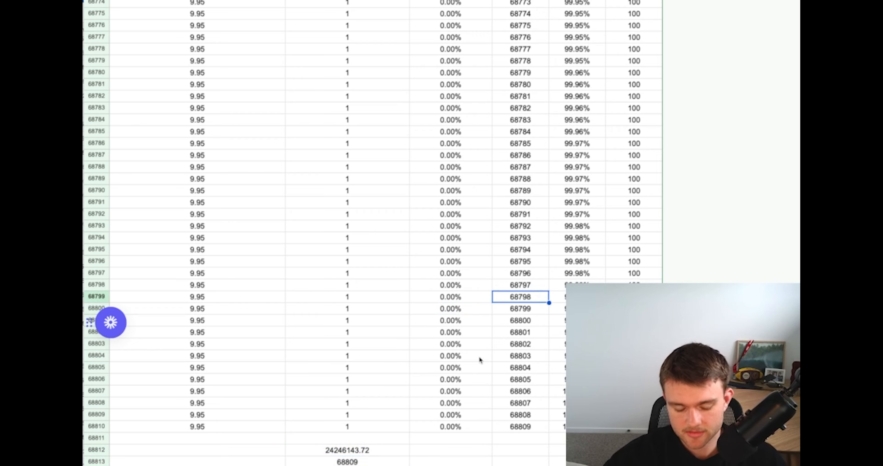
Go back to the top of the table and inspect the % of Revenue formula in D2 and the Rank formula in E2
scroll(479, 355, "up", 5)
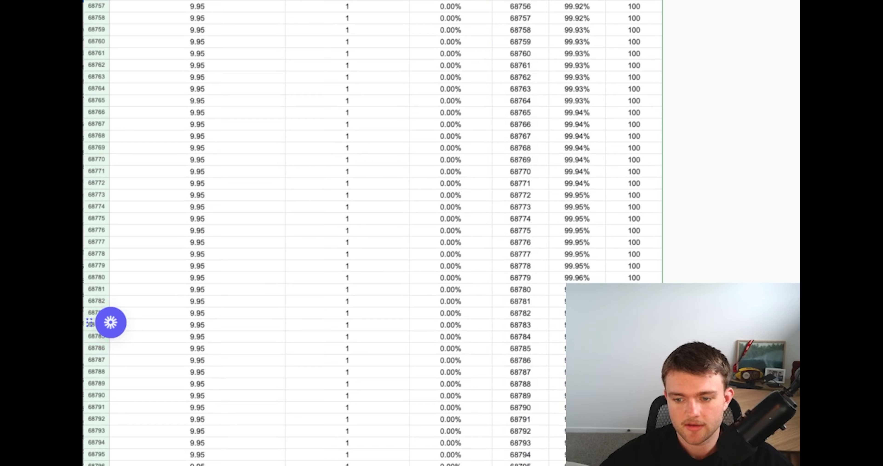
key("super+shift+Up")
key("super+Up")
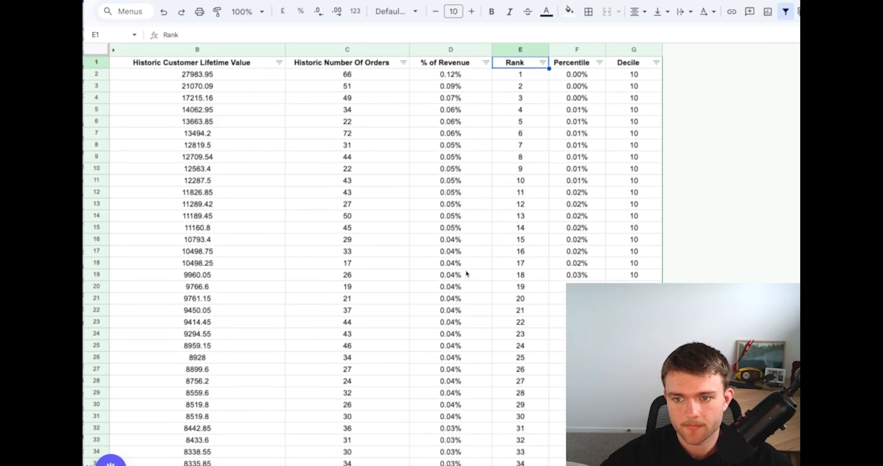
left_click(406, 57)
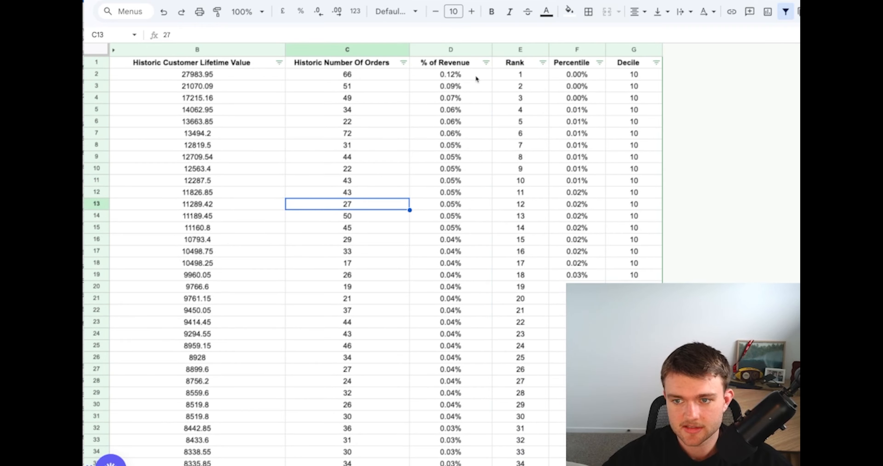
left_click_drag(476, 77, 661, 78)
left_click(530, 108)
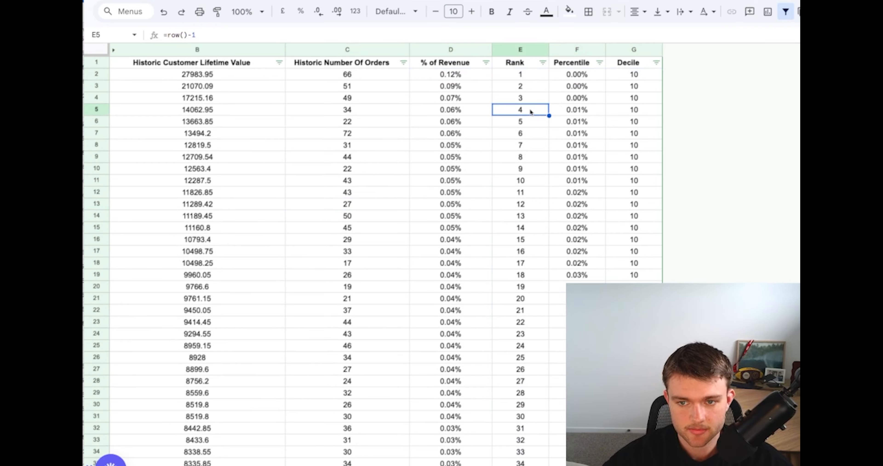
left_click(464, 74)
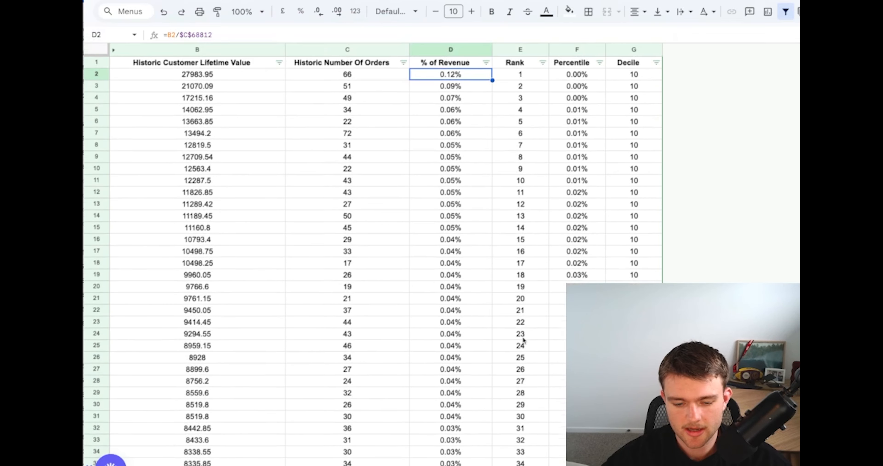
left_click(471, 109)
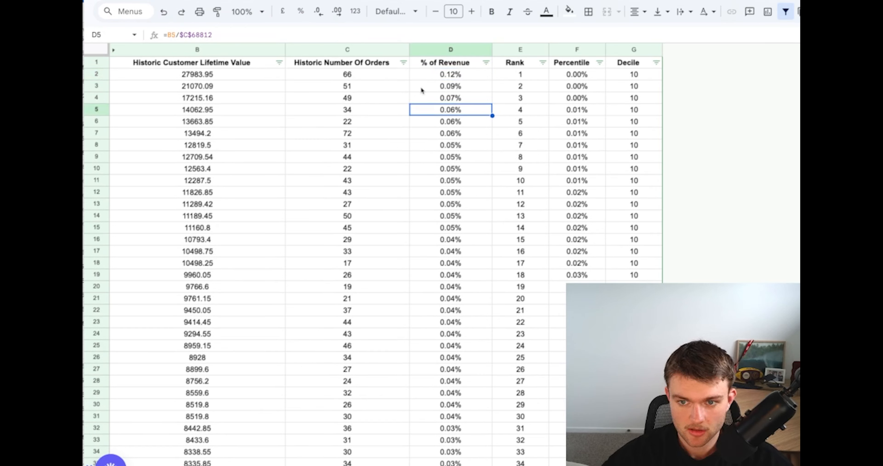
left_click(445, 79)
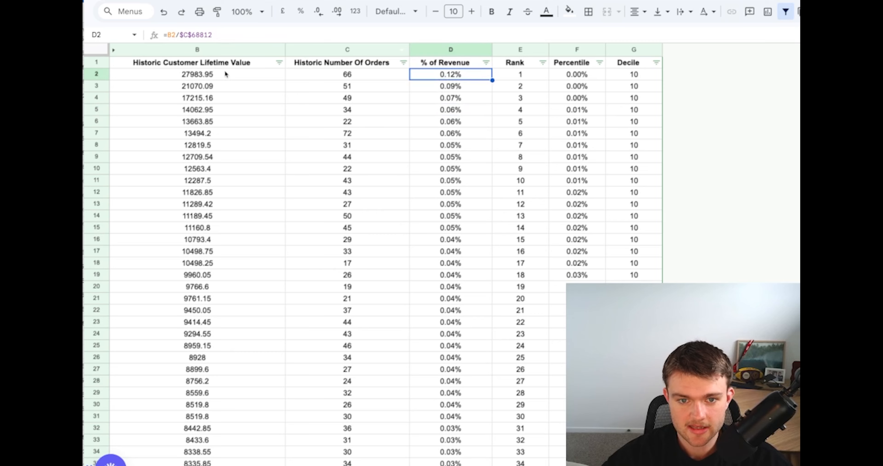
left_click(231, 35)
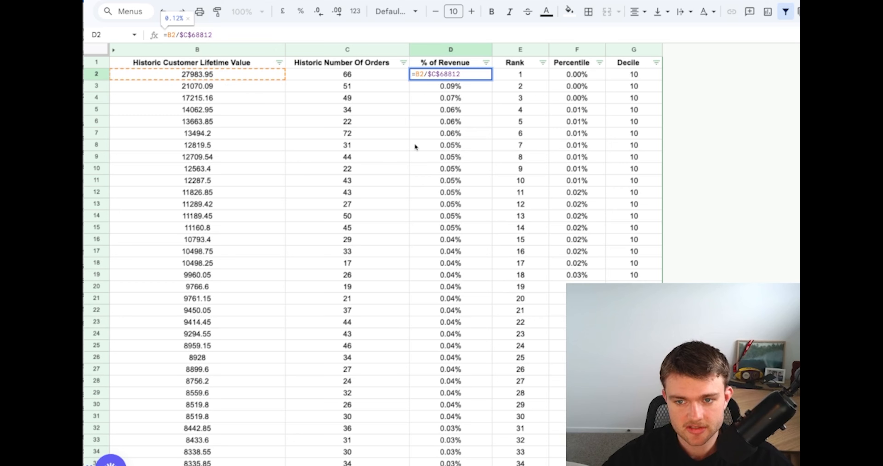
left_click(456, 155)
left_click(507, 76)
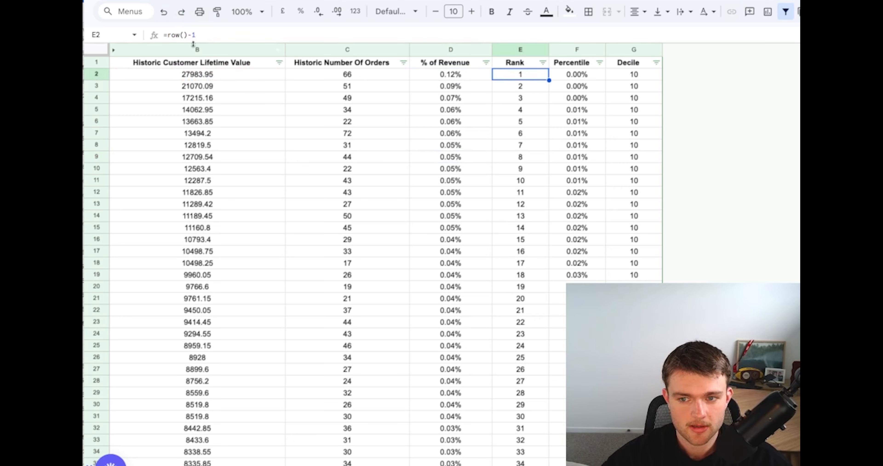
left_click(496, 166)
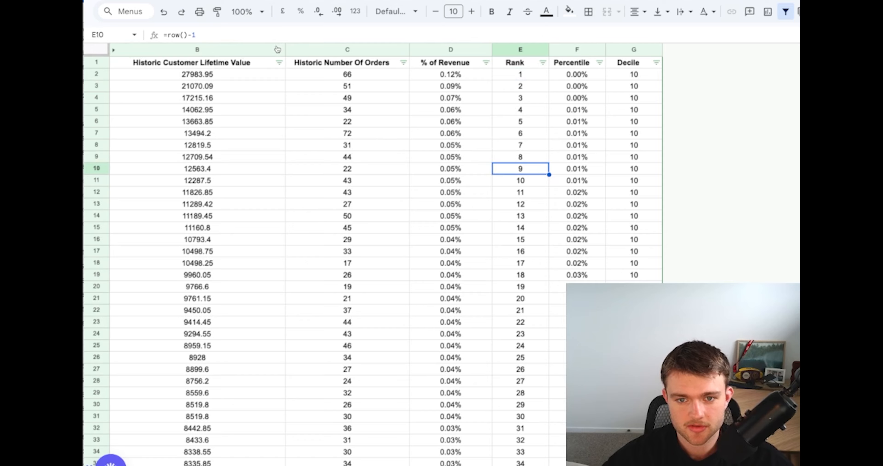
Follow the Rank column from E2 down to the last ranked customer in row 68810
left_click(510, 76)
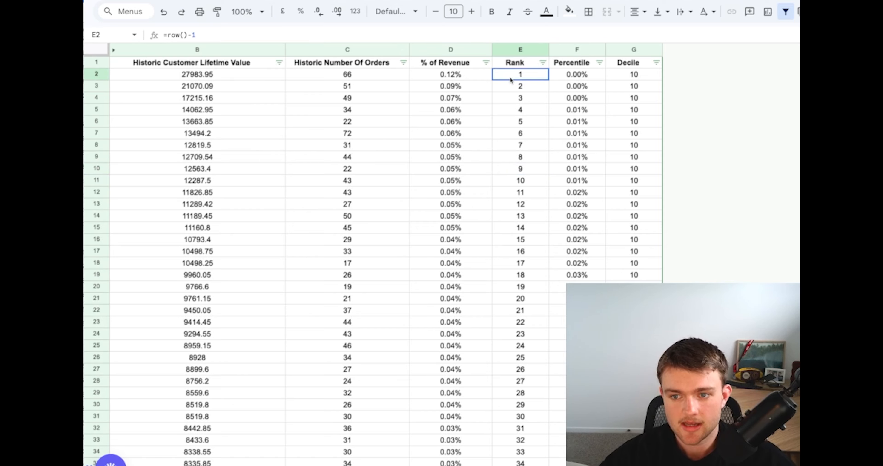
key("ctrl+shift+Down")
key("Down")
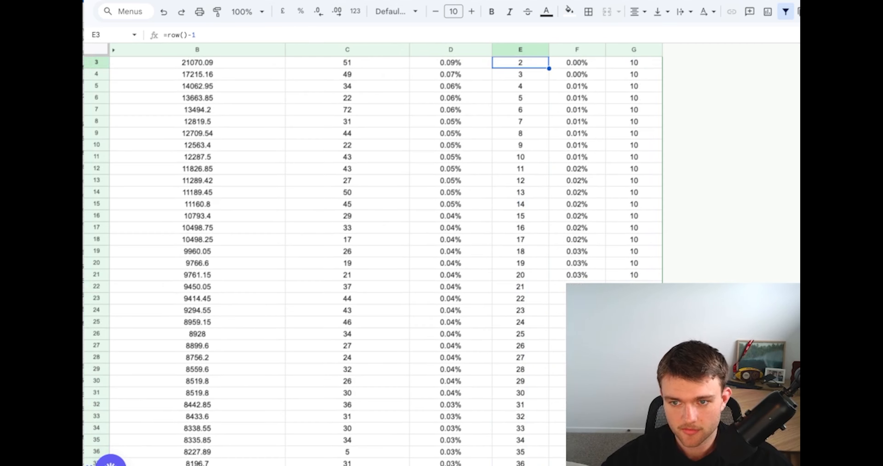
key("ctrl+shift+Down")
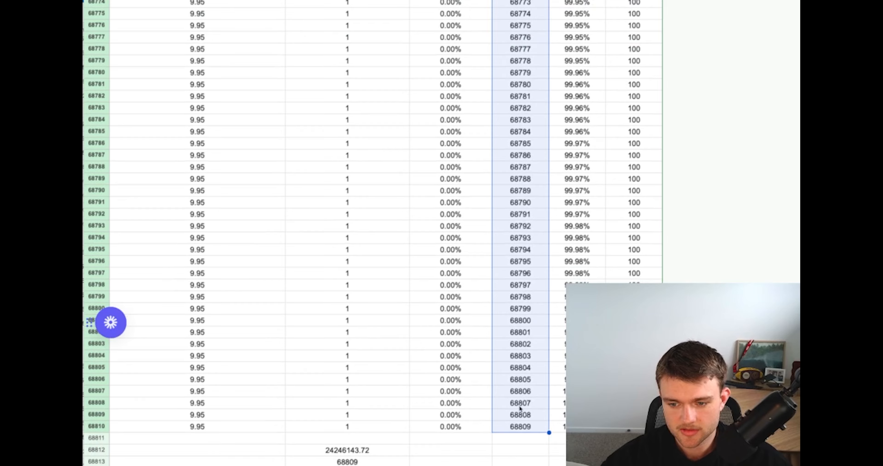
scroll(548, 144, "up", 15)
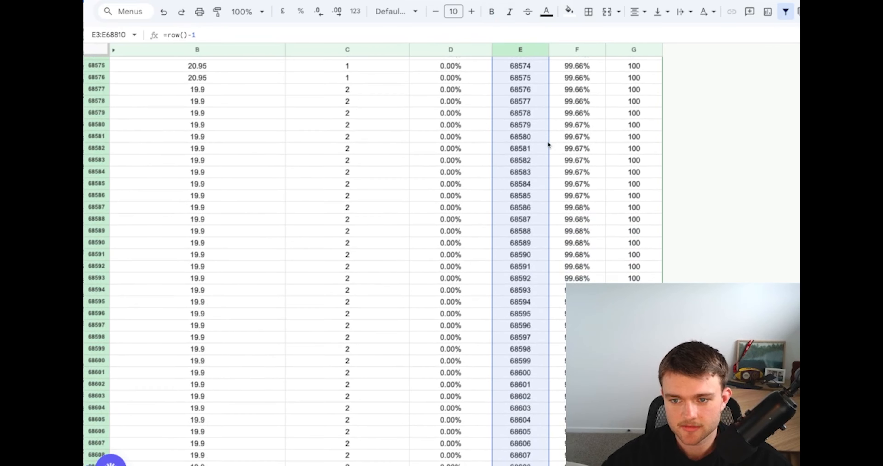
Return to the top of the table and inspect the Percentile formula in F2 and the Decile cell G2
left_click(584, 137)
key("ctrl+shift+Up")
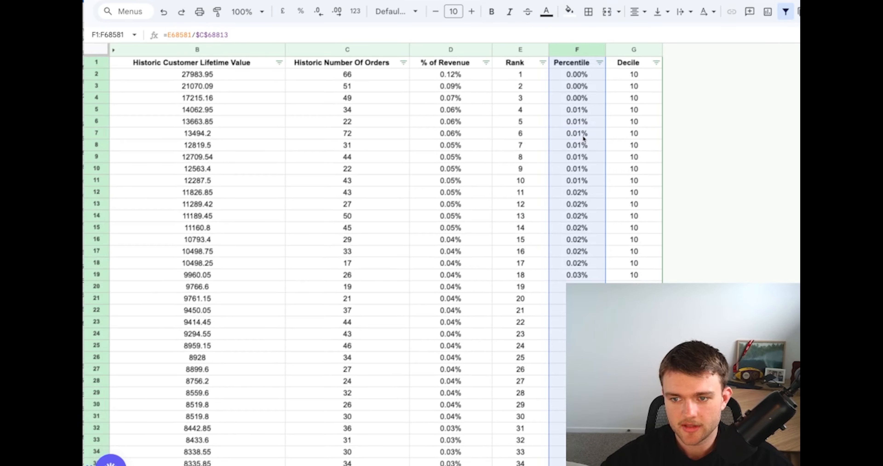
key("Up")
key("ctrl+shift+Up")
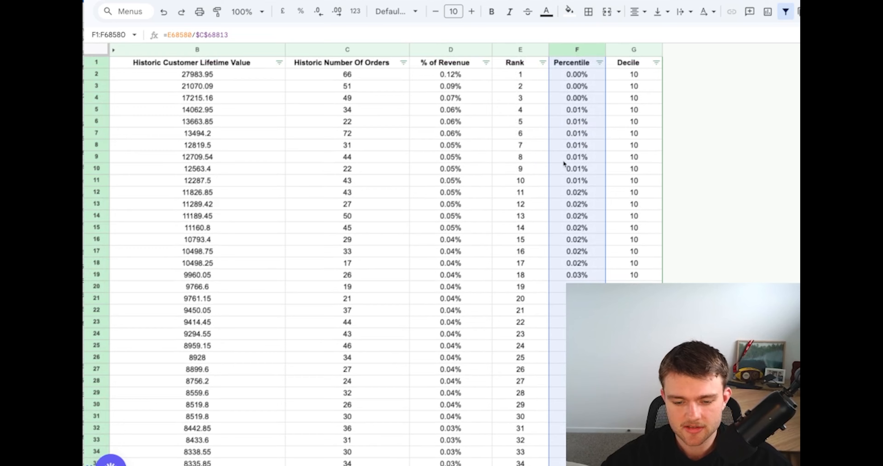
left_click(561, 95)
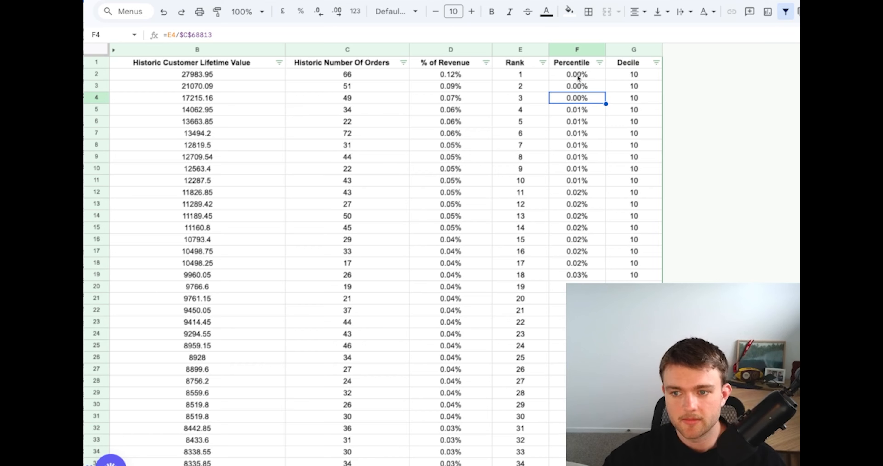
left_click(577, 75)
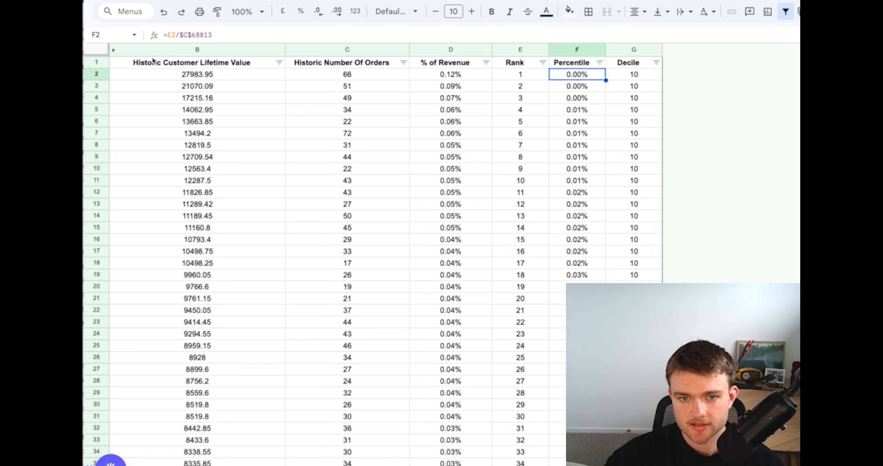
key("Return")
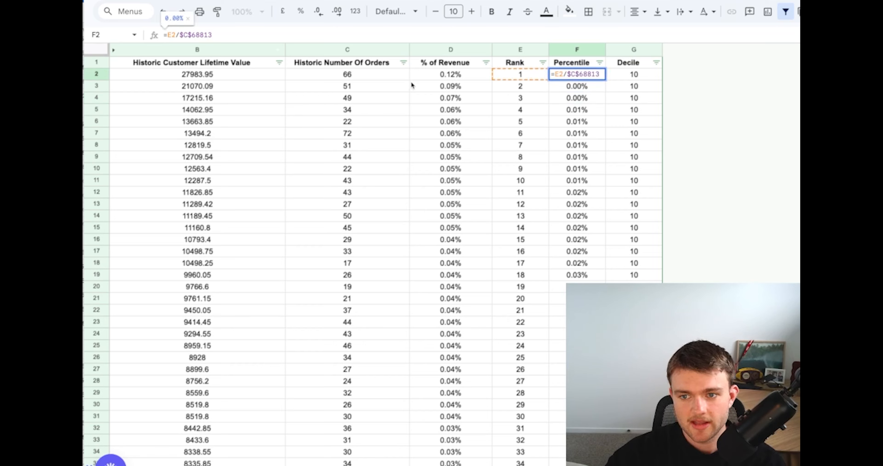
left_click(531, 100)
left_click(579, 75)
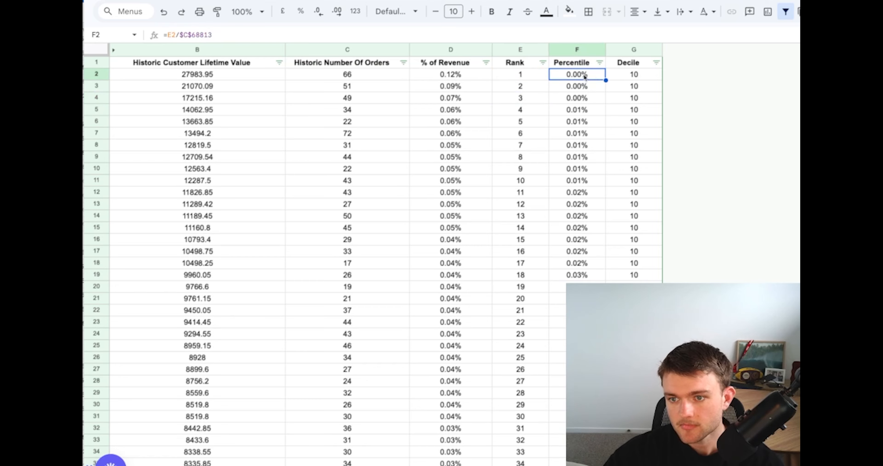
left_click(632, 72)
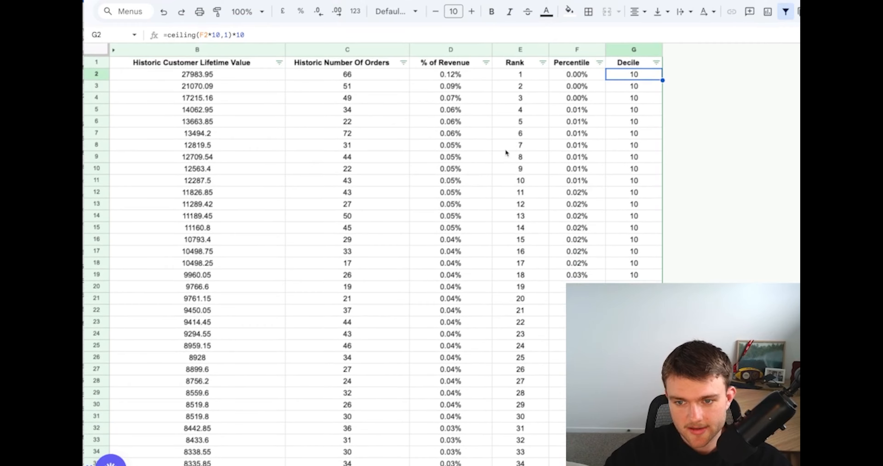
Look through the customer rows from the first decile to the last and back, comparing the Percentile and Decile columns
left_click(450, 110)
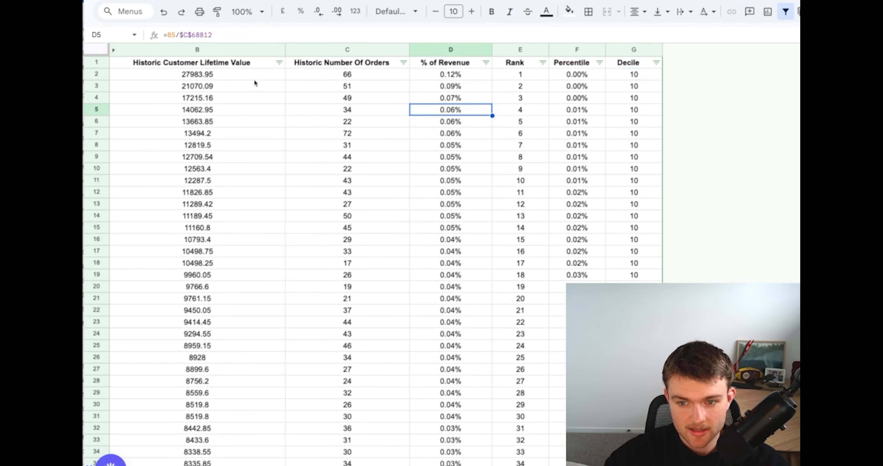
scroll(637, 228, "down", 5)
scroll(637, 230, "down", 20)
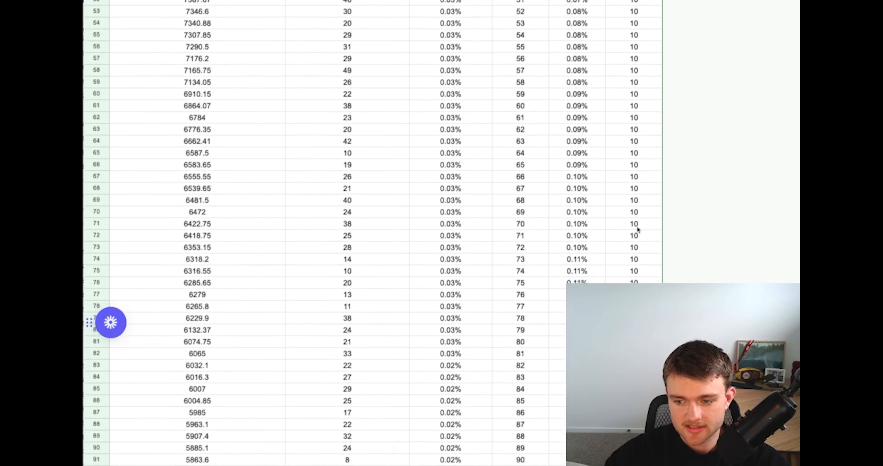
scroll(374, 233, "down", 20)
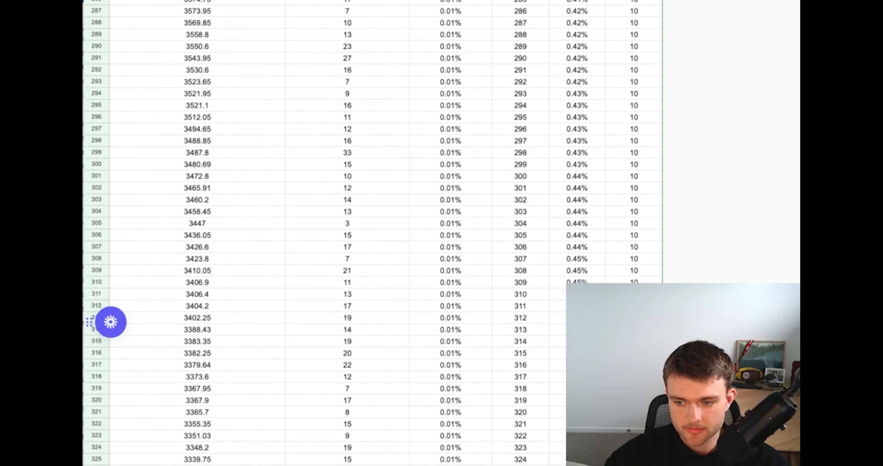
scroll(373, 233, "down", 20)
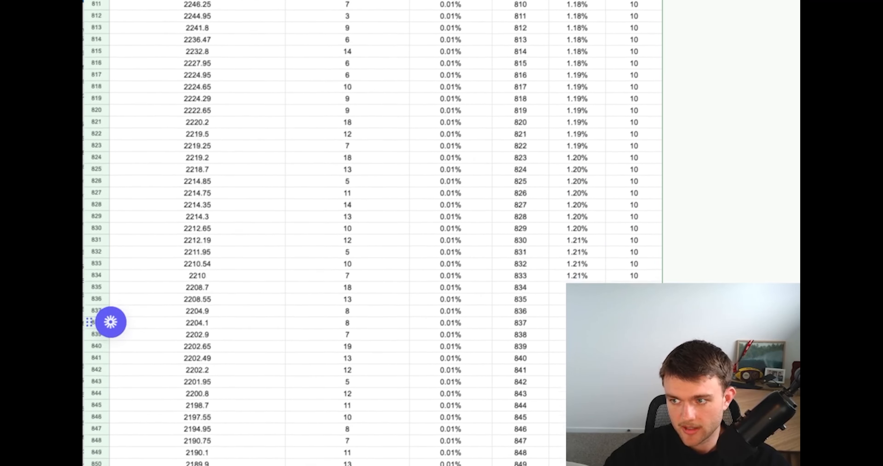
scroll(372, 233, "down", 3)
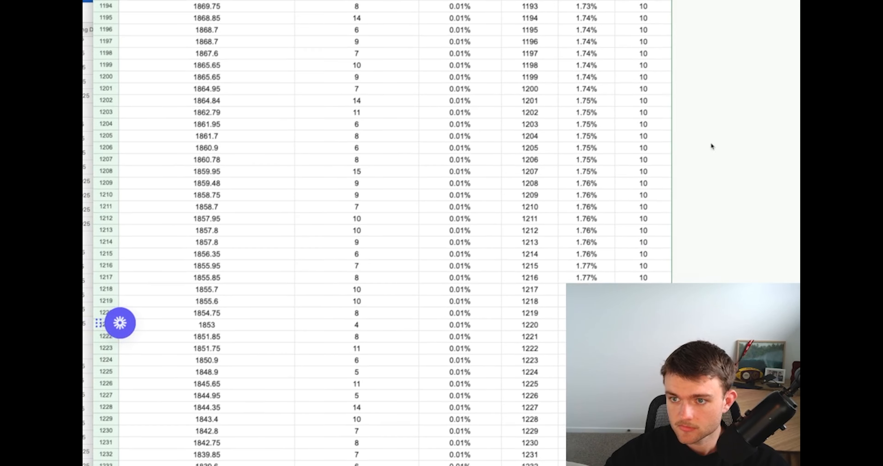
scroll(710, 157, "down", 20)
scroll(710, 158, "down", 10)
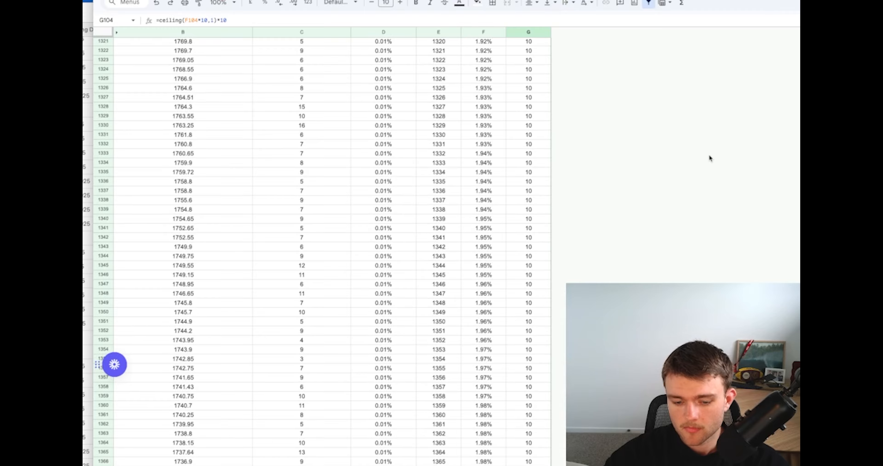
scroll(709, 157, "down", 1)
scroll(425, 252, "down", 20)
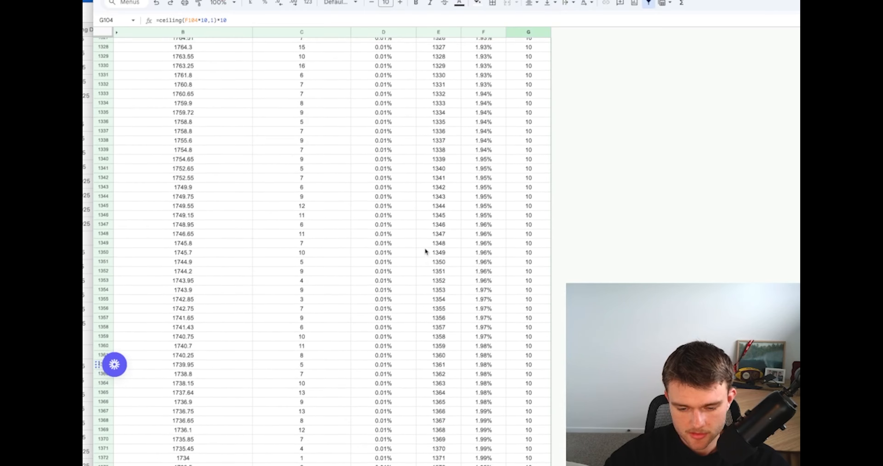
scroll(425, 249, "down", 20)
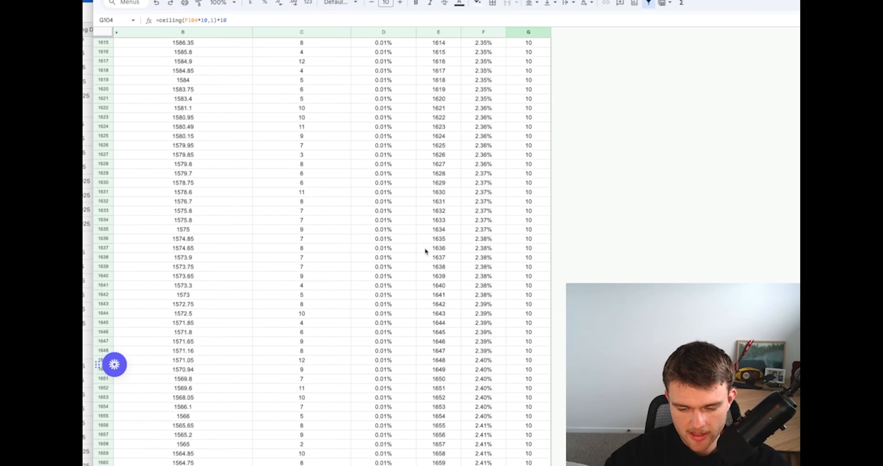
scroll(322, 251, "down", 20)
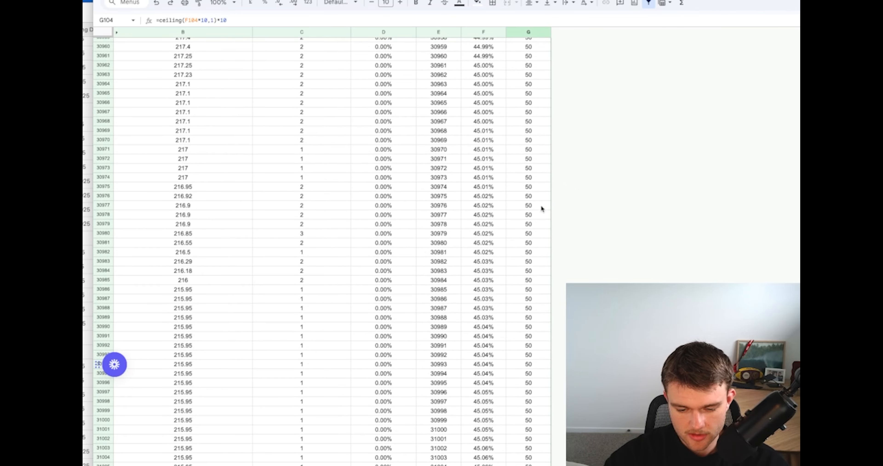
scroll(323, 252, "down", 20)
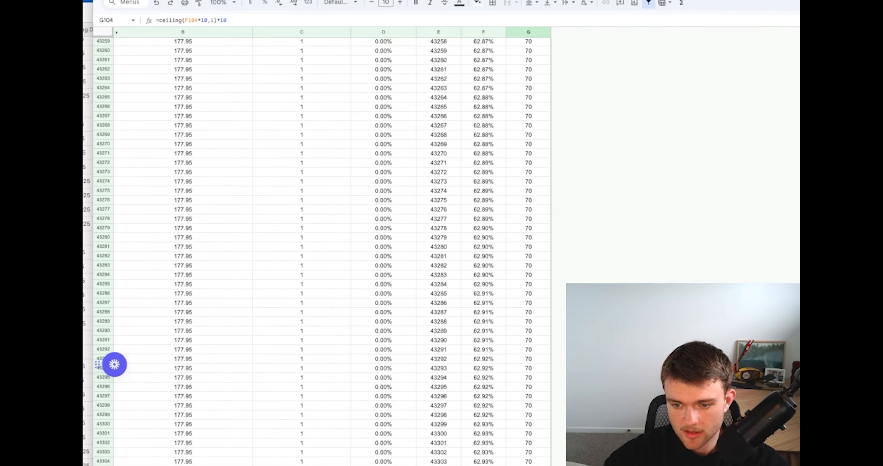
scroll(322, 251, "up", 20)
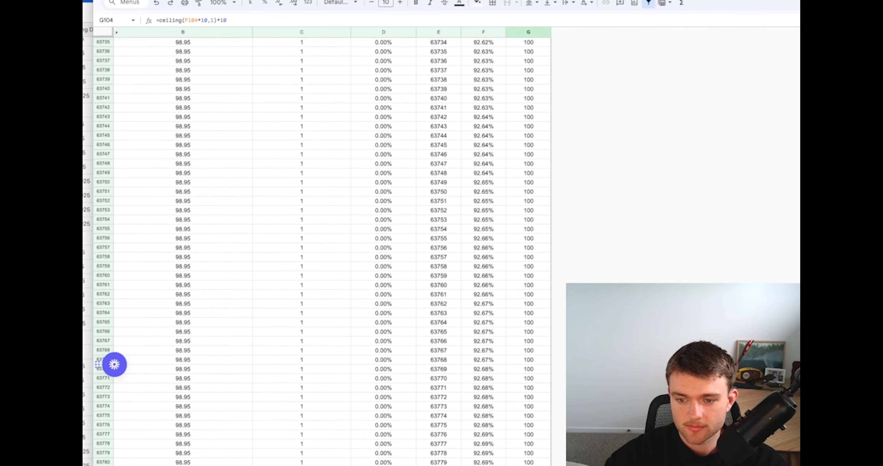
scroll(322, 251, "up", 20)
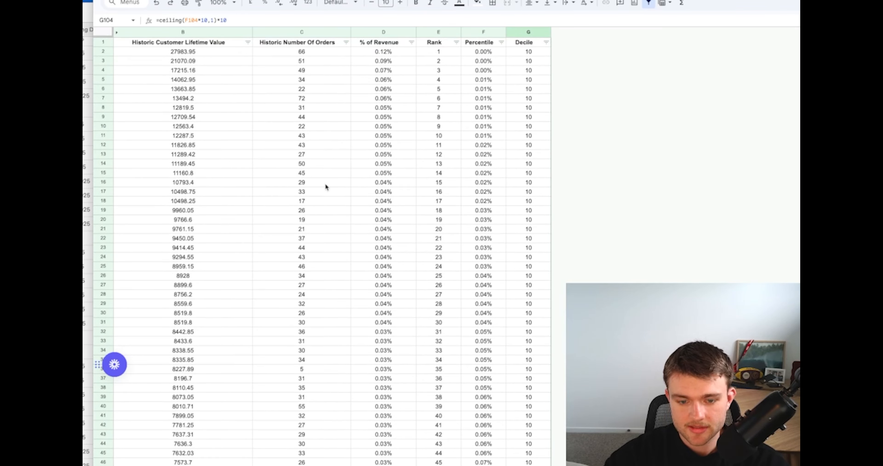
Look at the options for inserting a pivot table, and switch to the sheet with the decile pivot table
left_click(325, 184)
left_click(182, 0)
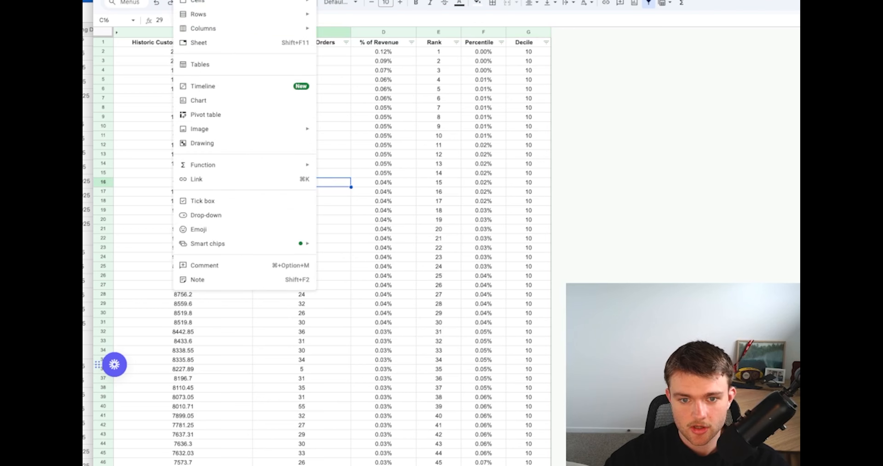
left_click(238, 360)
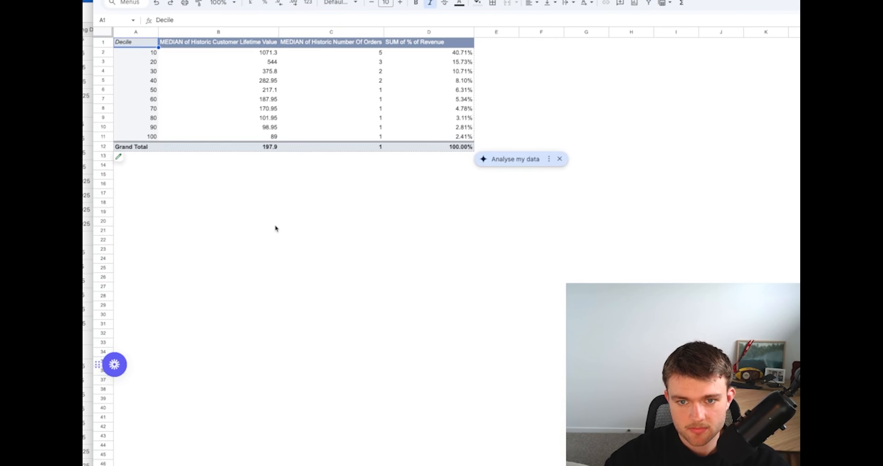
left_click(275, 223)
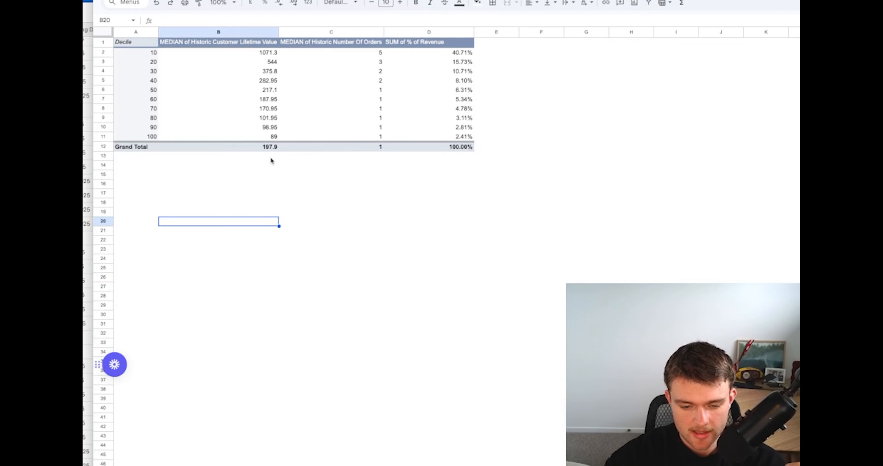
Open the decile pivot table's editor, widen it to examine the source range, rows and values settings, and collapse it again
left_click(144, 137)
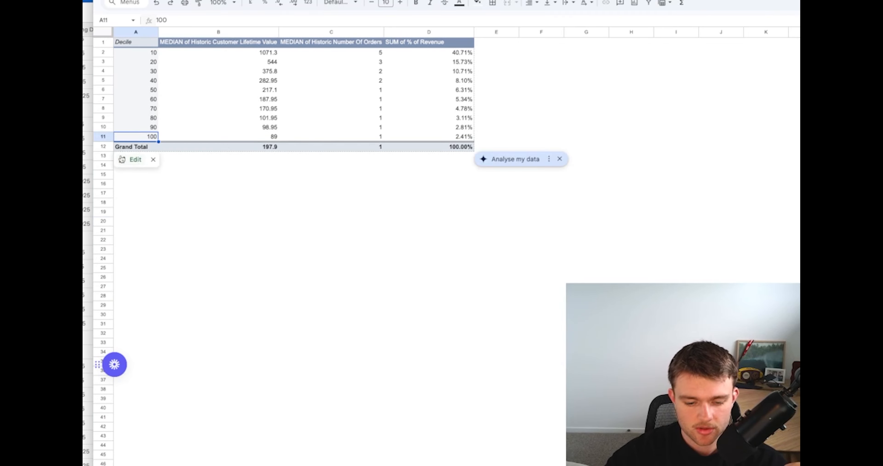
left_click(122, 156)
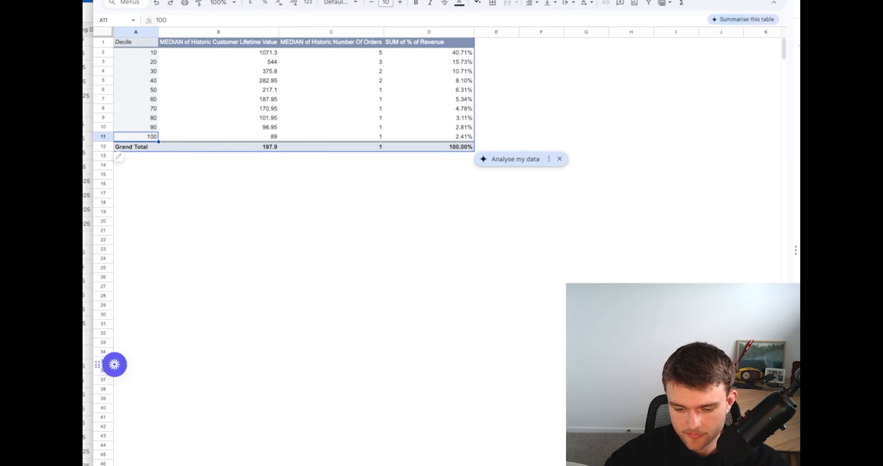
scroll(726, 198, "right", 2)
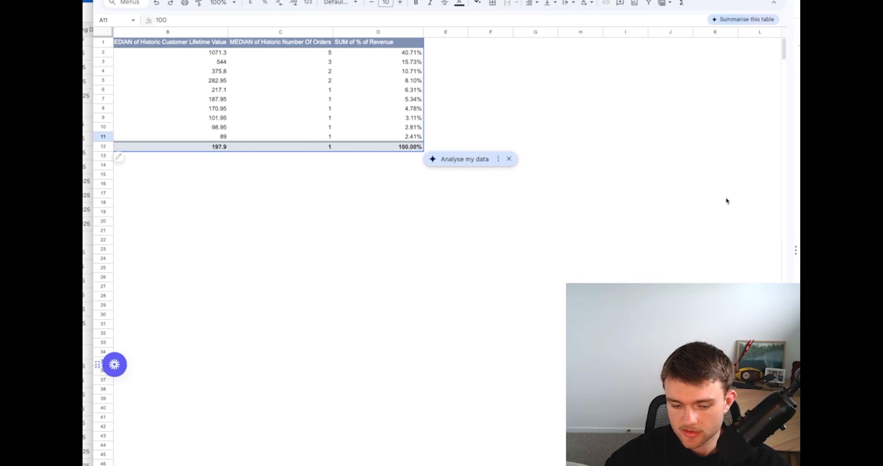
scroll(726, 198, "left", 2)
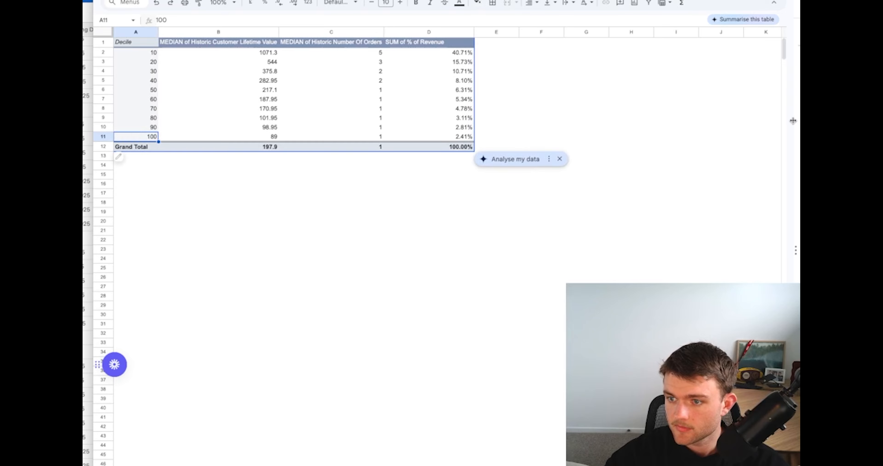
left_click_drag(793, 121, 206, 133)
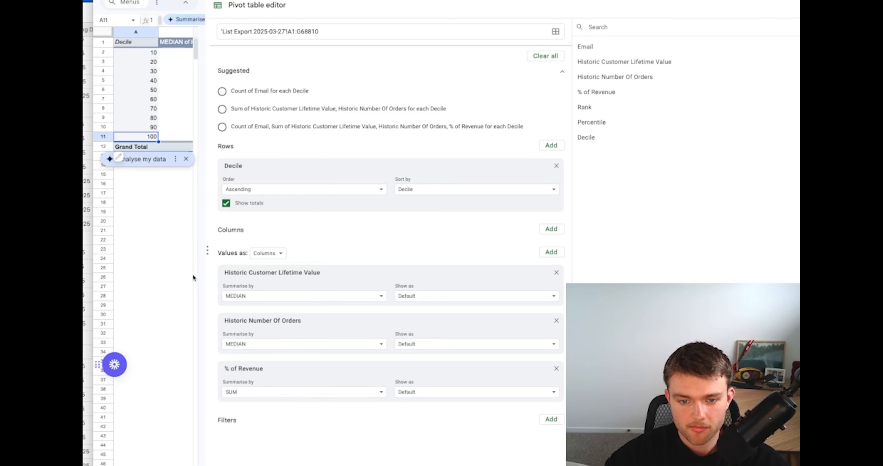
left_click_drag(205, 49, 794, 99)
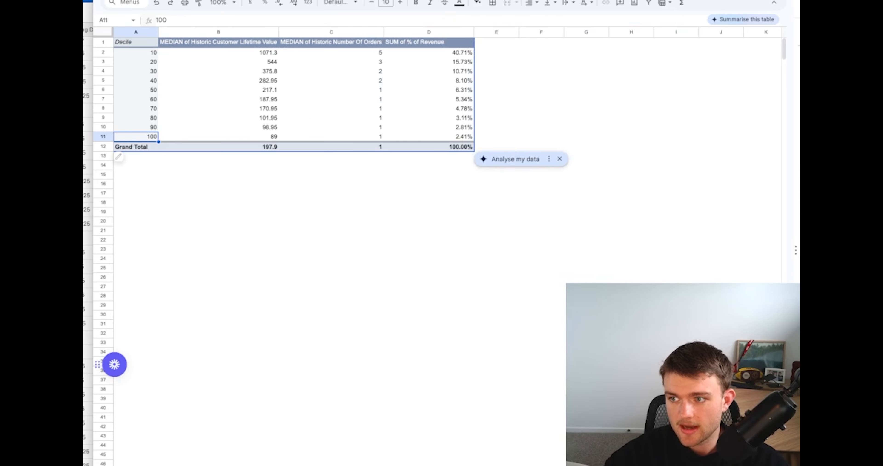
left_click(696, 74)
Set the pivot table sheet's zoom to 150% and show the table from its header row
scroll(231, 97, "up", 2)
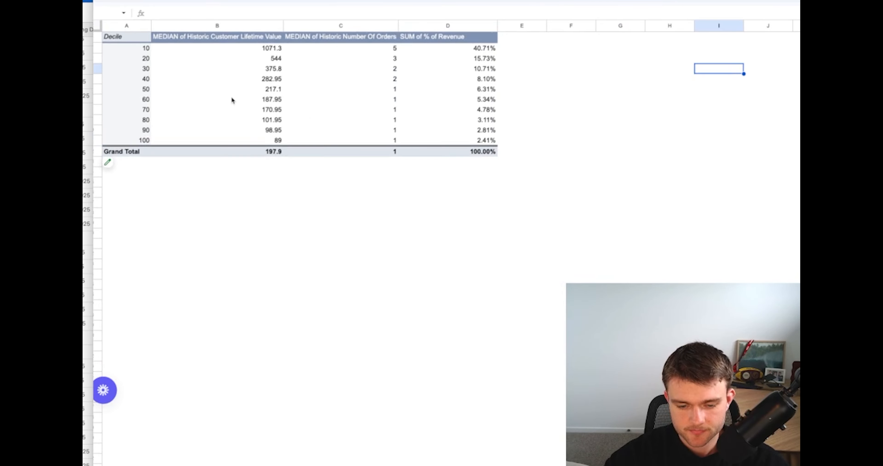
scroll(231, 97, "up", 1)
scroll(231, 97, "down", 1)
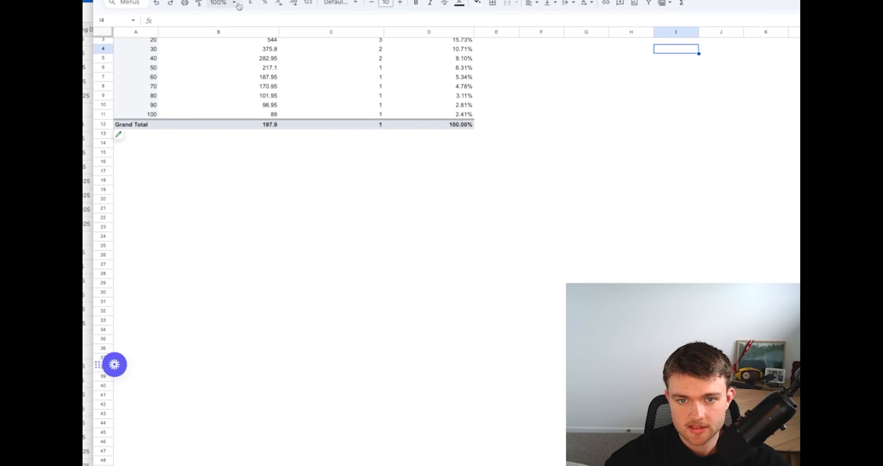
left_click(223, 4)
left_click(214, 89)
scroll(239, 143, "up", 2)
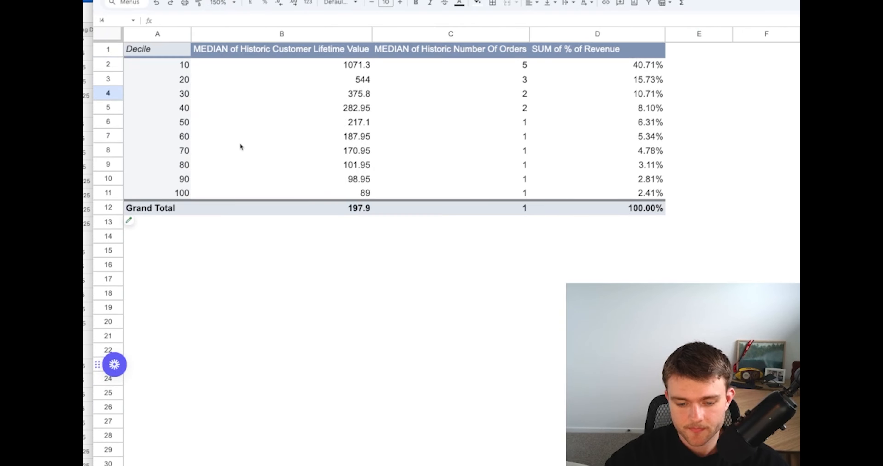
Go through the Decile column of the pivot table from decile 10 to decile 100, one decile at a time
left_click(305, 320)
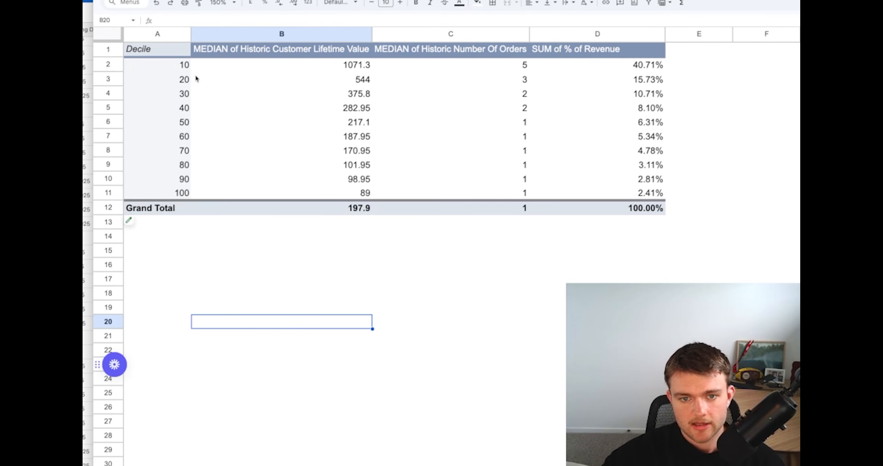
left_click_drag(180, 68, 182, 193)
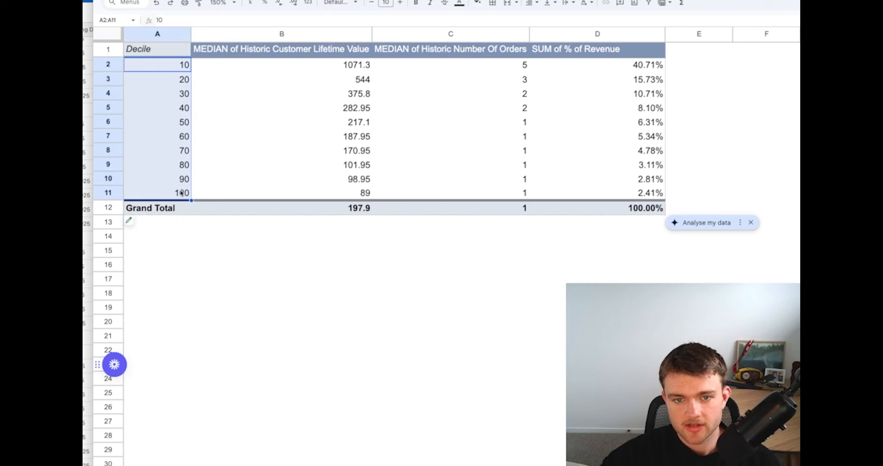
left_click(206, 260)
left_click(167, 70)
left_click(168, 83)
left_click(170, 96)
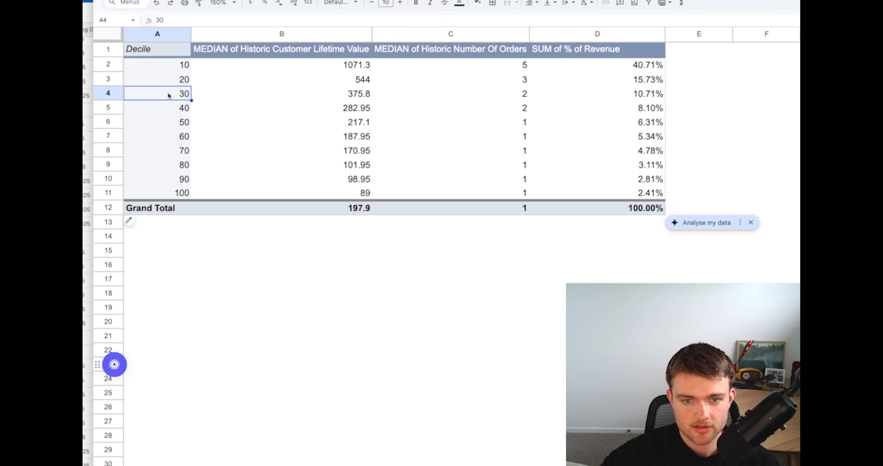
left_click(169, 111)
left_click(169, 124)
left_click(174, 137)
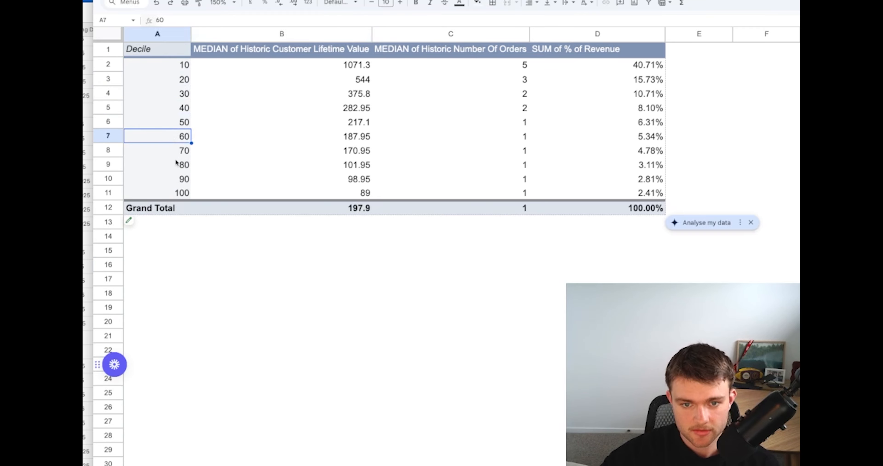
left_click(177, 151)
left_click(178, 167)
left_click(178, 181)
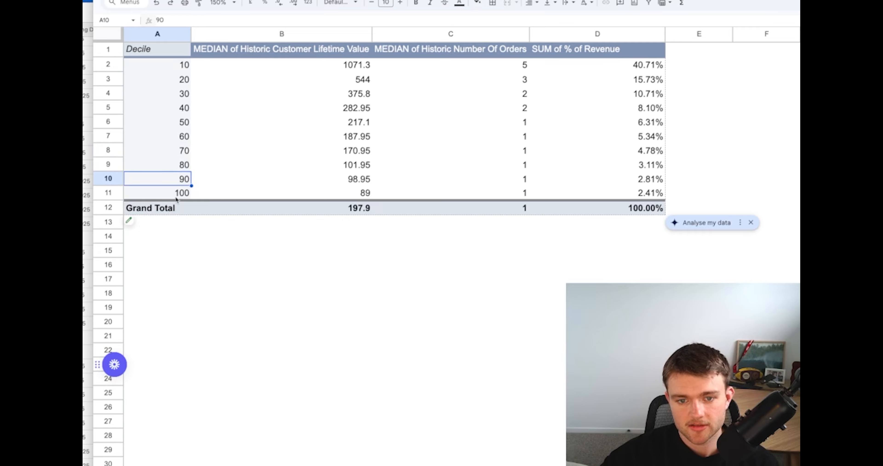
left_click(179, 195)
left_click(232, 263)
left_click(277, 380)
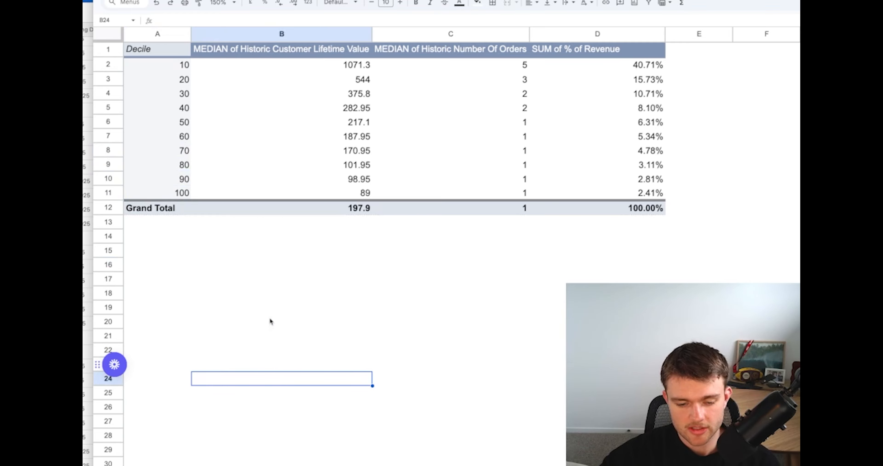
Examine the first three deciles, 10, 20 and 30, in the Decile column again
left_click(162, 71)
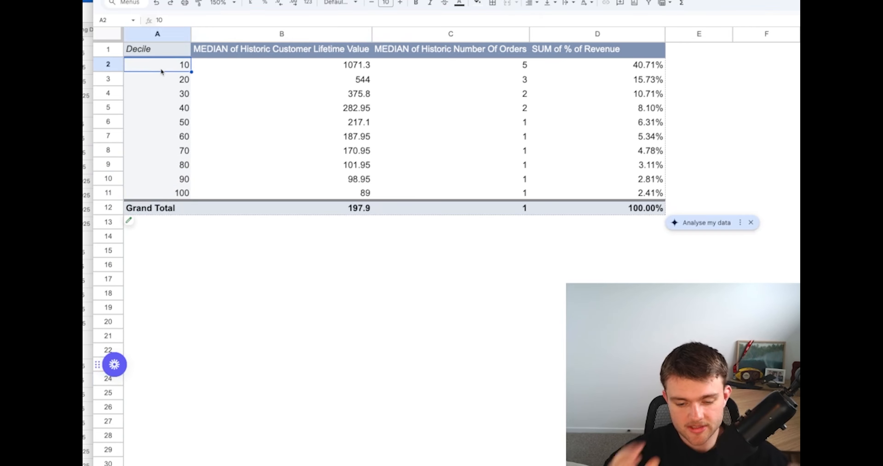
left_click(167, 78)
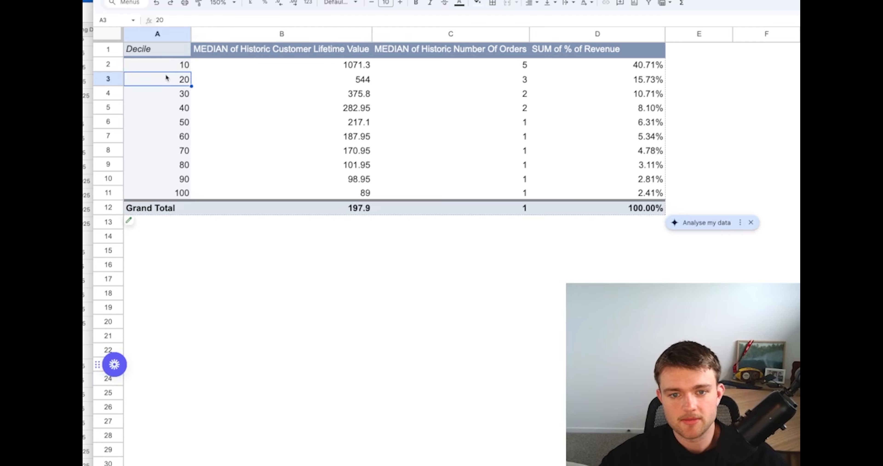
left_click(172, 98)
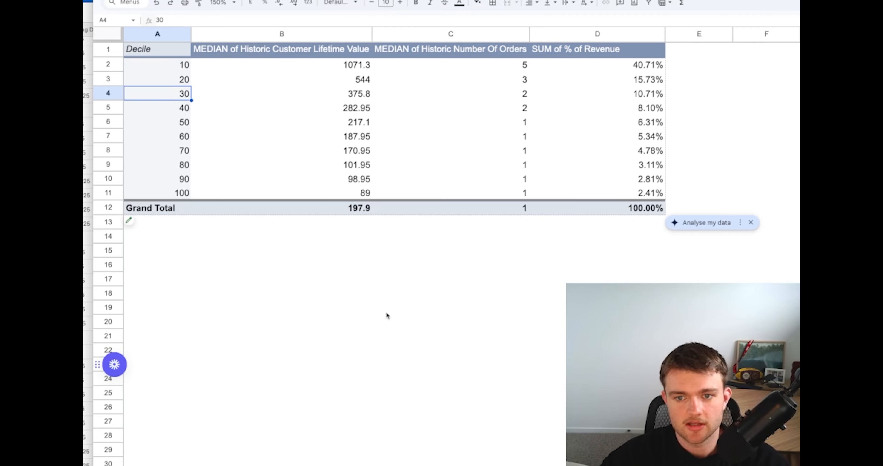
left_click(400, 335)
left_click(397, 306)
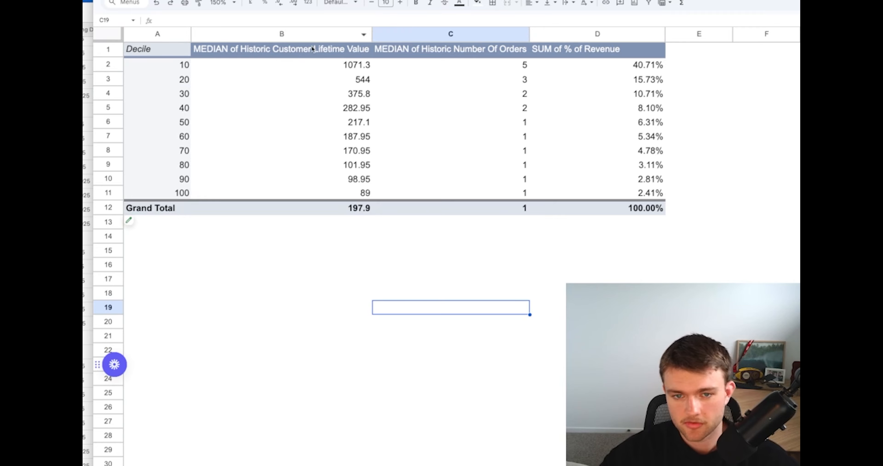
Compare the median historic customer lifetime value of each decile with the Grand Total median
left_click_drag(275, 66, 292, 192)
left_click(268, 262)
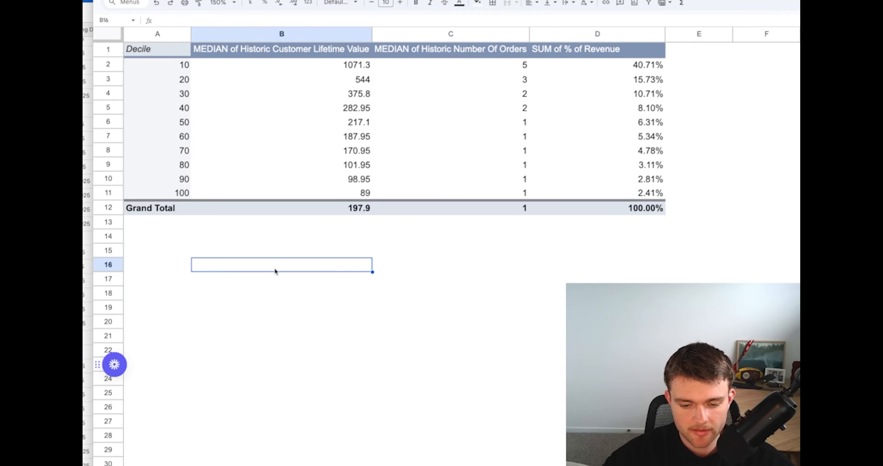
left_click(328, 211)
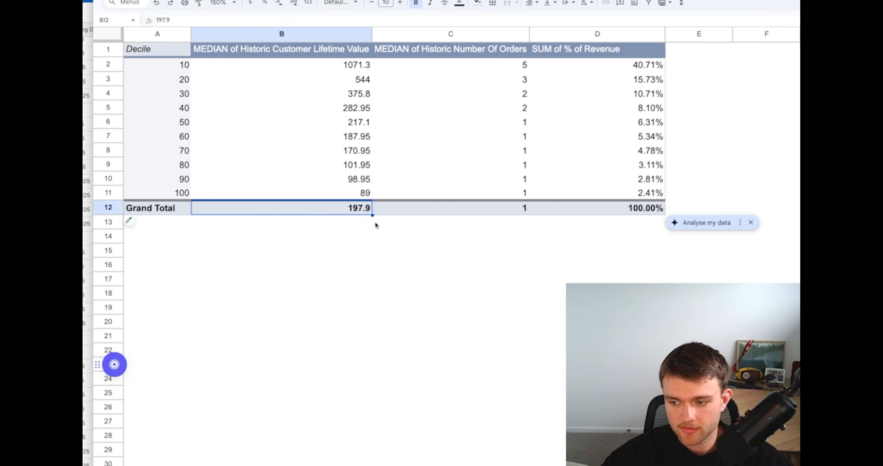
left_click(308, 223)
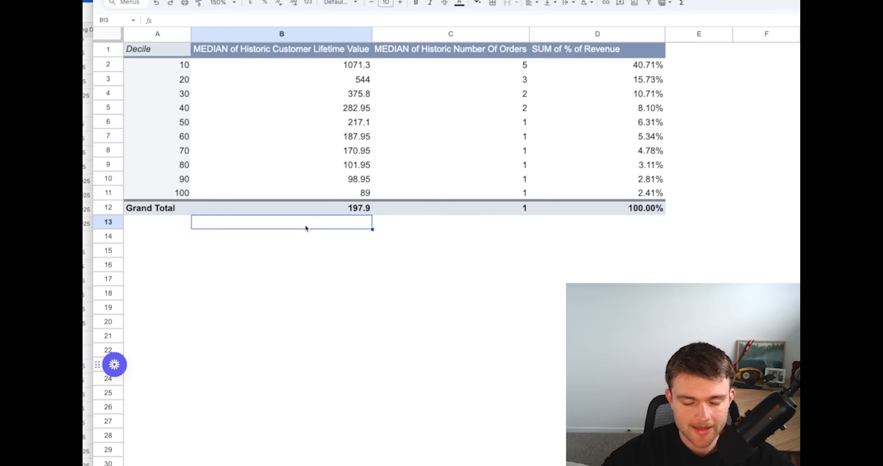
left_click_drag(343, 193, 313, 65)
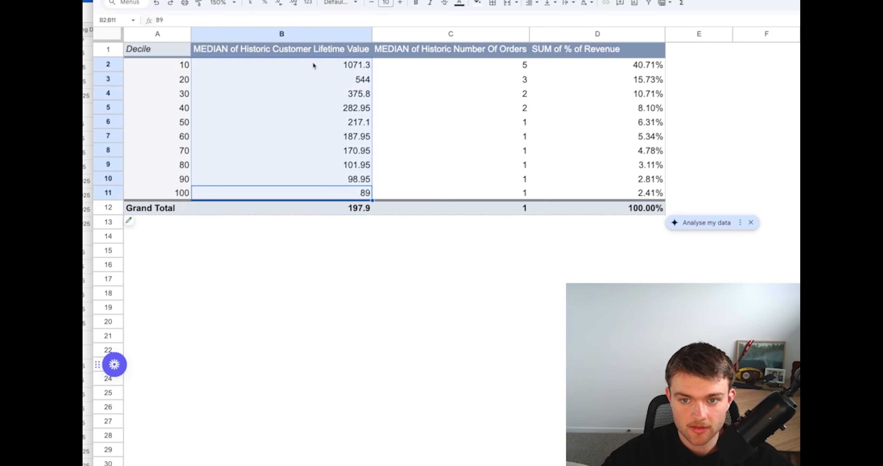
left_click(299, 255)
left_click(287, 208)
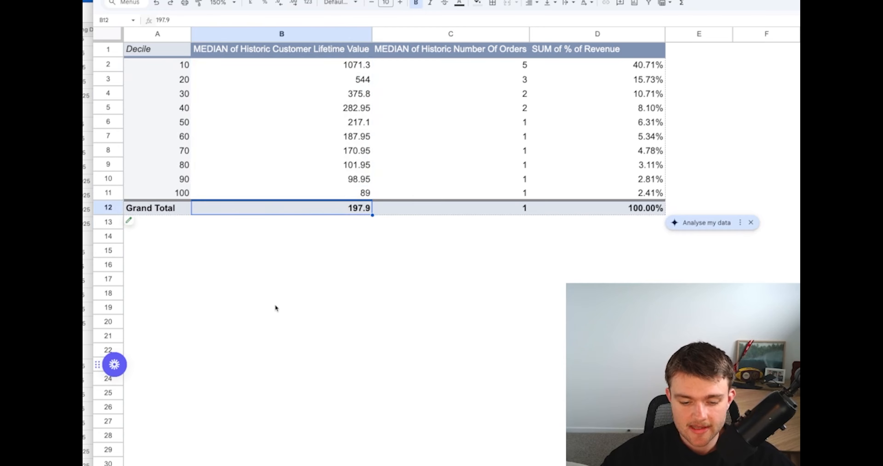
left_click(277, 298)
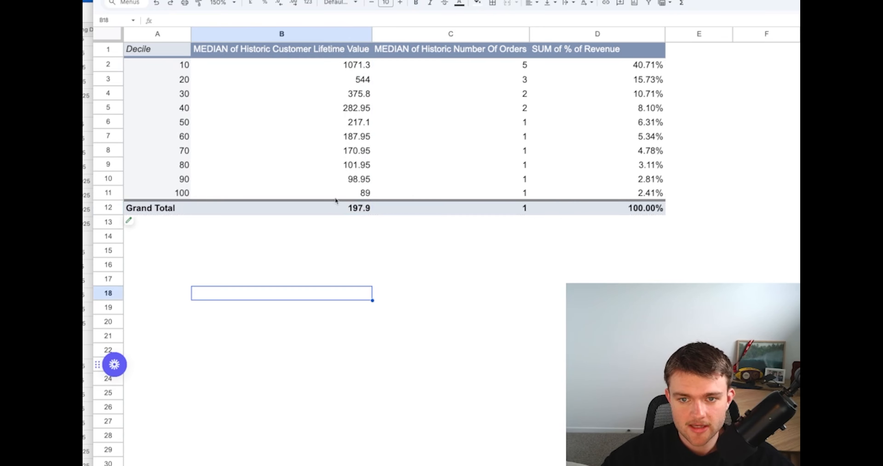
left_click(335, 193)
left_click(337, 207)
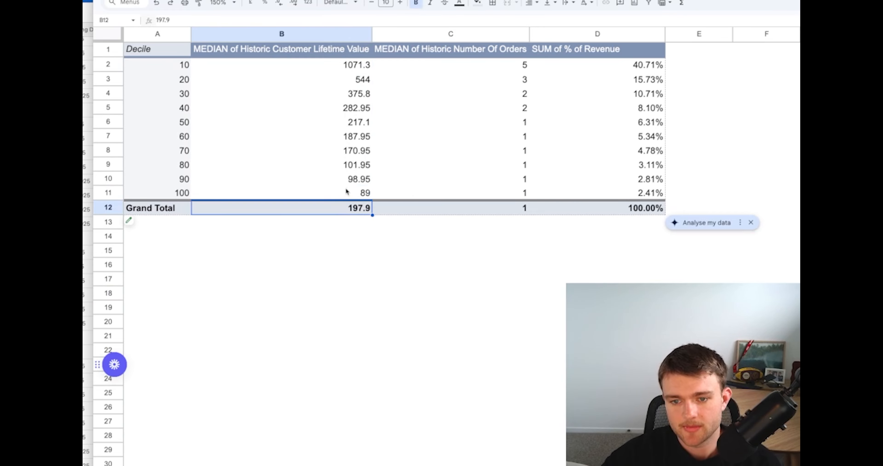
left_click_drag(347, 191, 348, 71)
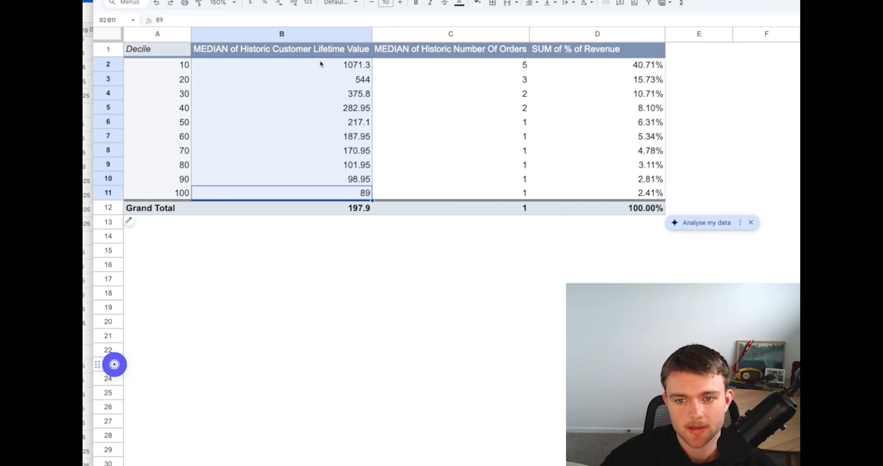
left_click(360, 262)
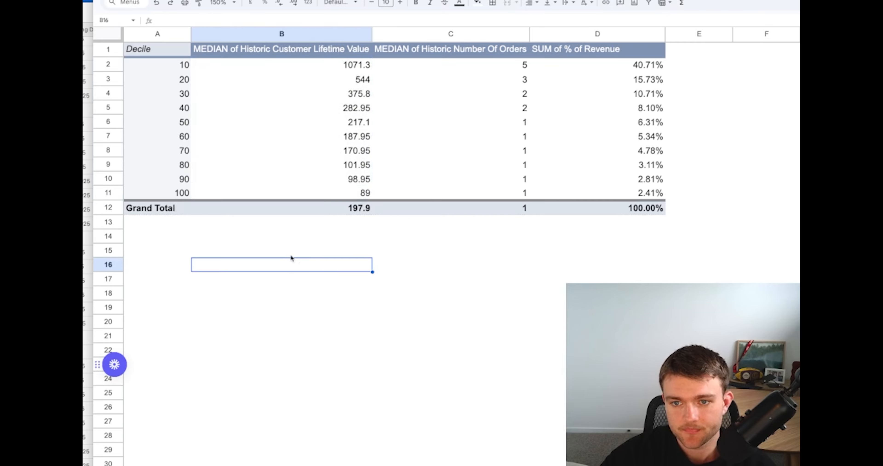
Compare the median historic number of orders across all deciles with the Grand Total median
left_click(416, 52)
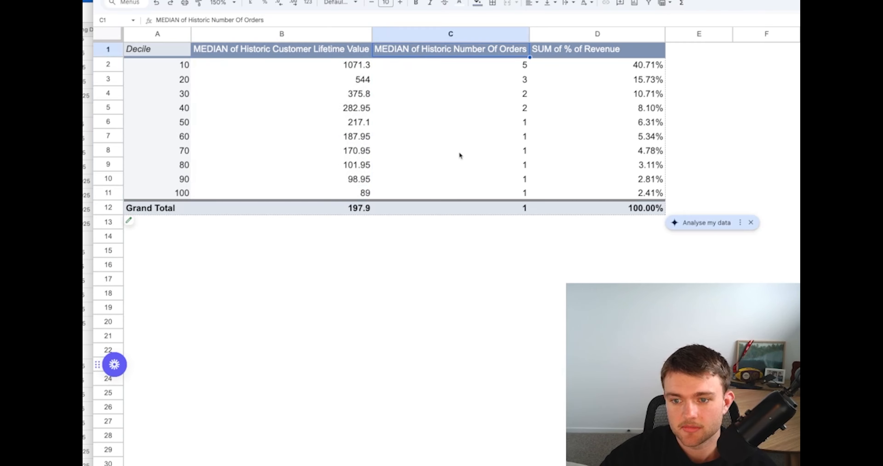
left_click(432, 207)
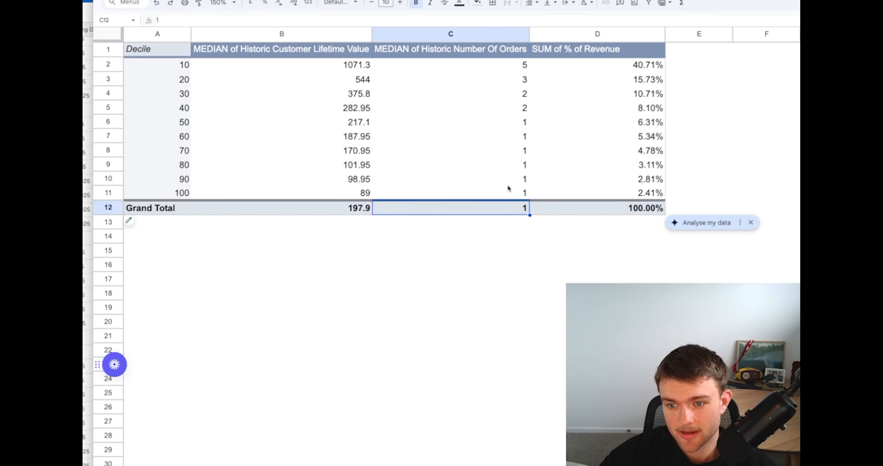
left_click_drag(508, 191, 514, 72)
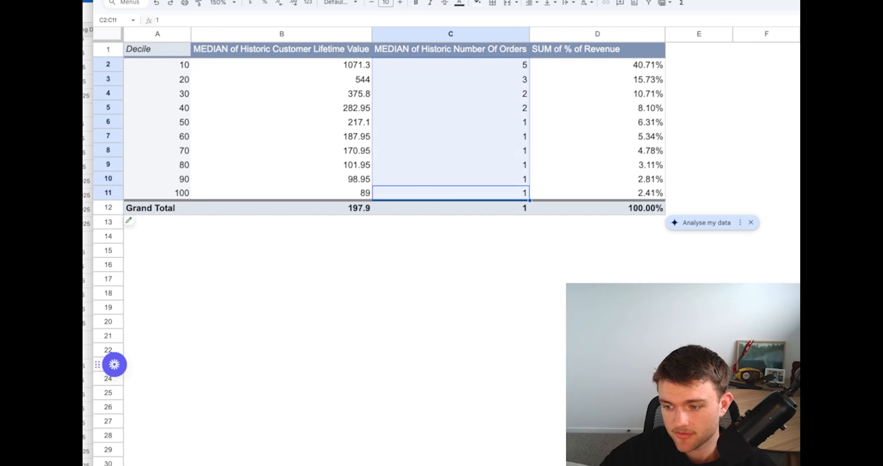
left_click(439, 236)
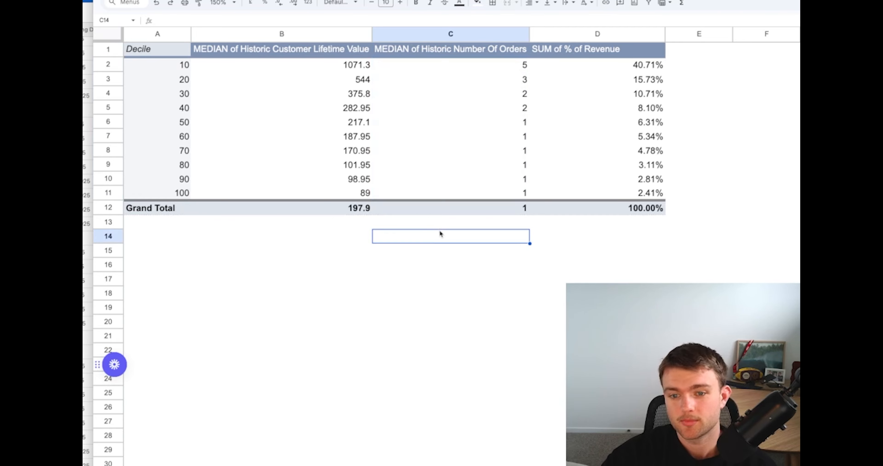
left_click(422, 208)
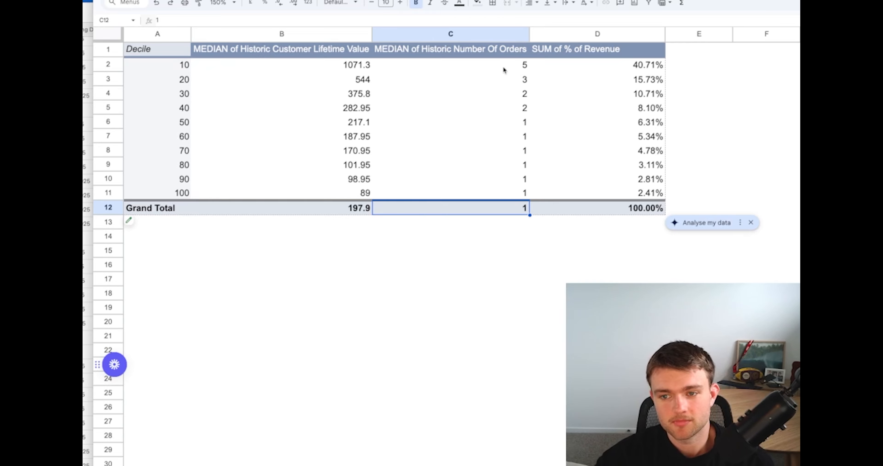
Examine the revenue share of the first decile, then the cumulative share of the first two to five deciles against the remaining ones
left_click(634, 122)
left_click(706, 166)
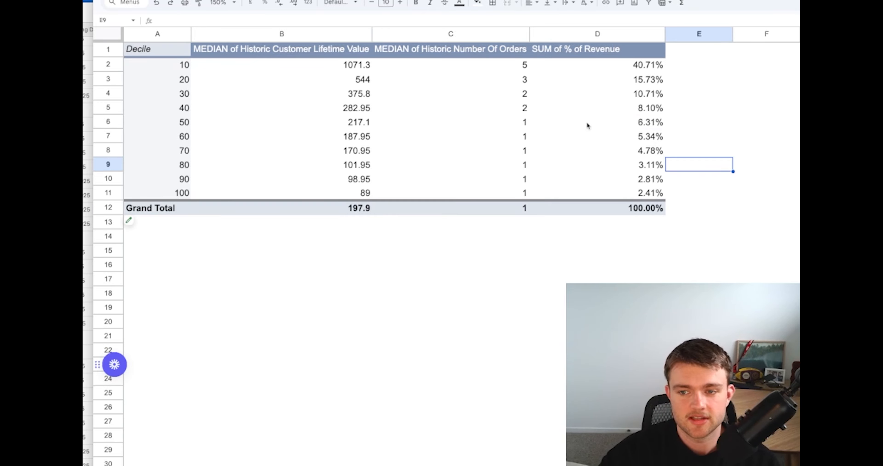
left_click(559, 68)
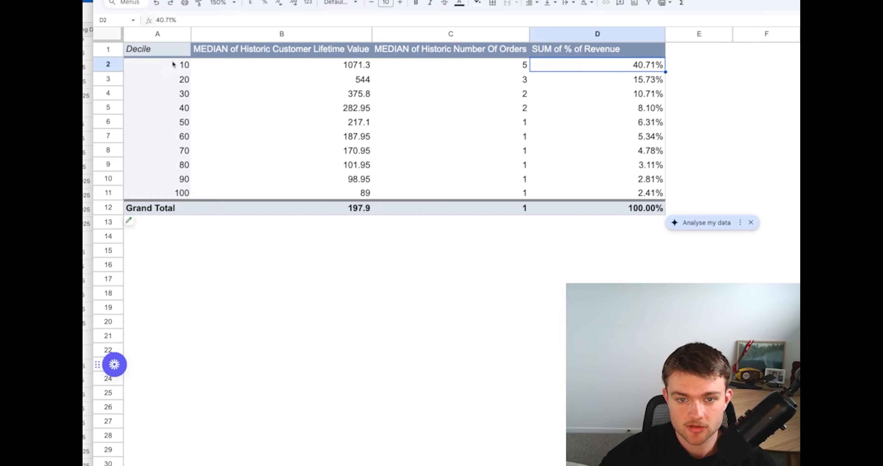
left_click_drag(627, 84, 617, 67)
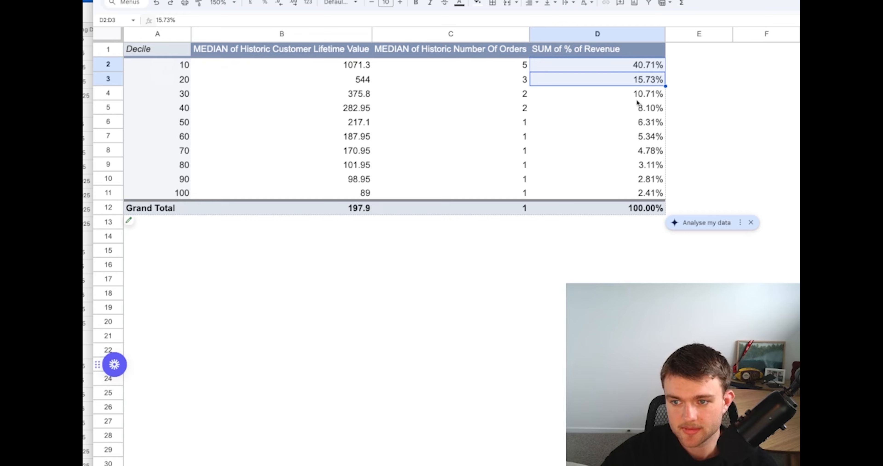
left_click_drag(637, 99, 628, 73)
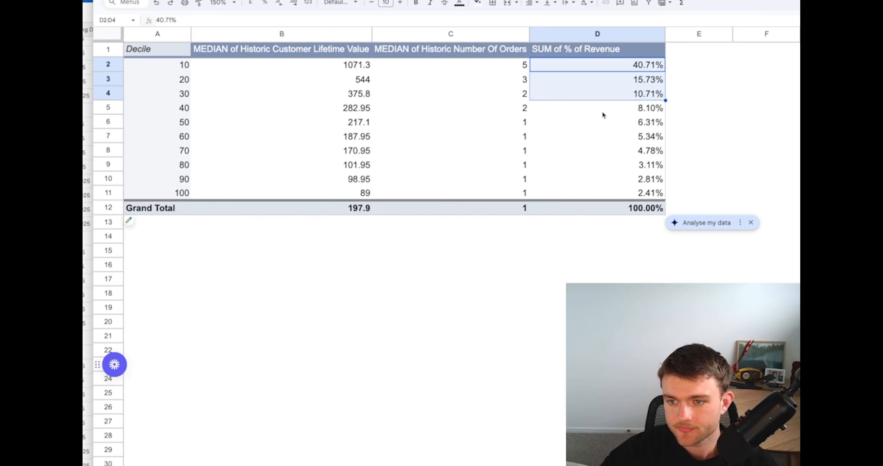
left_click_drag(604, 115, 606, 65)
left_click(620, 124, "shift")
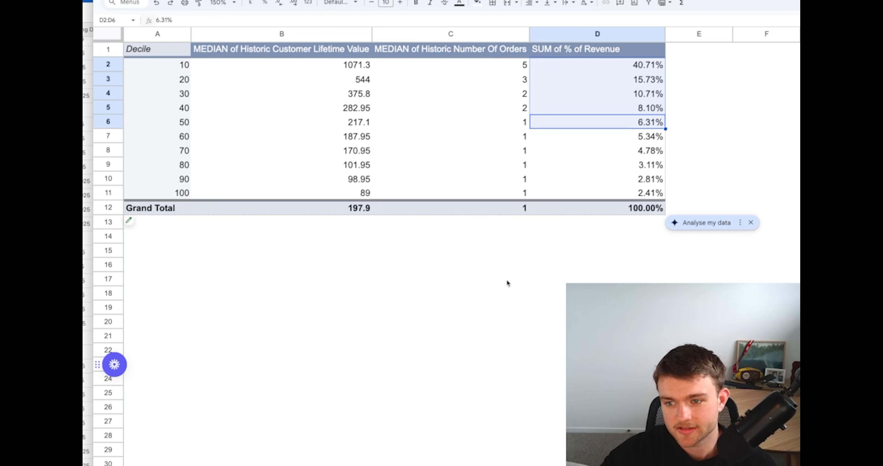
left_click_drag(637, 144, 638, 193)
left_click(556, 336)
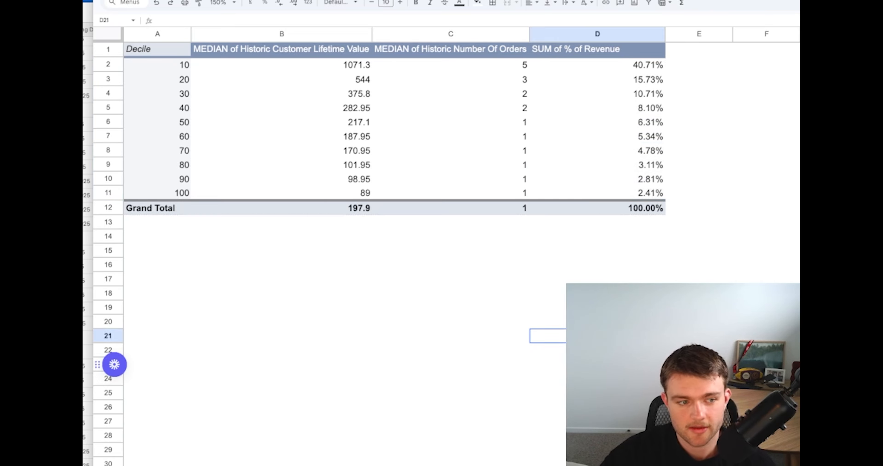
left_click(383, 265)
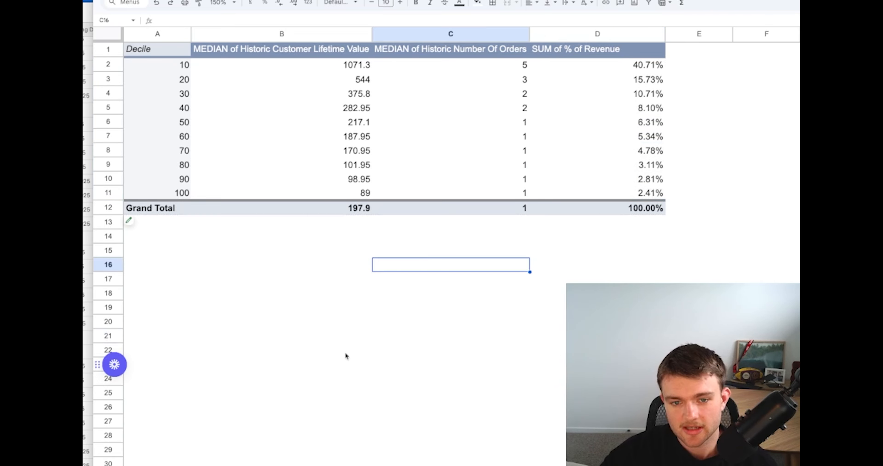
Centre-align all decile rows of the pivot table, cells A2:D11
left_click_drag(165, 68, 569, 193)
left_click(531, 3)
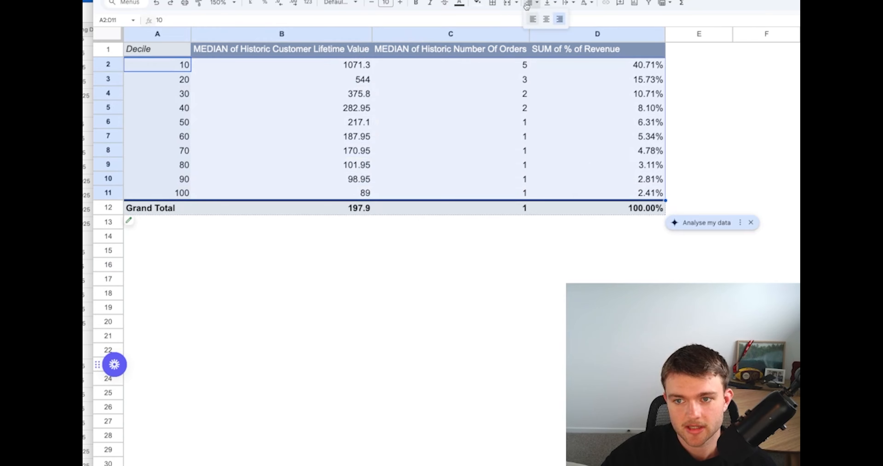
left_click(550, 20)
left_click(425, 278)
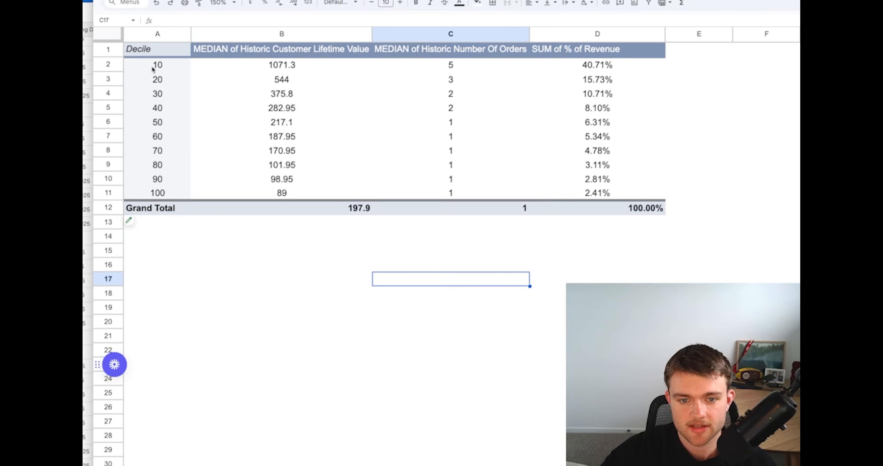
left_click(287, 66)
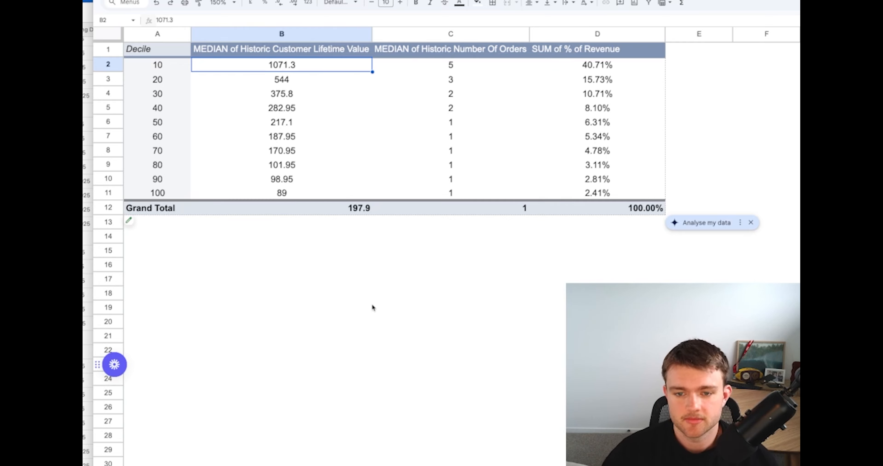
Centre-align the Grand Total row of the pivot table, cells A12:D12
left_click_drag(174, 208, 627, 210)
left_click(532, 2)
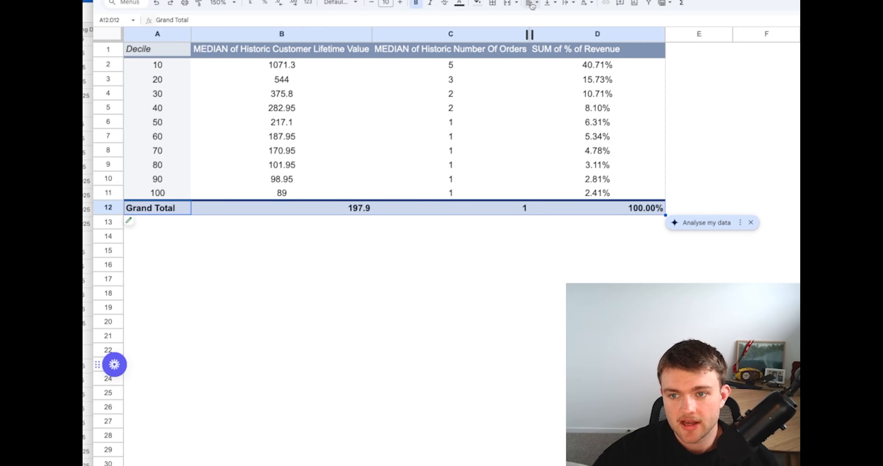
left_click(545, 17)
left_click(440, 283)
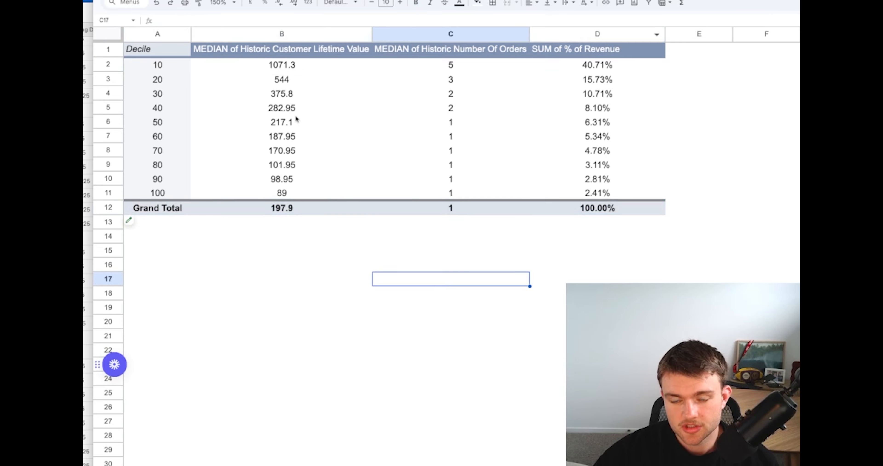
Examine the median historic customer lifetime value of the two lowest deciles, 90 and 100
left_click(271, 198)
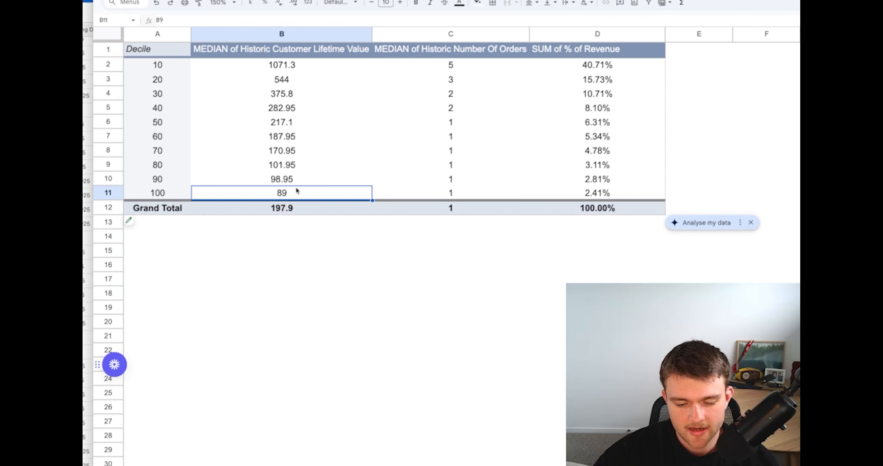
left_click(405, 248)
left_click_drag(263, 179, 266, 192)
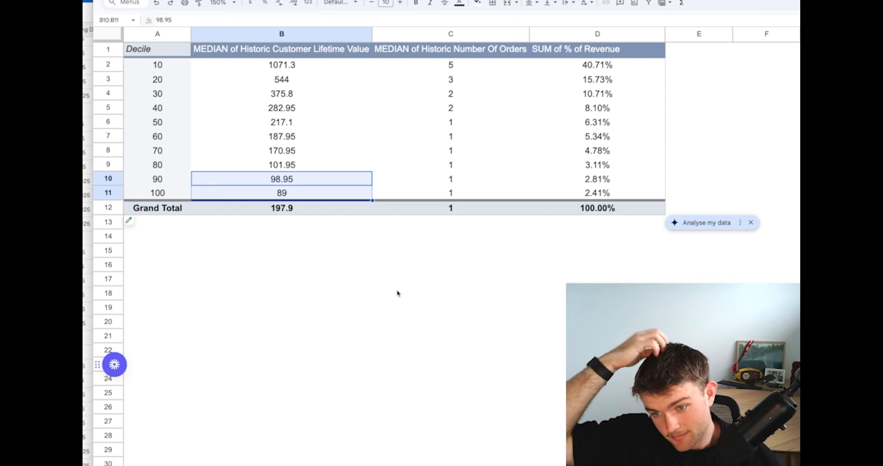
left_click(348, 258)
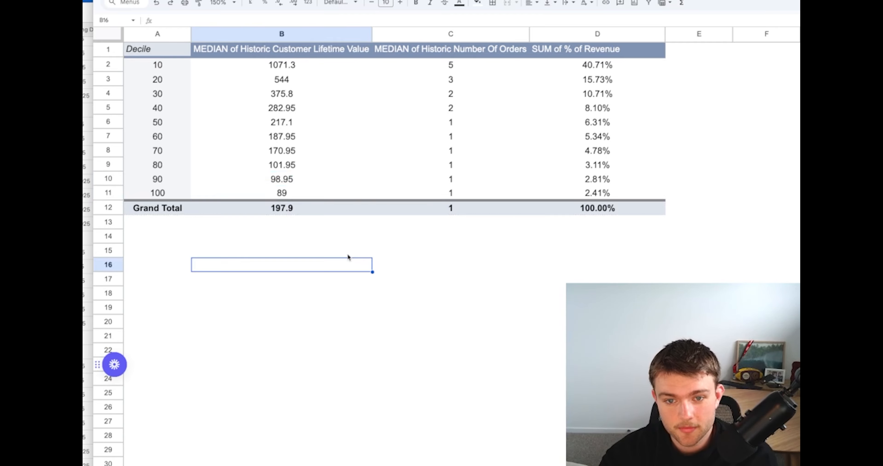
Centre-align the header row of the pivot table, cells A1:D1
left_click(168, 51)
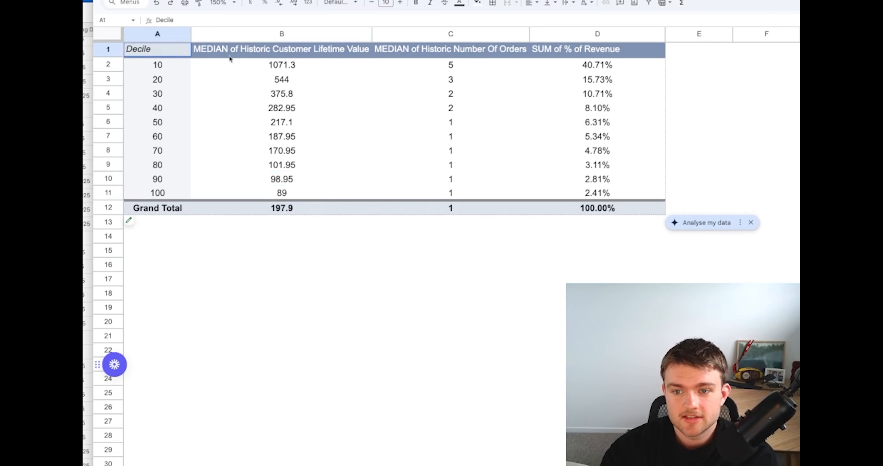
left_click(582, 49, "shift")
left_click(531, 2)
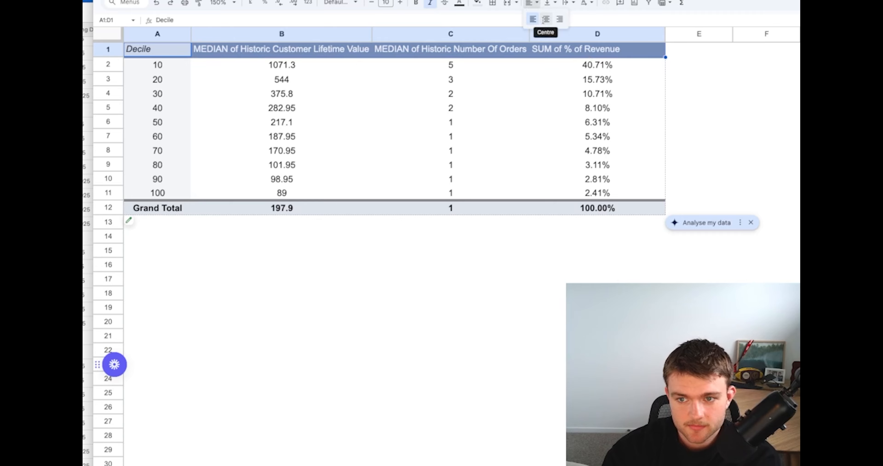
left_click(545, 19)
left_click(514, 99)
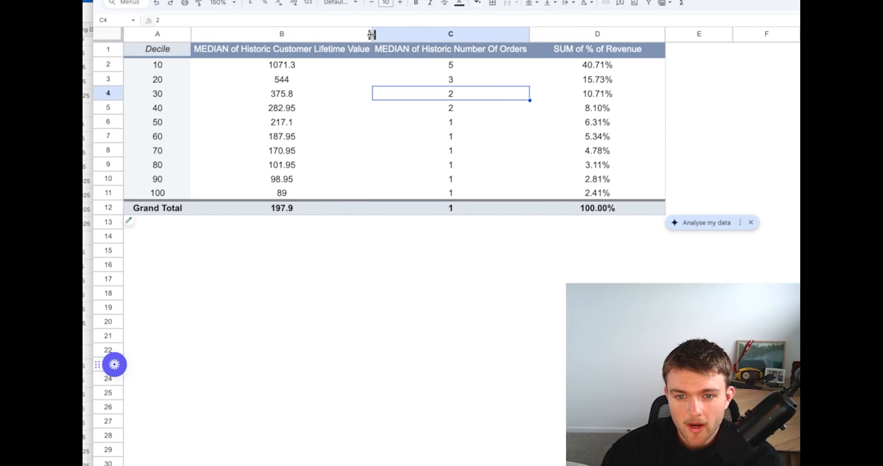
Widen columns B, C and D so the pivot table headers have more room around them
left_click_drag(373, 34, 409, 34)
left_click_drag(566, 34, 589, 34)
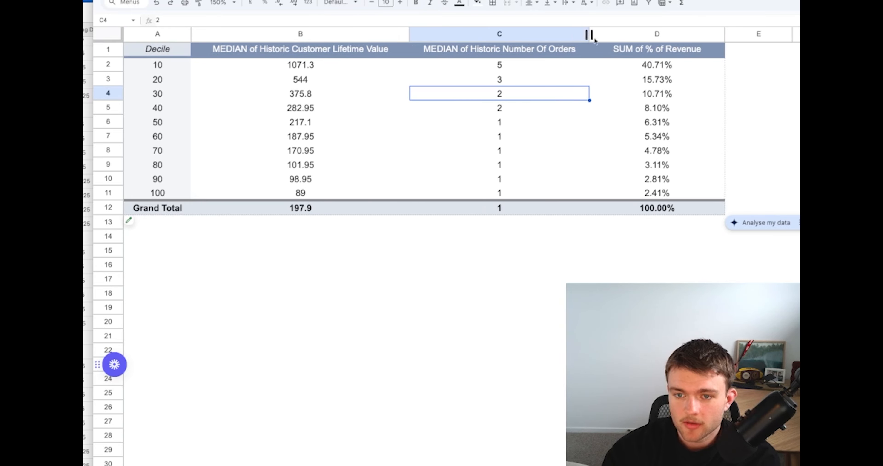
left_click_drag(724, 34, 761, 34)
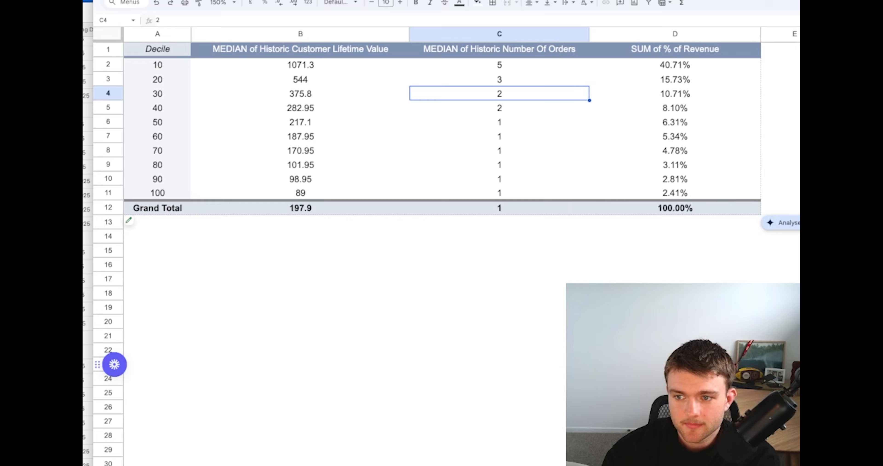
left_click(392, 144)
Fill the median lifetime value cells of deciles 10 and 20, B2:B3, with yellow
left_click_drag(314, 66, 314, 81)
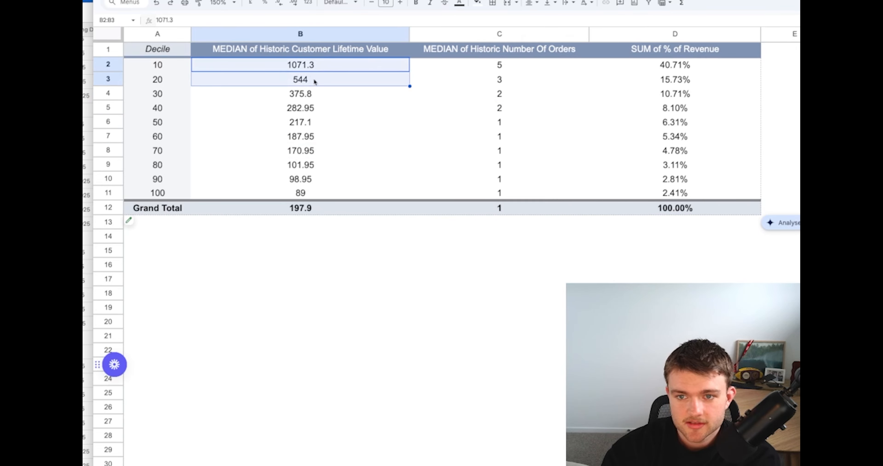
left_click(477, 3)
left_click(504, 43)
left_click(394, 136)
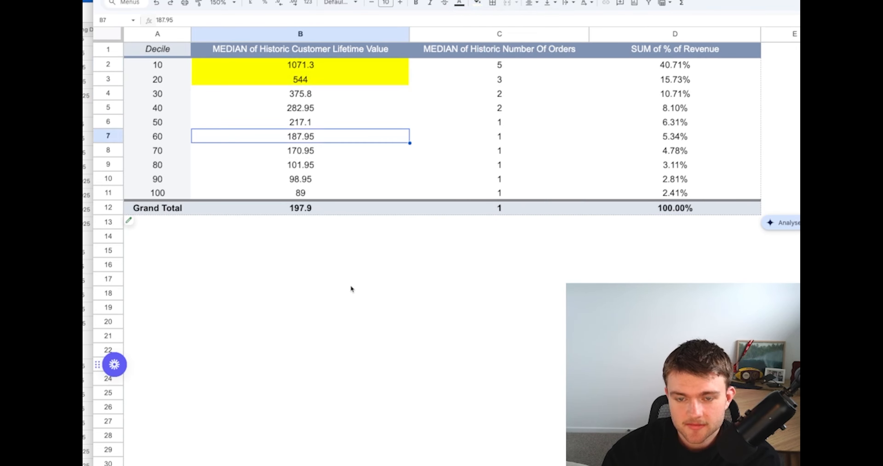
left_click(343, 279)
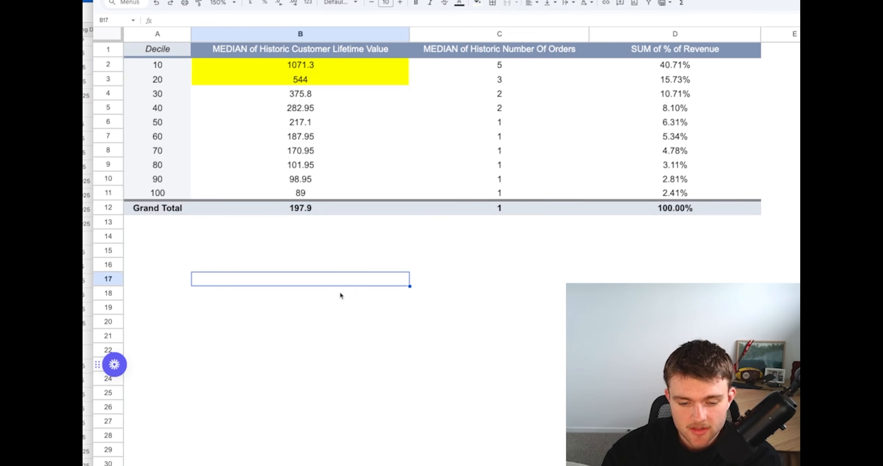
Compare the highlighted median lifetime values of deciles 10 and 20 with each other
left_click(302, 84)
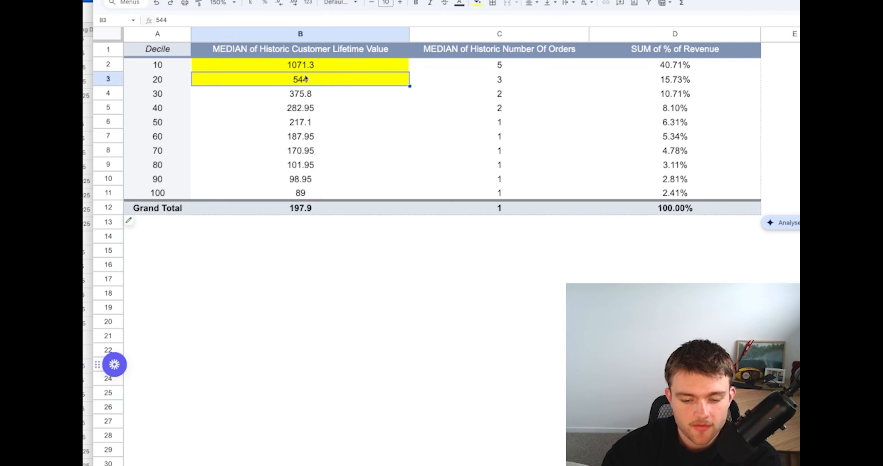
left_click(357, 126)
left_click(247, 64)
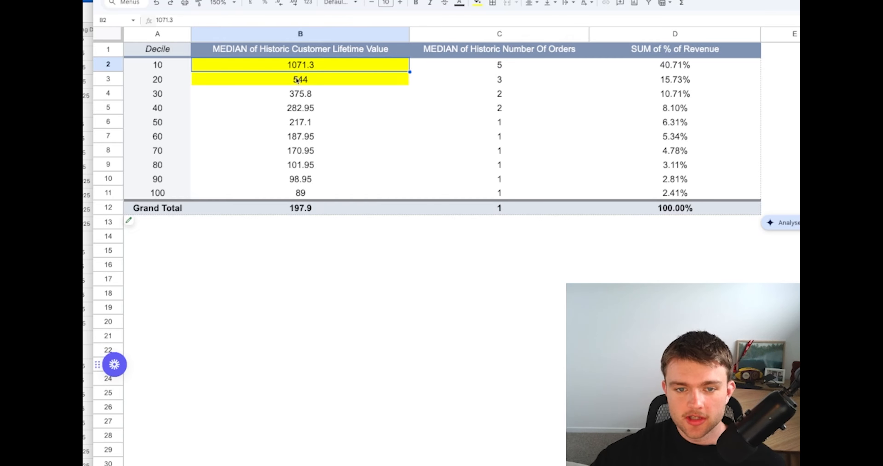
left_click_drag(296, 79, 299, 65)
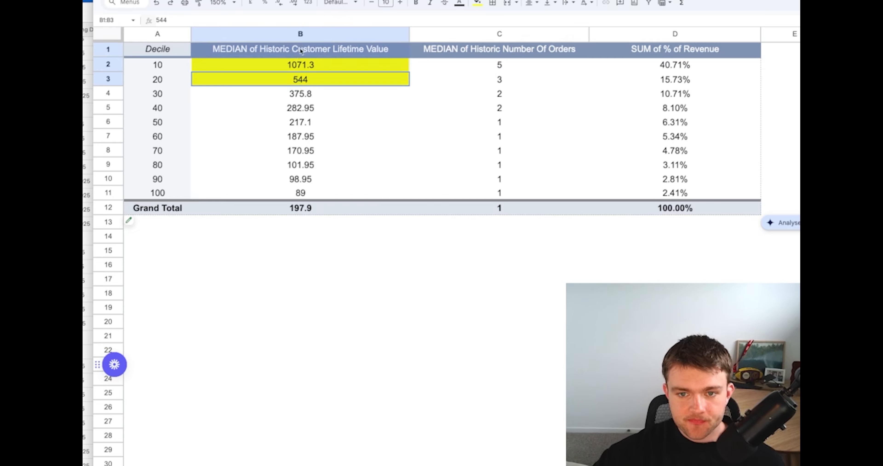
left_click(312, 68)
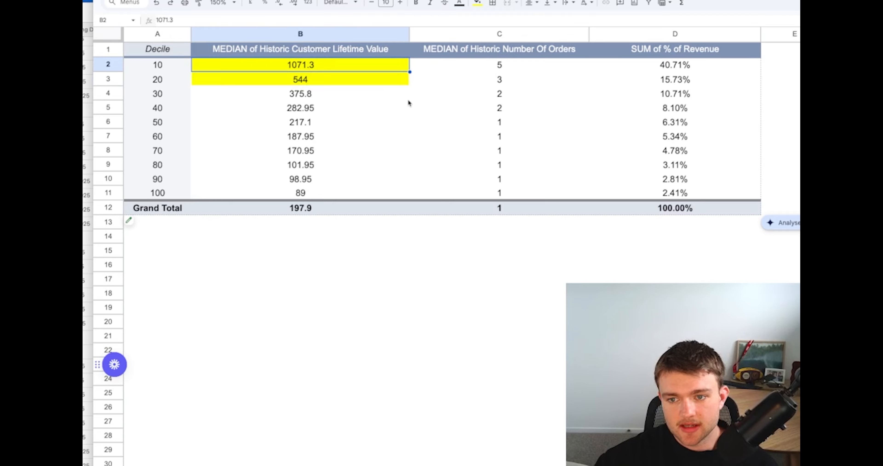
left_click(394, 99)
left_click(350, 79)
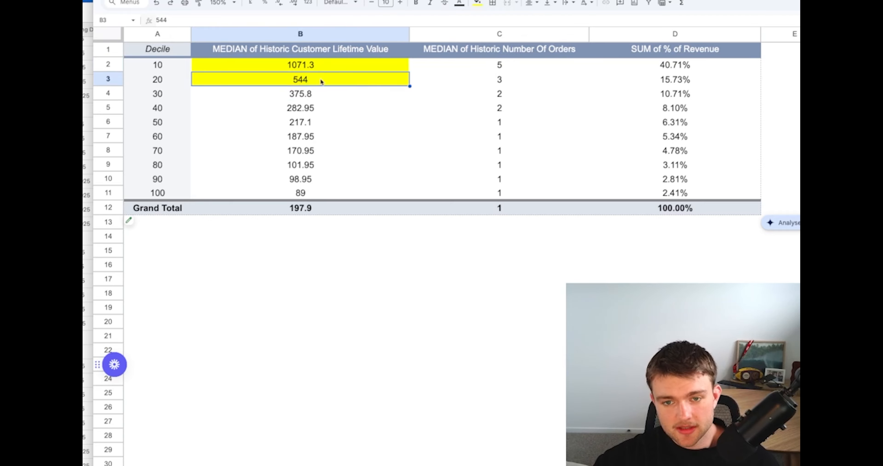
left_click_drag(305, 69, 332, 63)
left_click(388, 109)
left_click(304, 82)
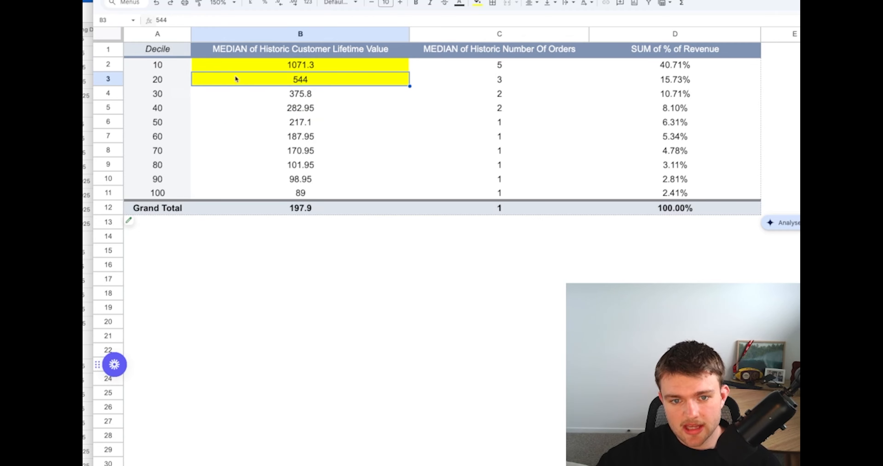
Compare the median number of orders of deciles 20 and 10 with that of the lower deciles
left_click(161, 80)
left_click(523, 82)
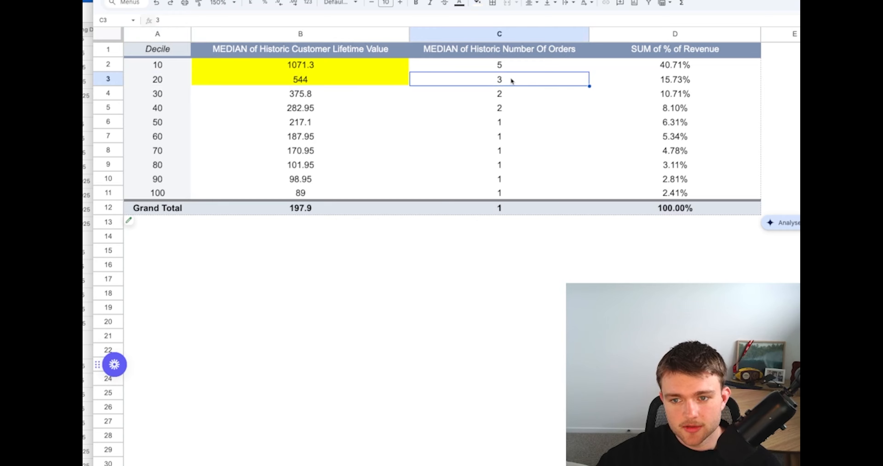
left_click(510, 65)
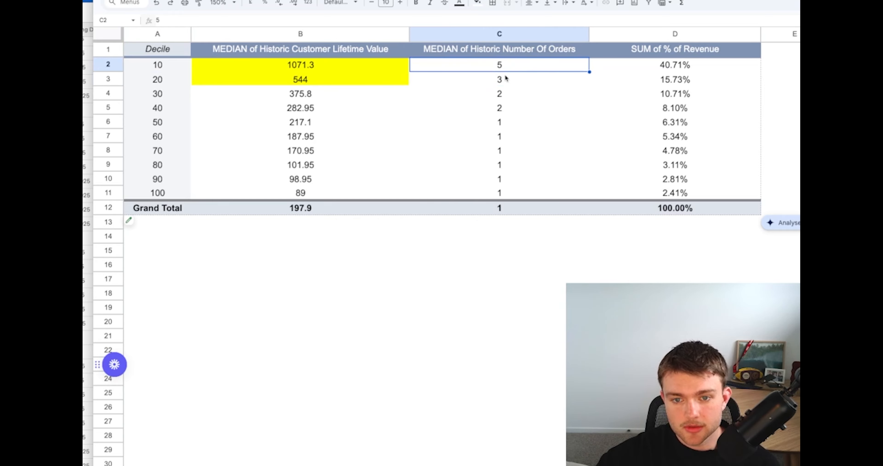
left_click(518, 136)
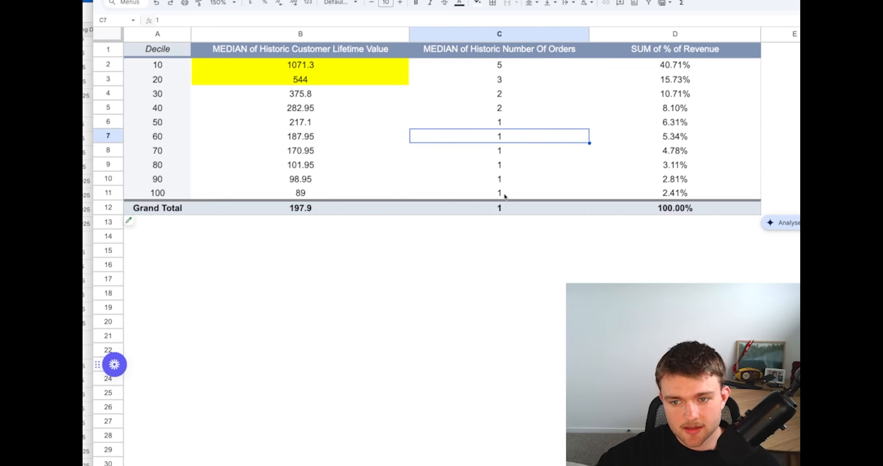
left_click(512, 191)
left_click(503, 112)
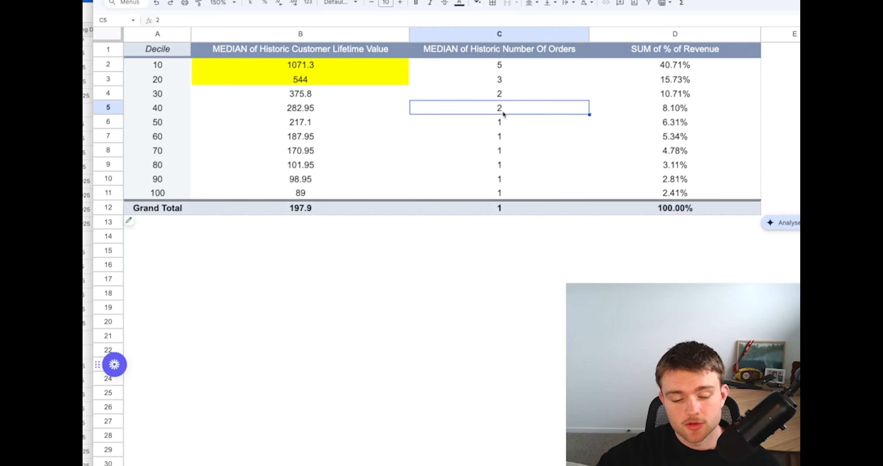
left_click(417, 284)
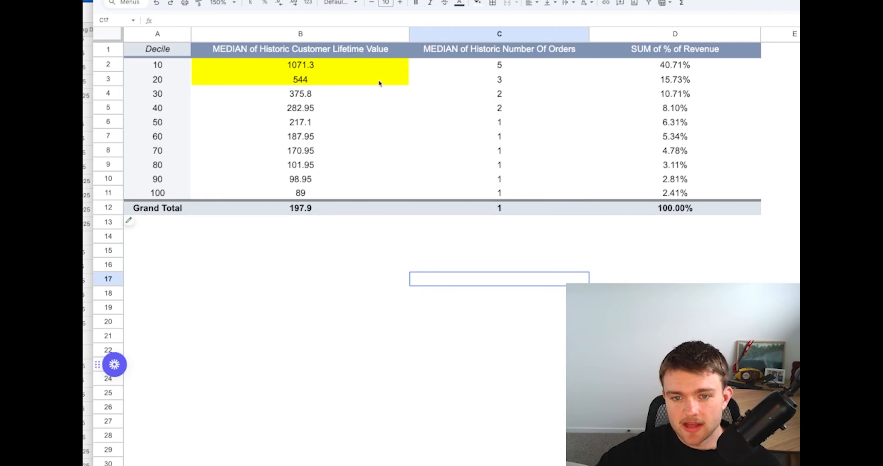
Examine lifetime value, number of orders and revenue share across the rows of deciles 10 and 20
left_click_drag(179, 70, 633, 76)
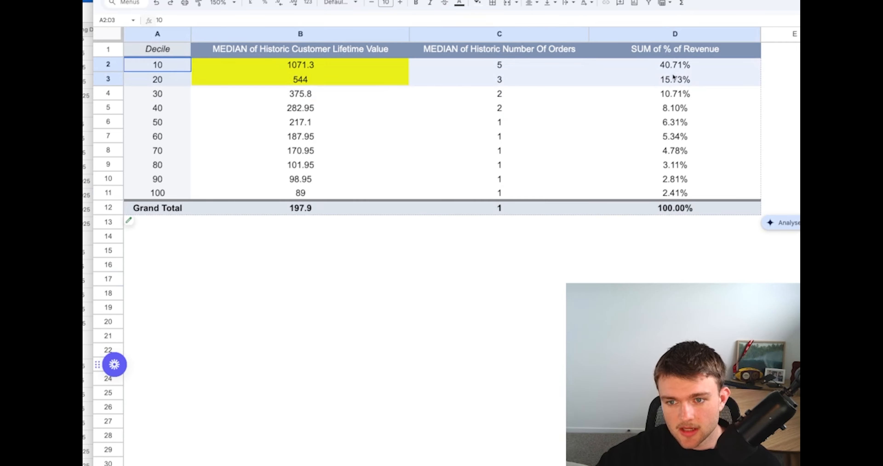
left_click(325, 82)
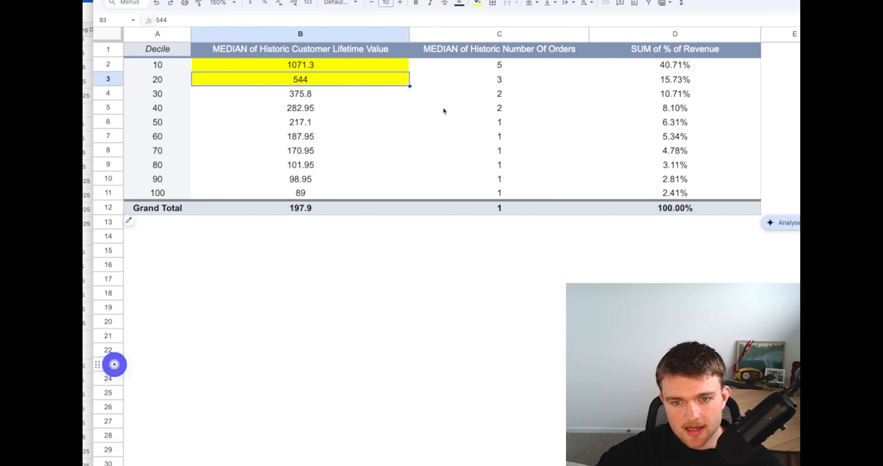
left_click(509, 87)
left_click(362, 81)
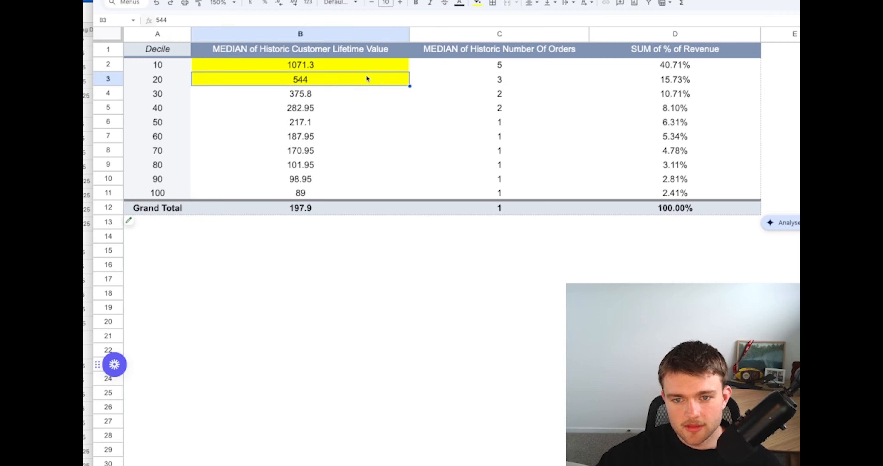
left_click_drag(367, 79, 677, 86)
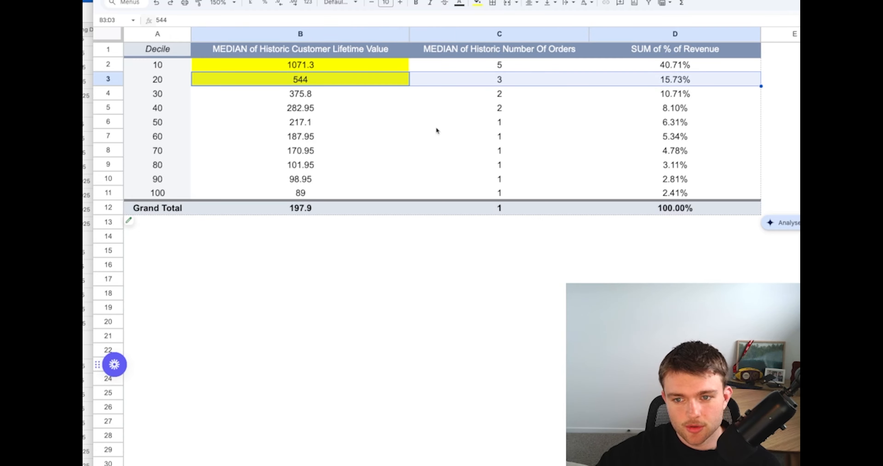
left_click_drag(316, 68, 729, 71)
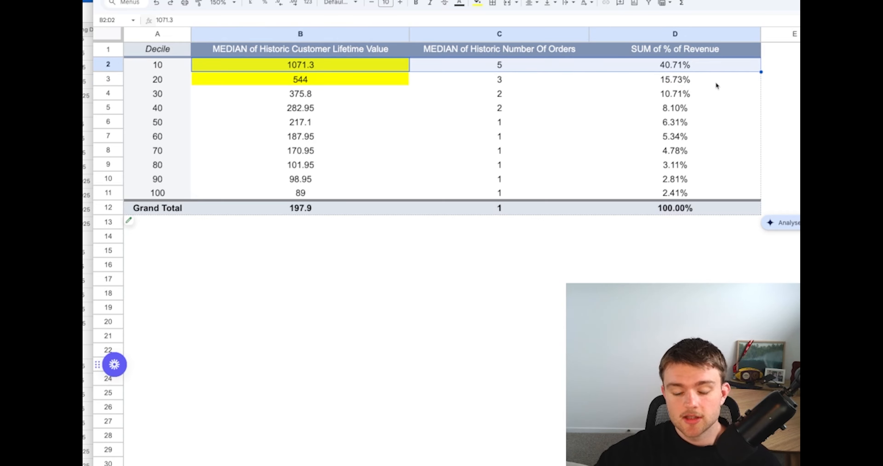
left_click(641, 278)
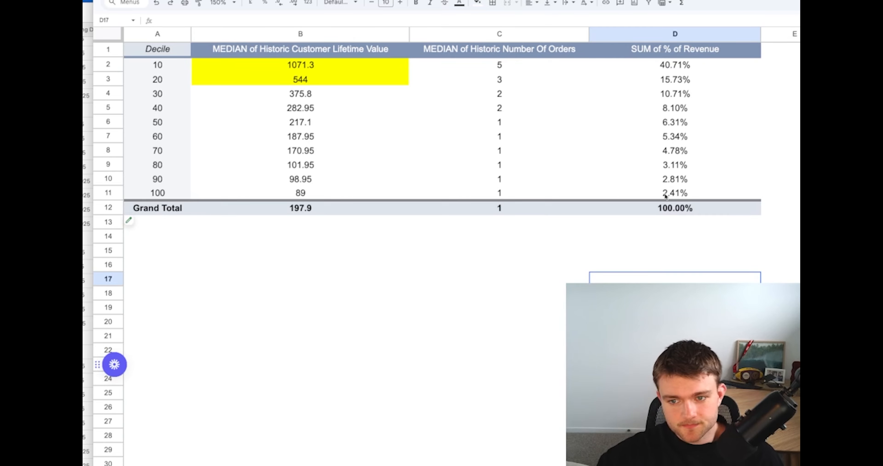
Examine lifetime value, orders and revenue share for deciles 50 to 100, the bottom three deciles, and decile 40
left_click_drag(665, 196, 302, 122)
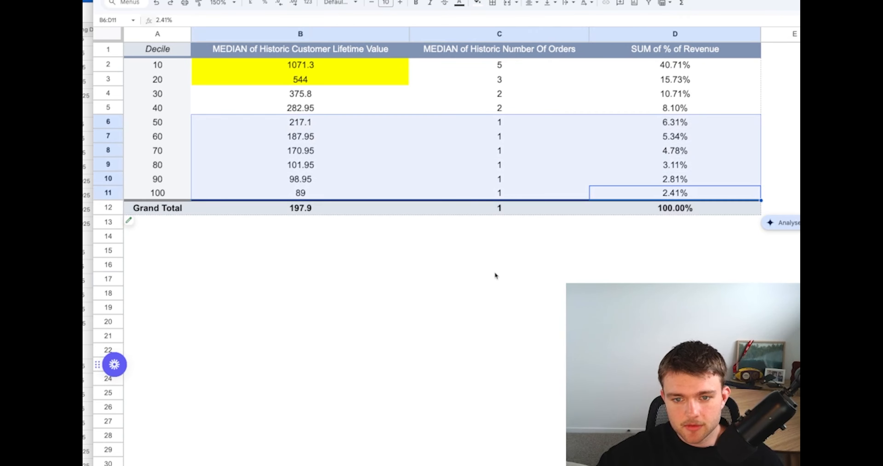
left_click_drag(326, 165, 708, 195)
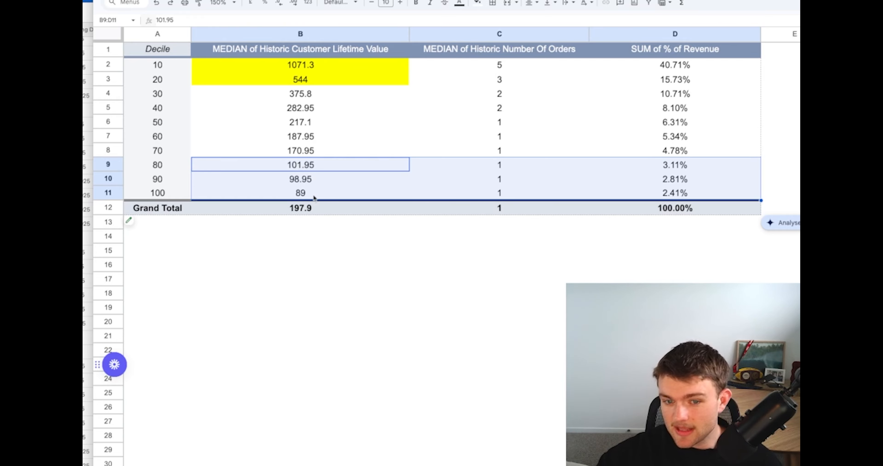
left_click_drag(314, 198, 691, 166)
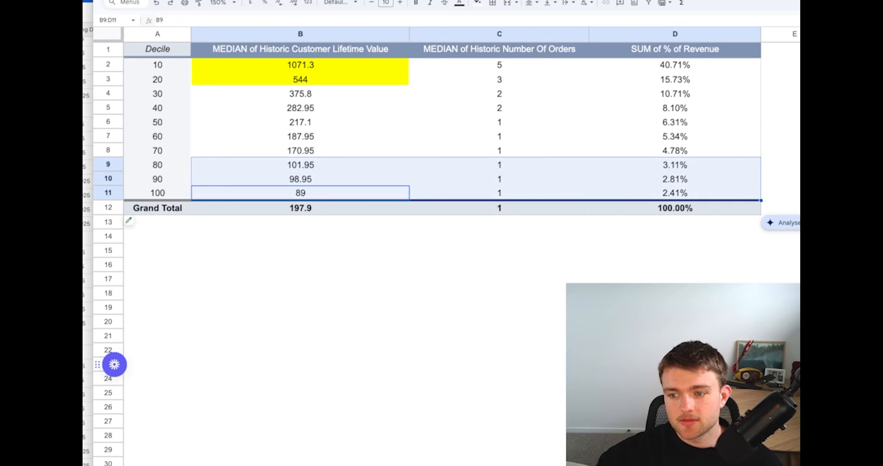
left_click(847, 179)
left_click_drag(690, 197, 315, 127)
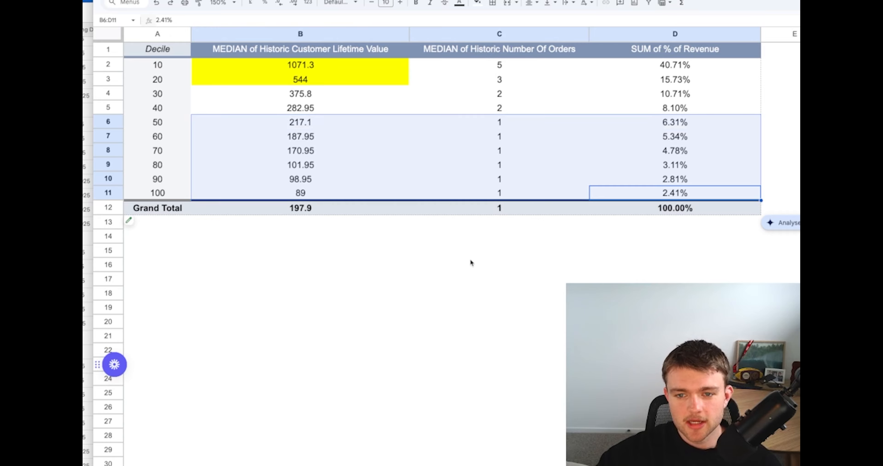
left_click_drag(315, 121, 667, 201)
left_click_drag(357, 109, 671, 117)
left_click(561, 168)
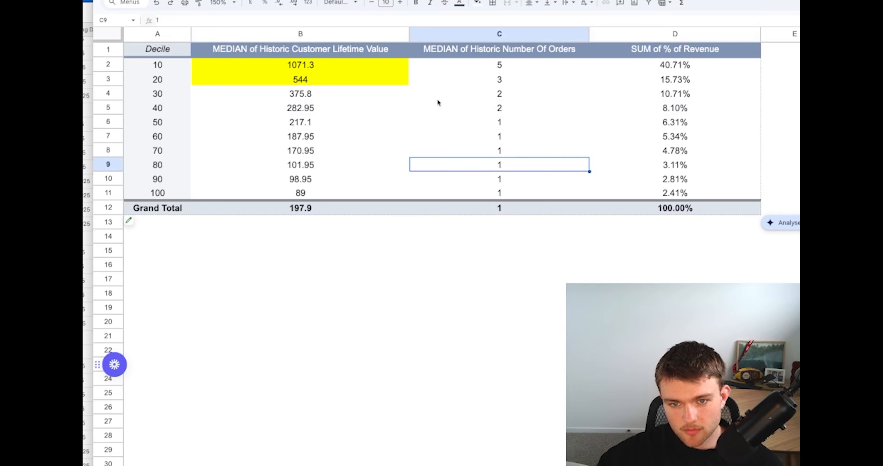
Compare lifetime value, number of orders and revenue share between the rows of deciles 20 and 10
left_click_drag(315, 85, 694, 82)
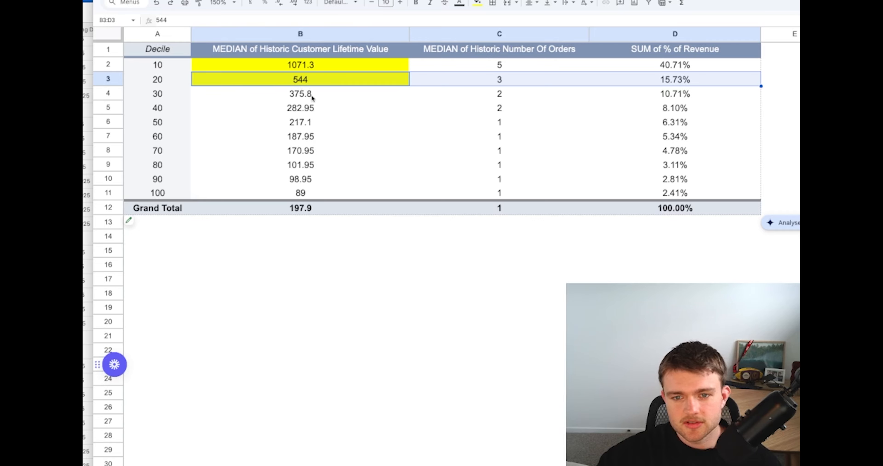
left_click(375, 304)
left_click_drag(289, 79, 662, 65)
left_click(634, 70)
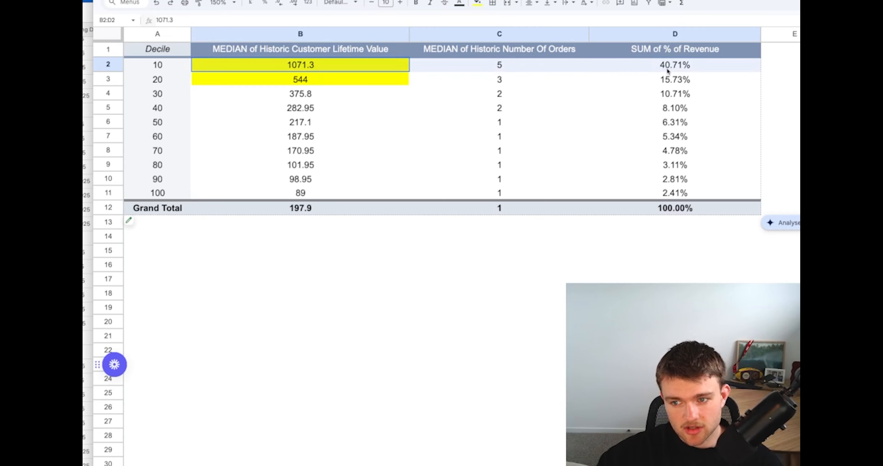
left_click(594, 80)
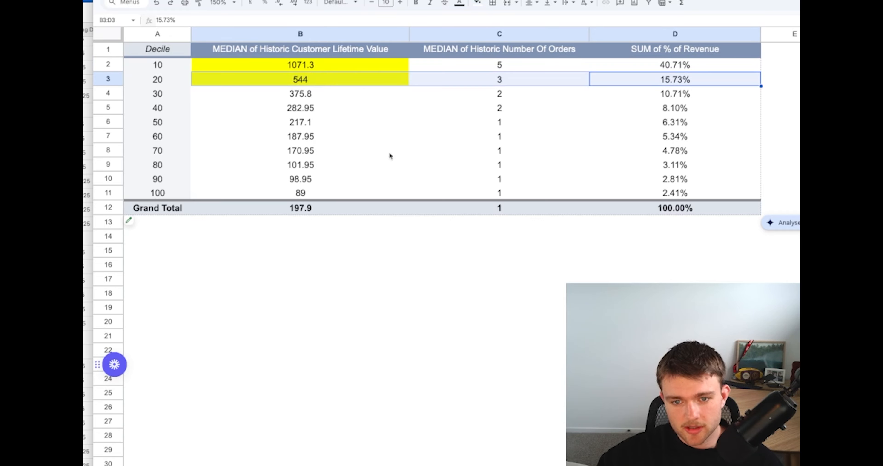
left_click(486, 293)
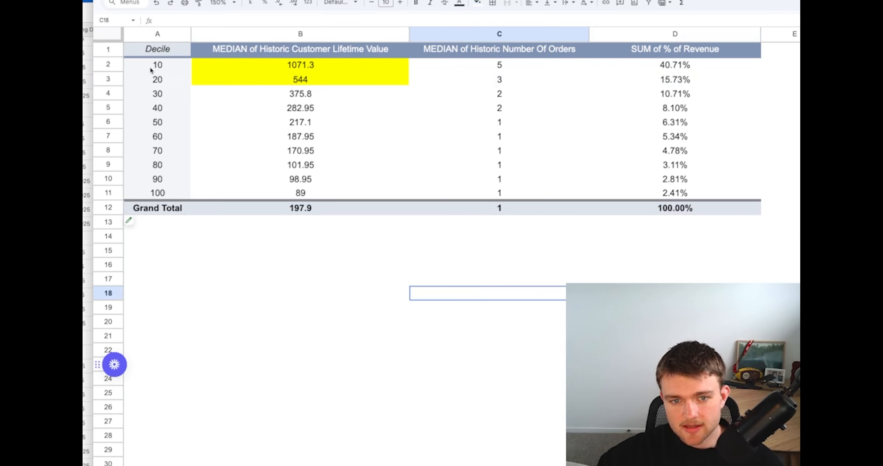
left_click(171, 65)
left_click_drag(173, 66, 729, 65)
left_click(472, 7)
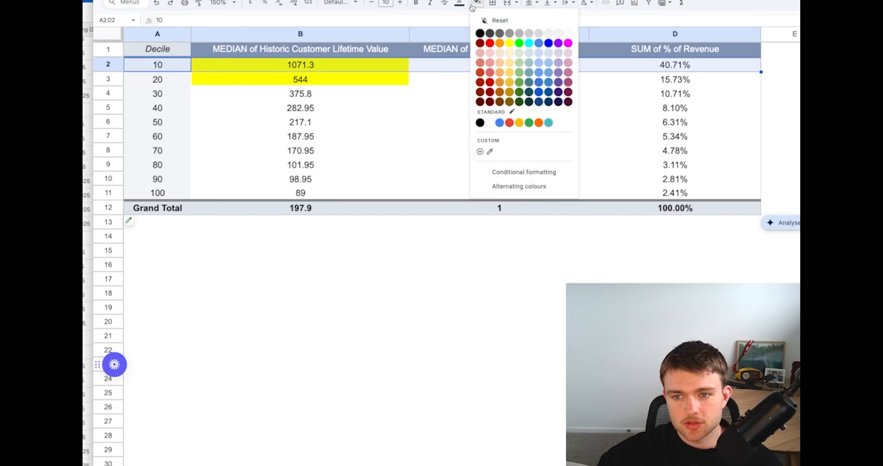
left_click(384, 110)
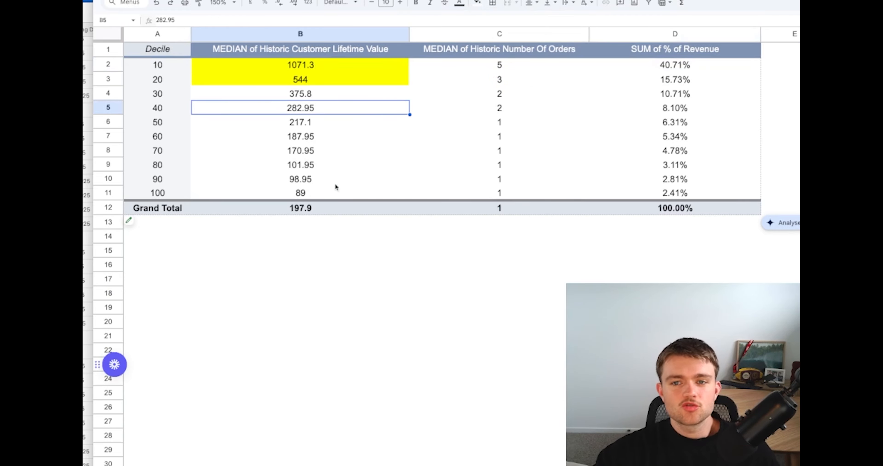
left_click(350, 278)
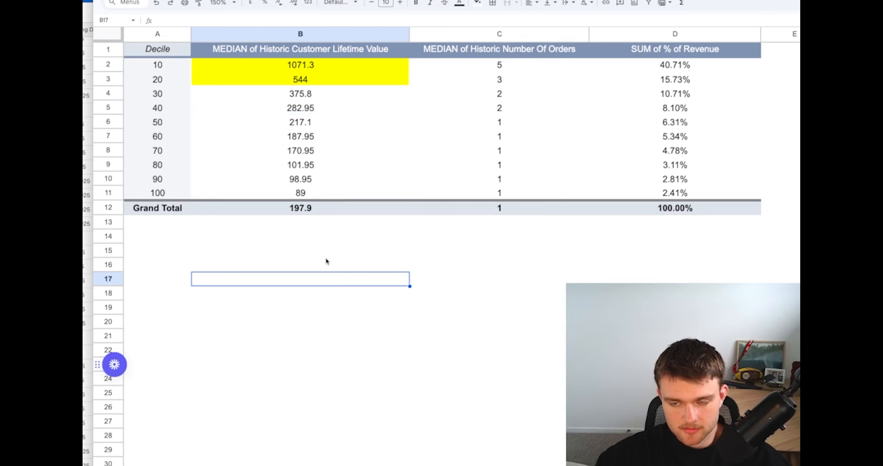
left_click(418, 253)
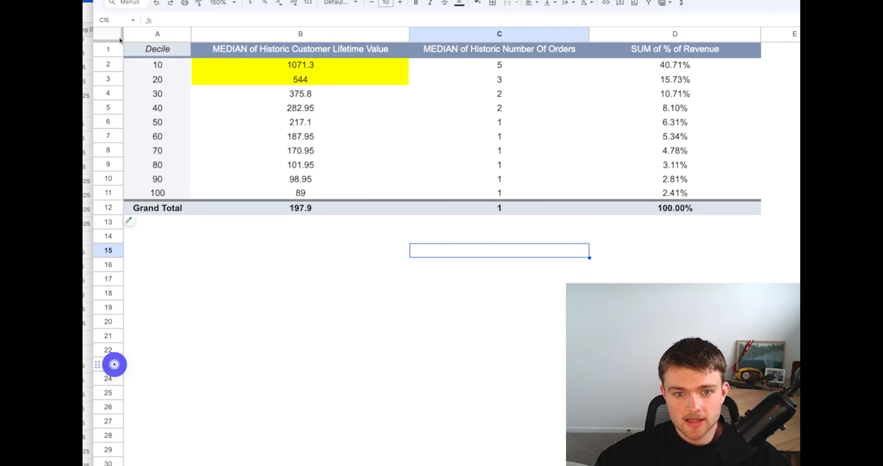
Take a screenshot of the whole decile pivot table and attach it to a new ChatGPT prompt
key("super+shift+4")
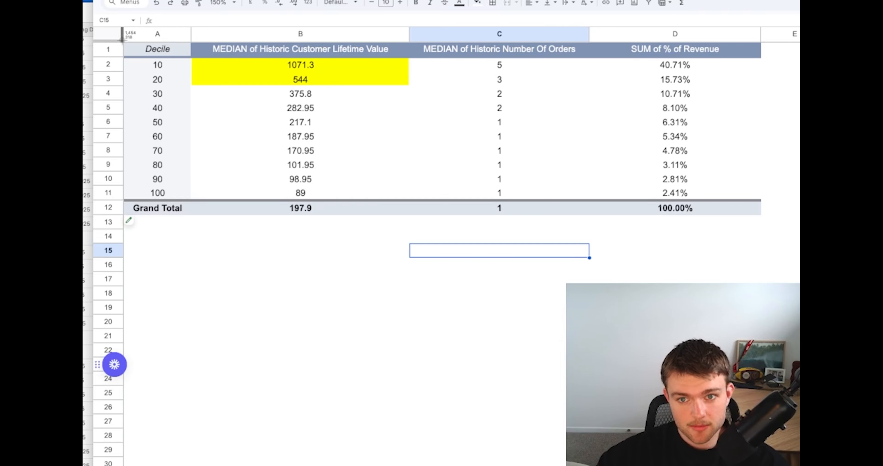
left_click_drag(122, 40, 762, 216)
key("ctrl+Tab")
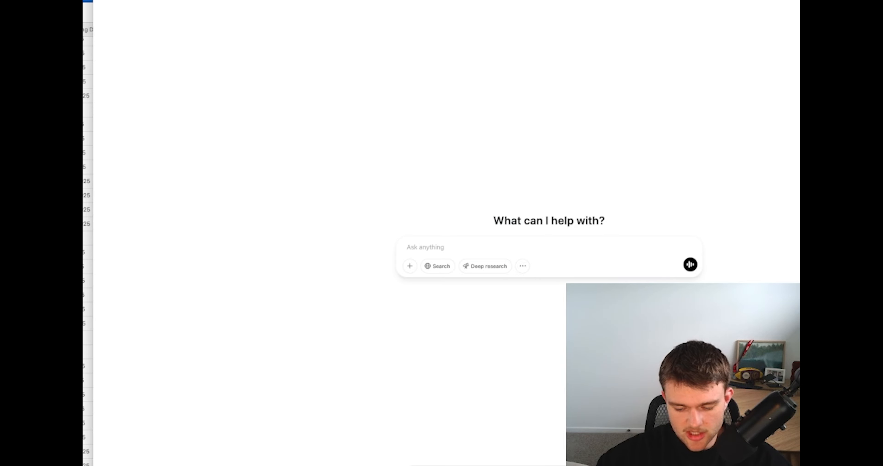
left_click_drag(754, 435, 476, 159)
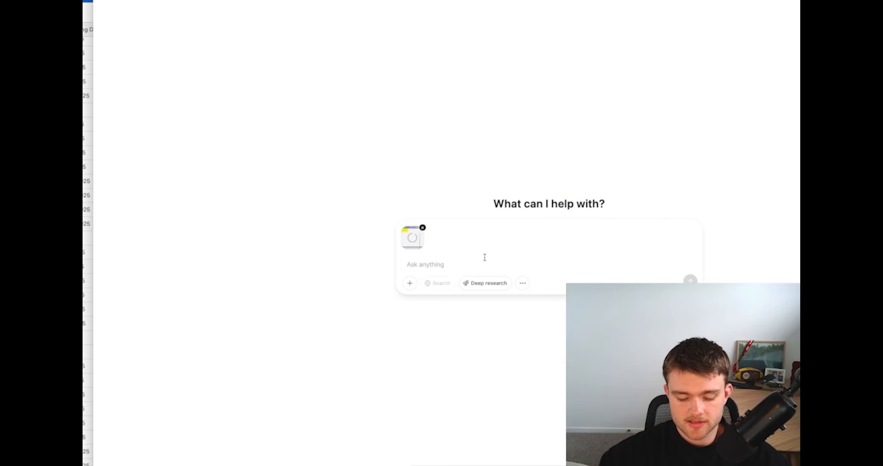
Write the prompt "THis is an analysis of my customer cohorts, please identify areas of opportunity to improve LTV and provide suggestions to do this."
type("THis is an")
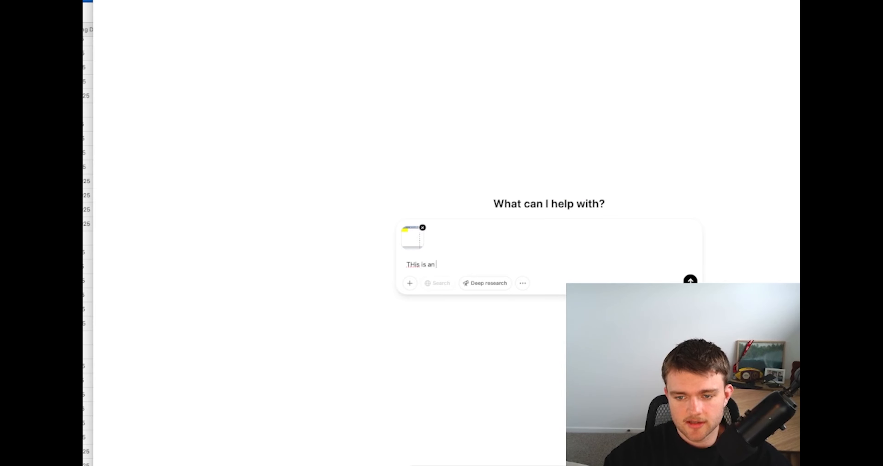
type(" analy")
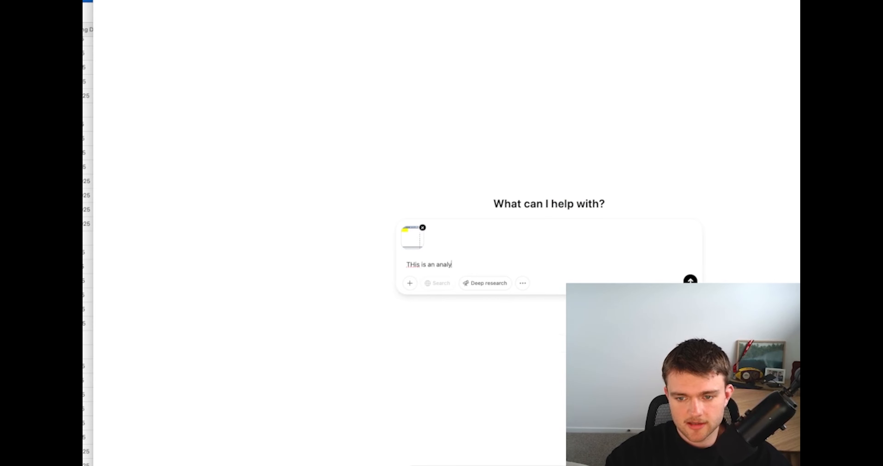
type("sis of my customer")
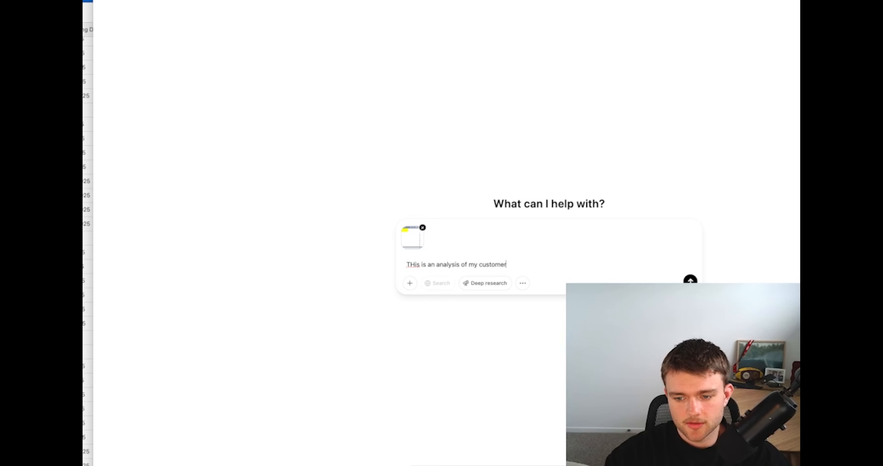
type(" cohorts, please ")
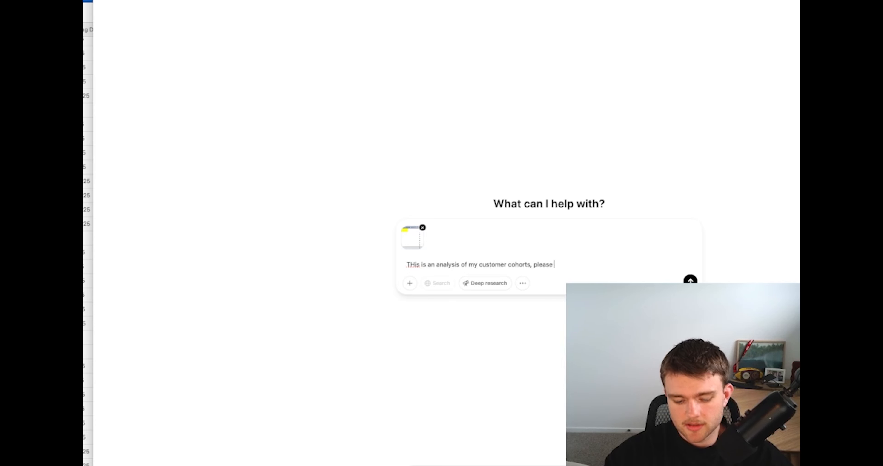
type("identify areas of o")
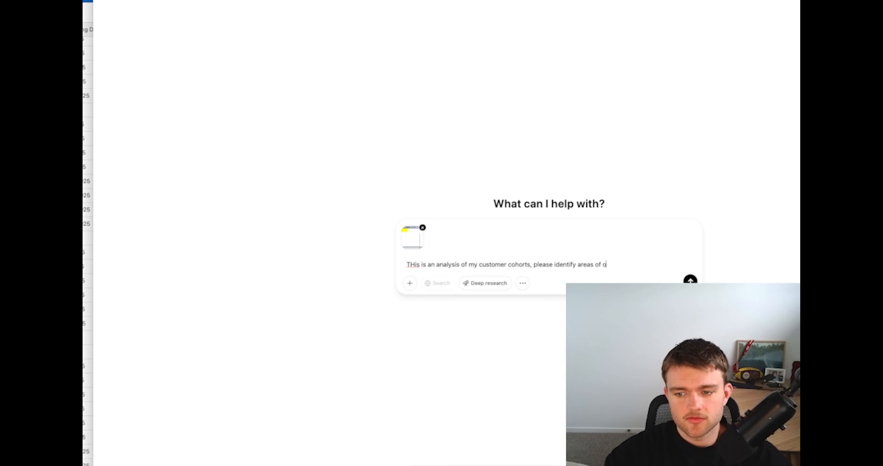
type("pportunity to ")
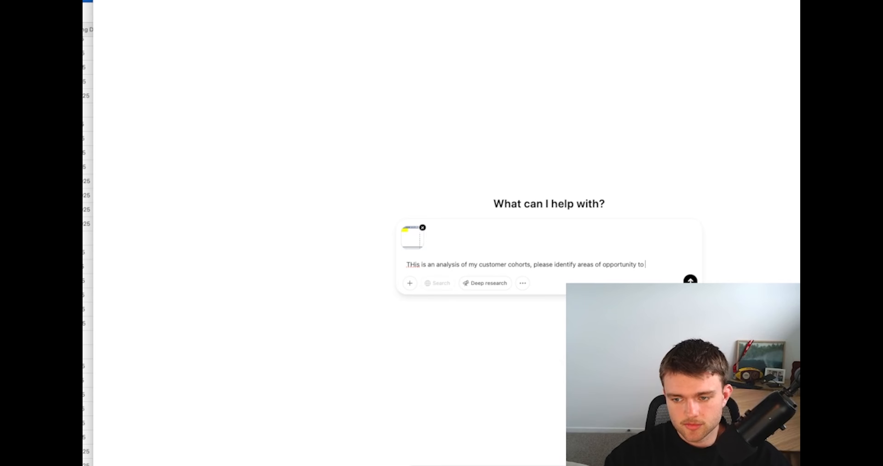
type("improve LTV and ")
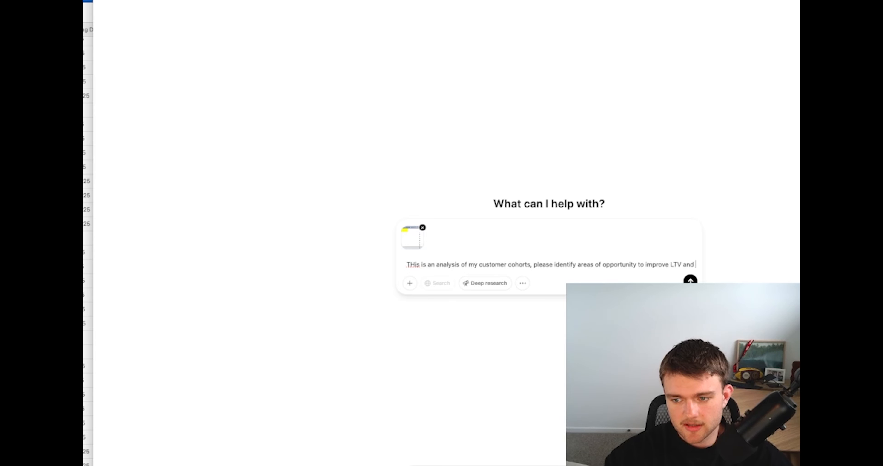
type("provide suggesti")
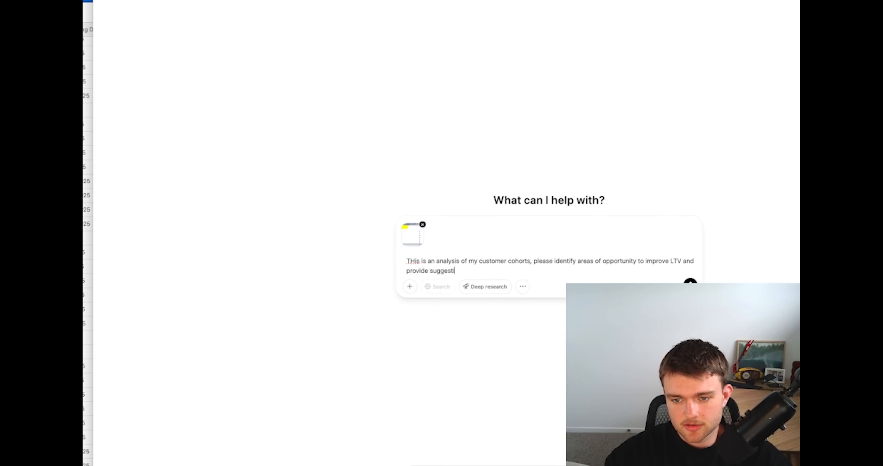
type("ons to do this")
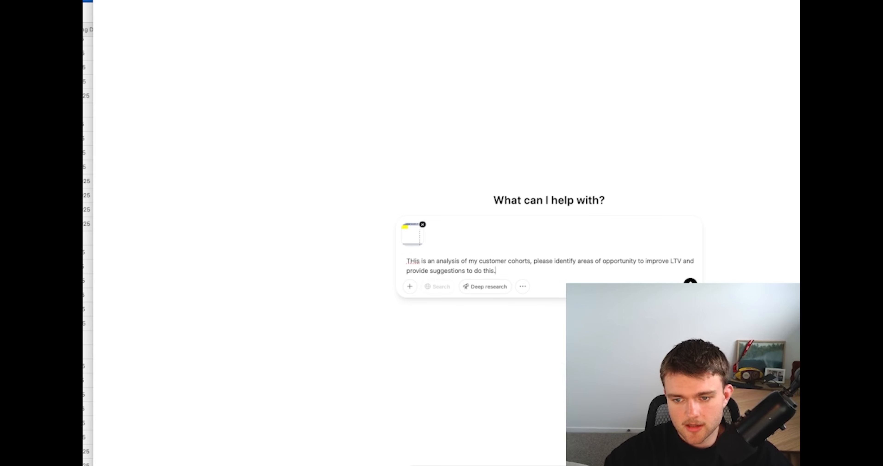
type(".")
Add a separate paragraph "We don't want to run discounts" to the prompt and send it
key("shift+Return")
key("shift+Return")
type("We ")
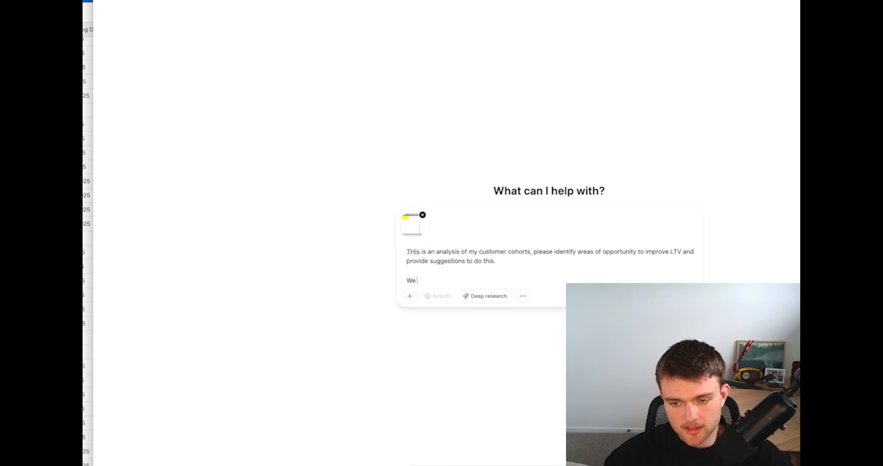
type("don't want to run discounts")
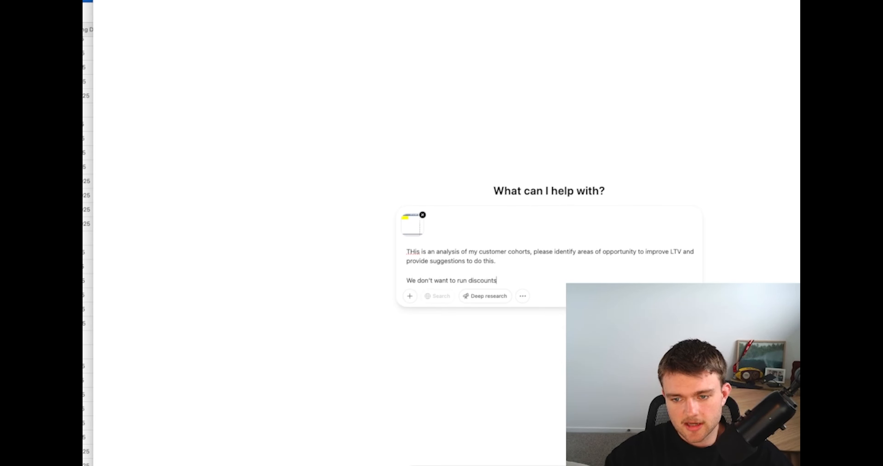
key("Return")
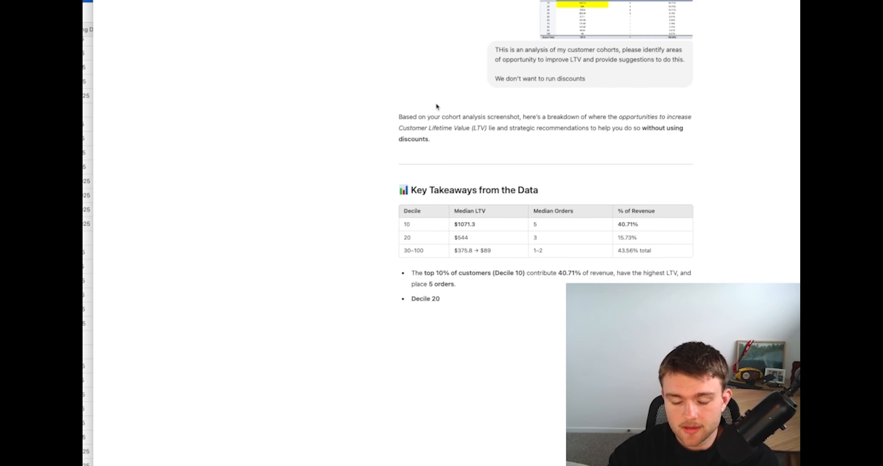
Read the key takeaways in the response about decile 10, decile 20 and deciles 30–100
triple_click(482, 273)
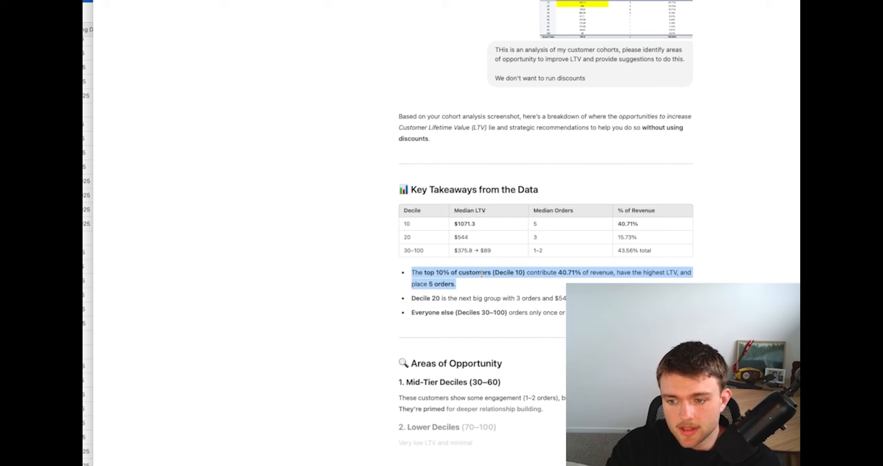
left_click(498, 275)
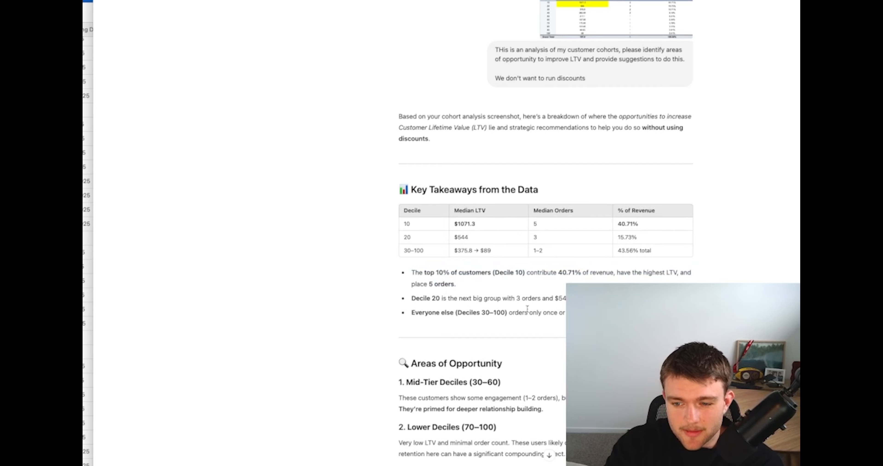
double_click(533, 291)
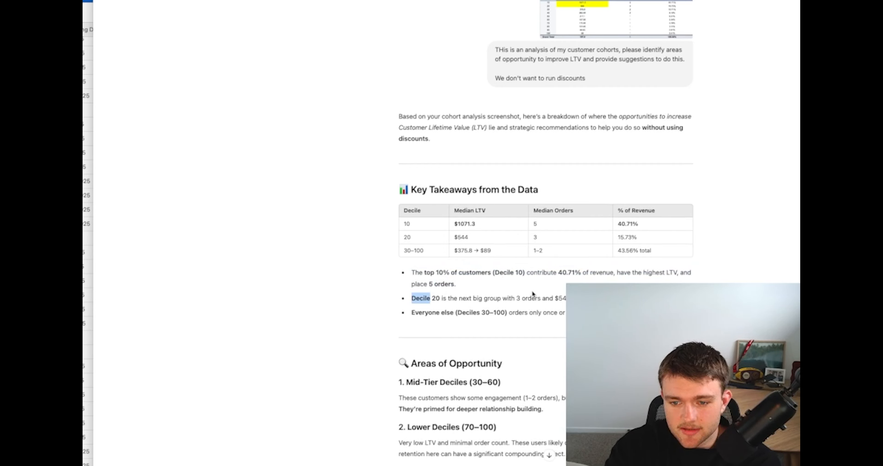
triple_click(513, 296)
double_click(517, 314)
triple_click(517, 313)
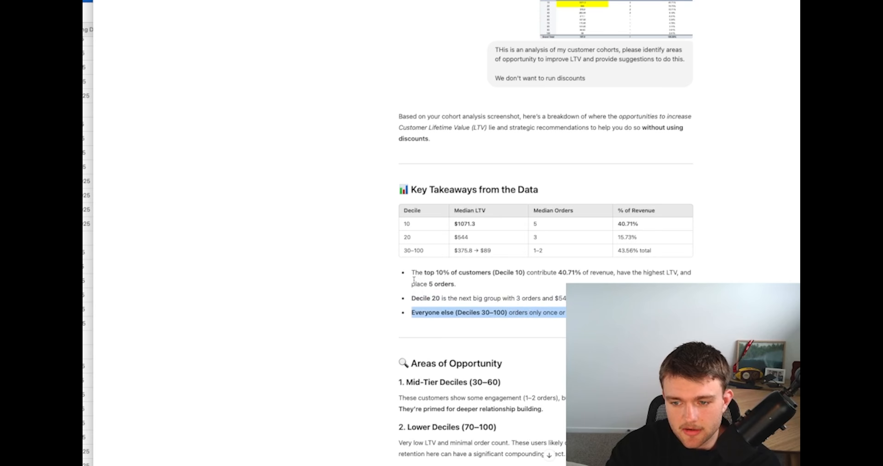
Examine the response's areas of opportunity for the mid-tier deciles (30–60) and lower deciles (70–100)
scroll(412, 279, "down", 3)
scroll(412, 279, "down", 2)
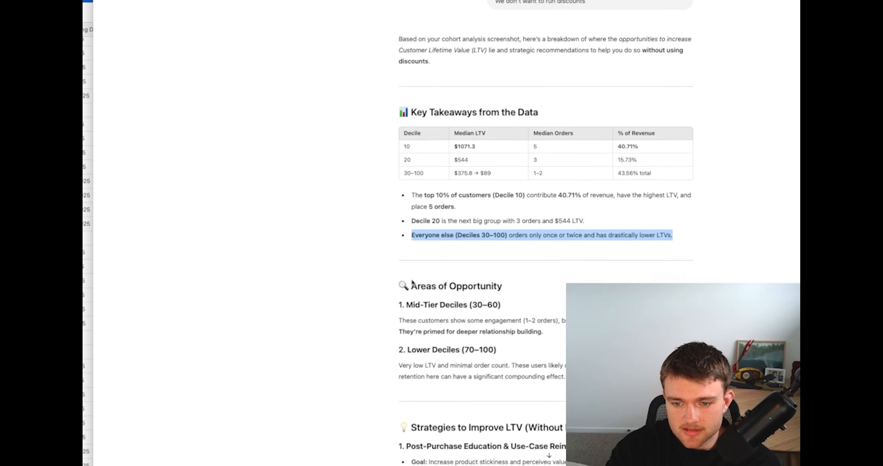
left_click(483, 299)
scroll(557, 315, "down", 1)
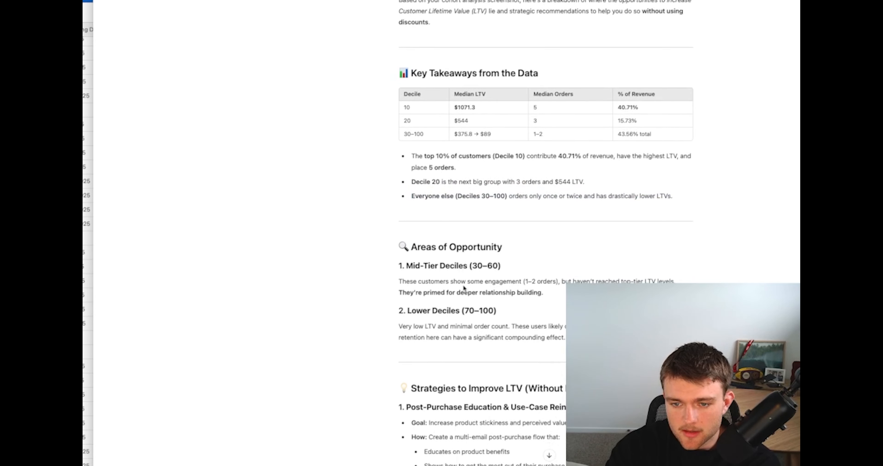
triple_click(465, 289)
left_click(486, 291)
left_click_drag(544, 292, 361, 278)
left_click(363, 280)
left_click(549, 293)
left_click(365, 277)
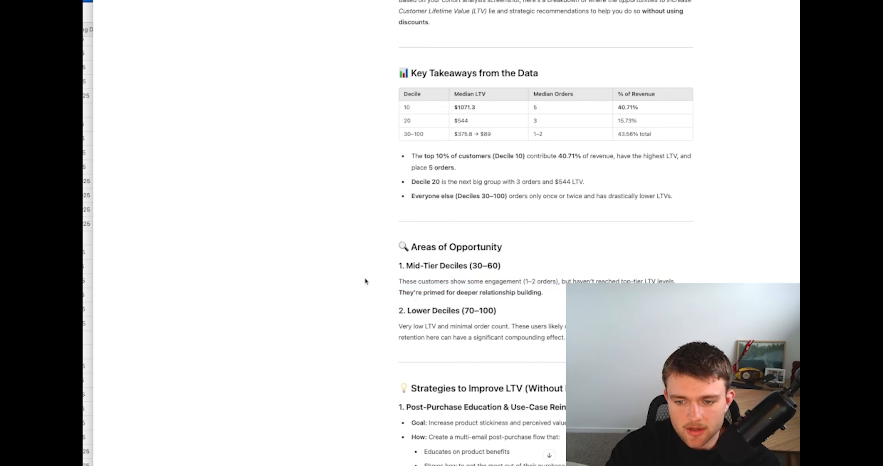
scroll(550, 308, "down", 3)
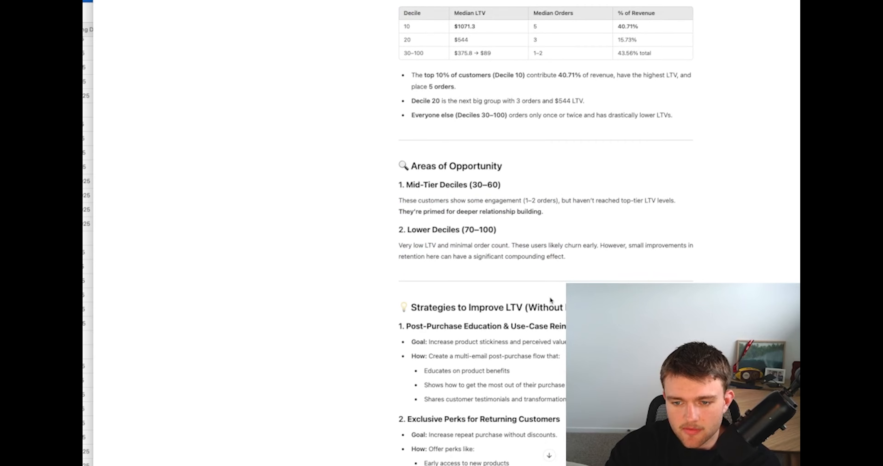
left_click_drag(567, 257, 368, 235)
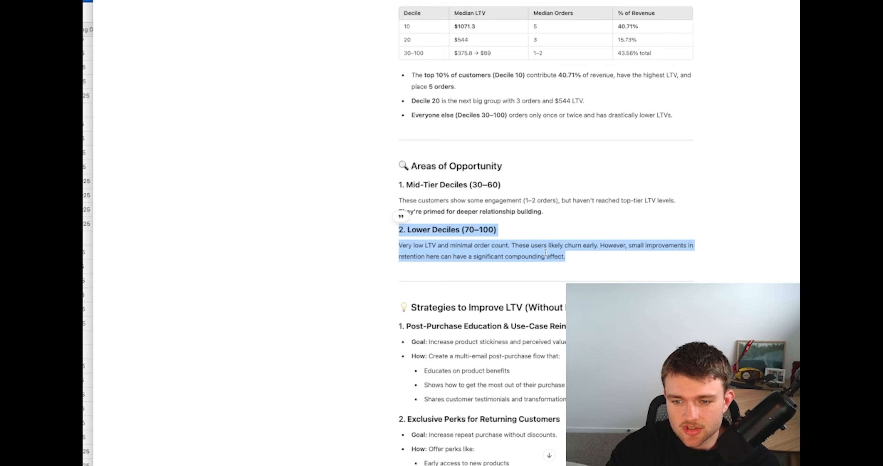
left_click(544, 264)
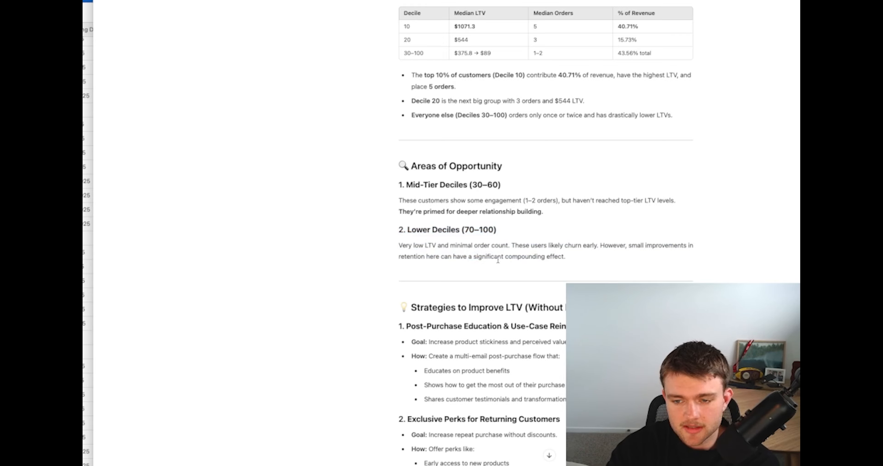
Read strategy 1, Post-Purchase Education & Use-Case Reinforcement, including its goal and the suggested multi-email post-purchase flow
scroll(497, 261, "down", 6)
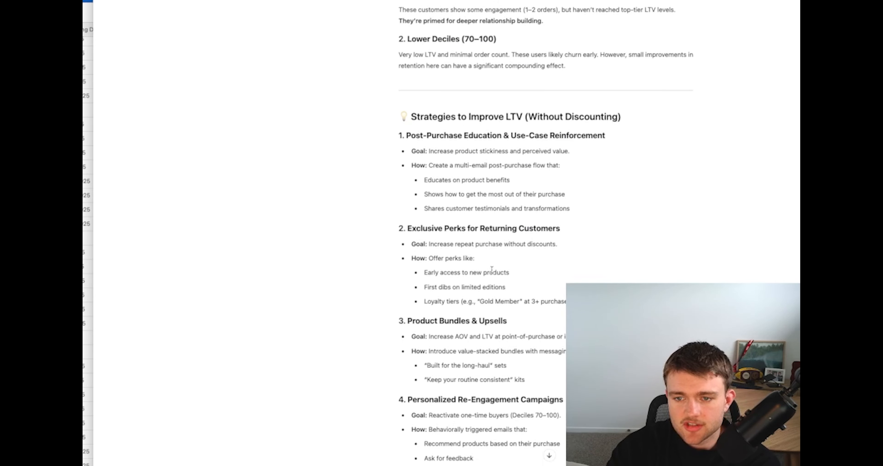
scroll(424, 190, "down", 1)
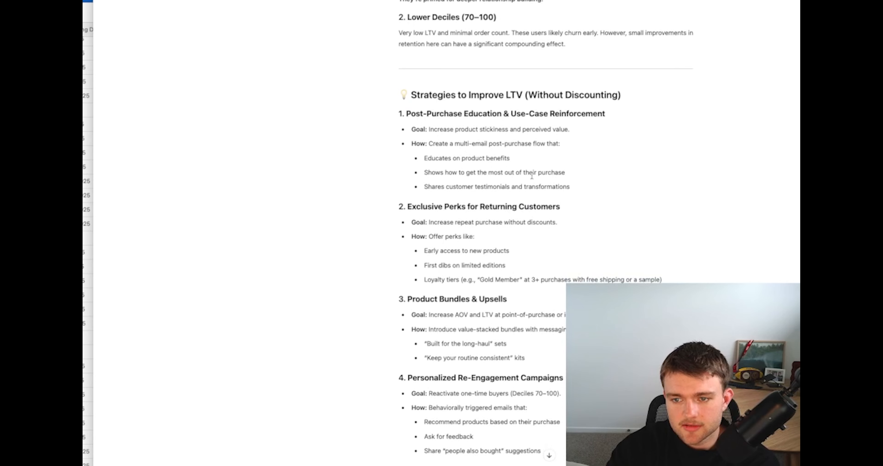
left_click_drag(578, 188, 358, 102)
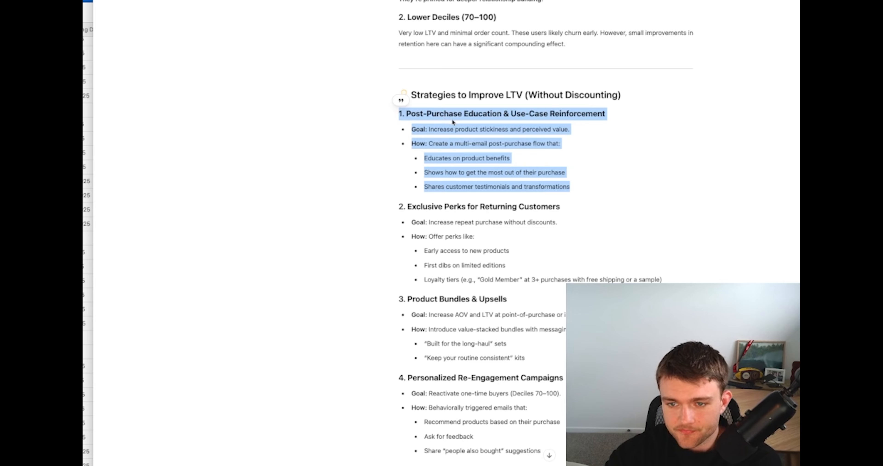
triple_click(475, 129)
left_click(475, 129)
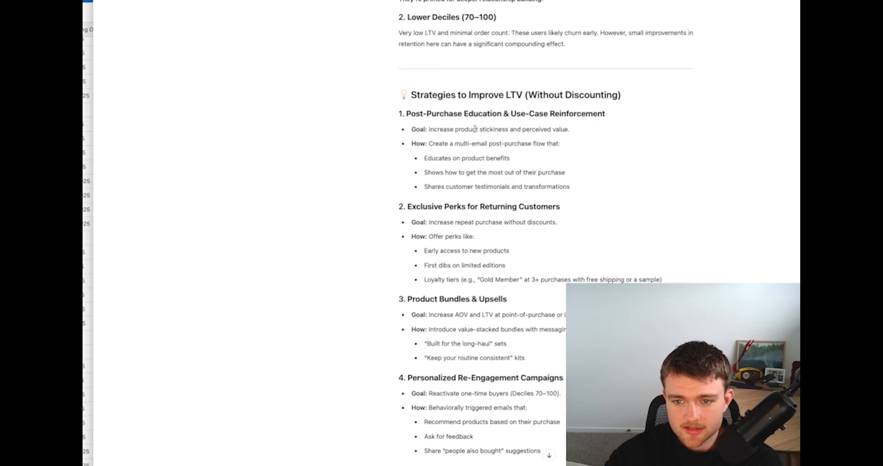
left_click_drag(452, 147, 526, 153)
left_click(413, 133)
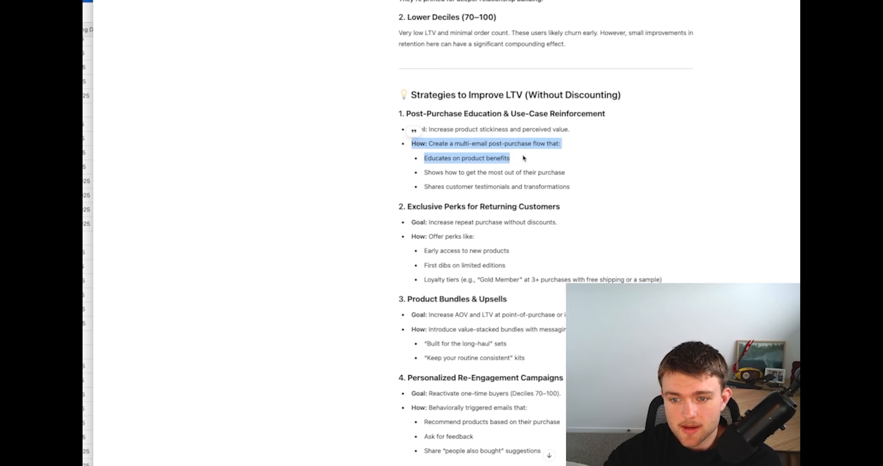
left_click_drag(582, 189, 417, 160)
triple_click(469, 171)
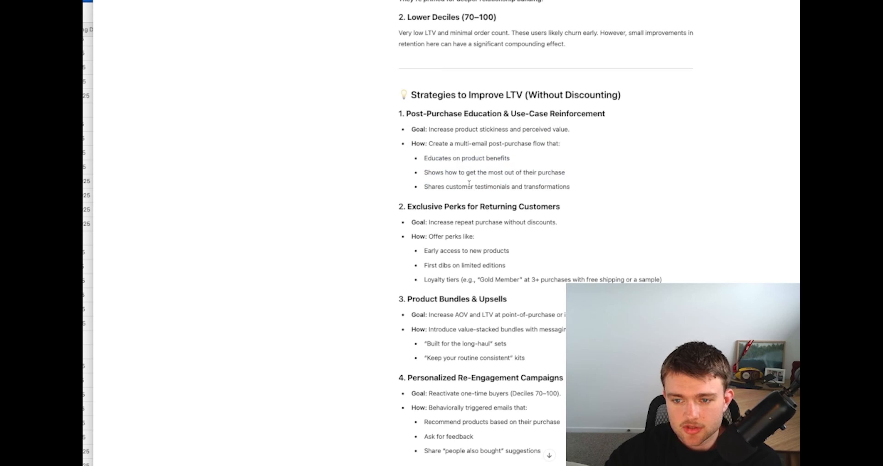
triple_click(469, 184)
double_click(470, 184)
triple_click(470, 185)
left_click(492, 156)
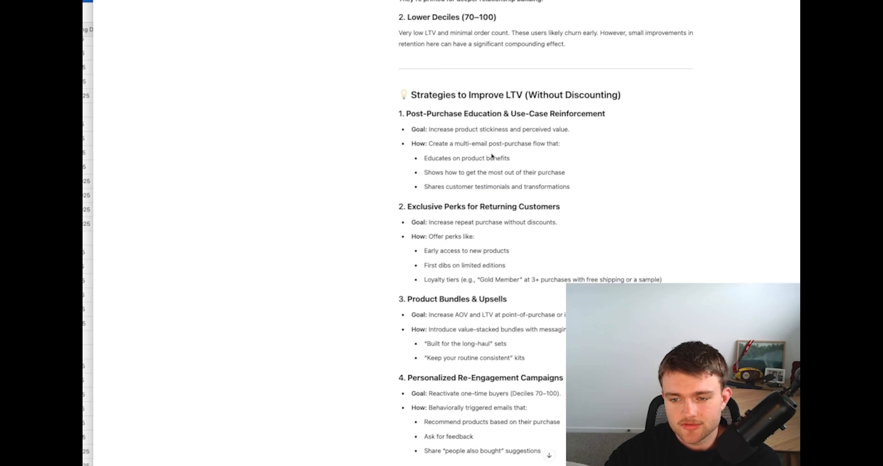
Switch to the spreadsheet and examine the pivot table rows for deciles 50–100, focusing on deciles 80–100
scroll(459, 134, "up", 12)
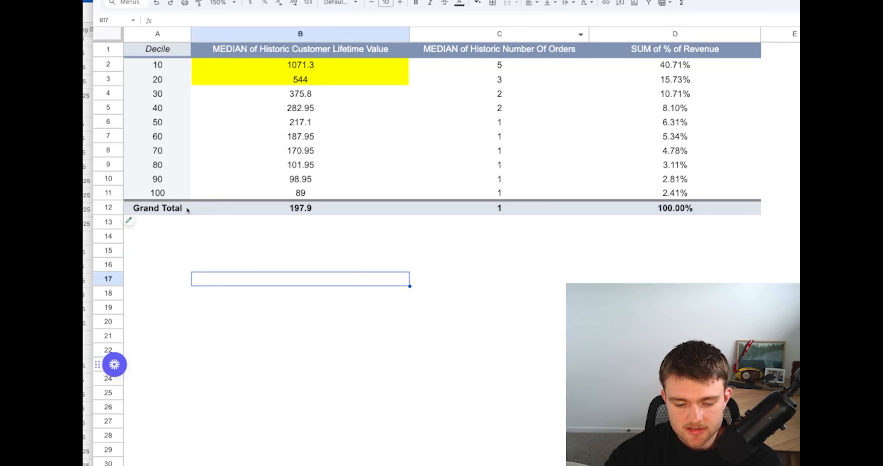
left_click_drag(167, 195, 674, 127)
left_click(488, 150)
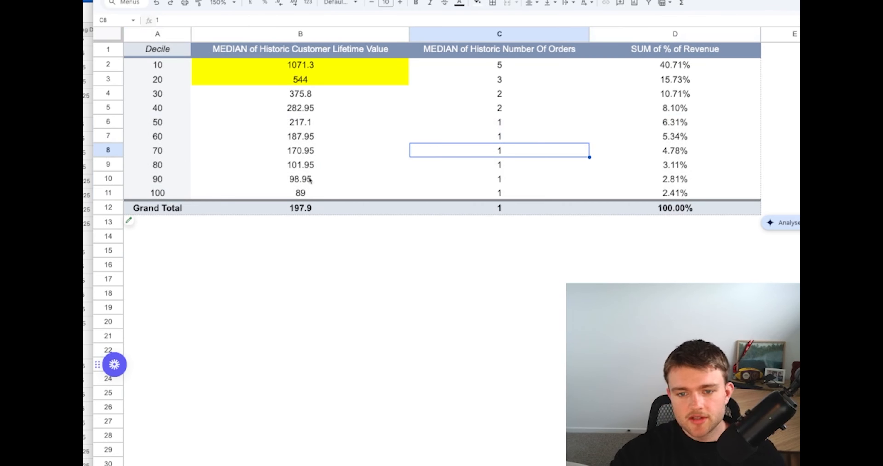
left_click_drag(173, 169, 661, 196)
left_click(356, 196)
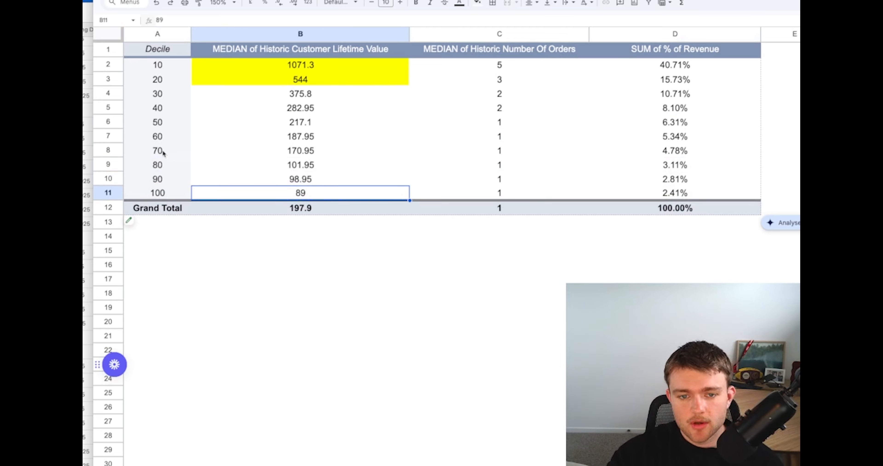
left_click_drag(164, 153, 139, 162)
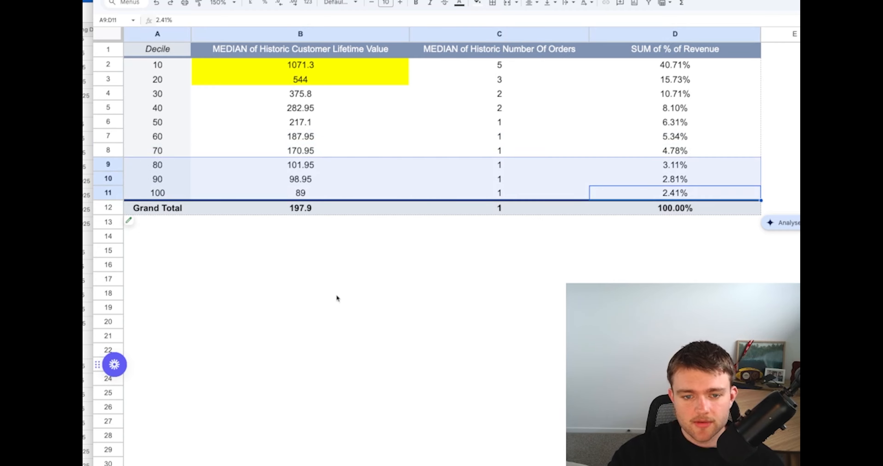
left_click(353, 309)
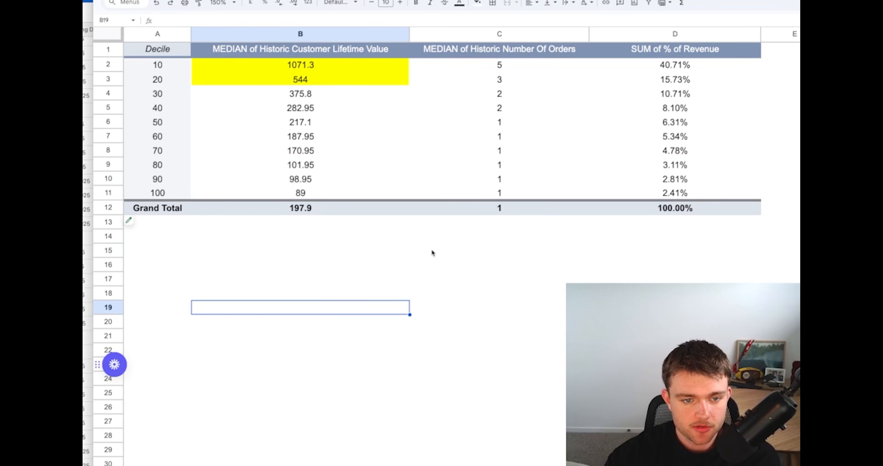
left_click(428, 240)
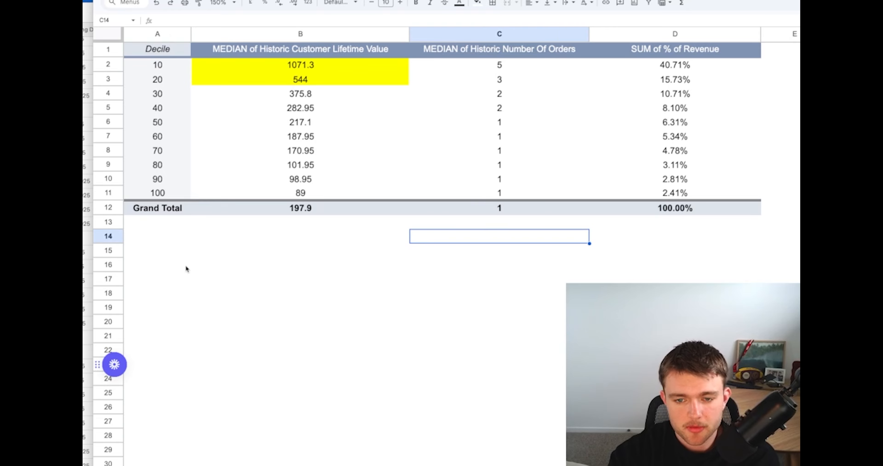
left_click(172, 254)
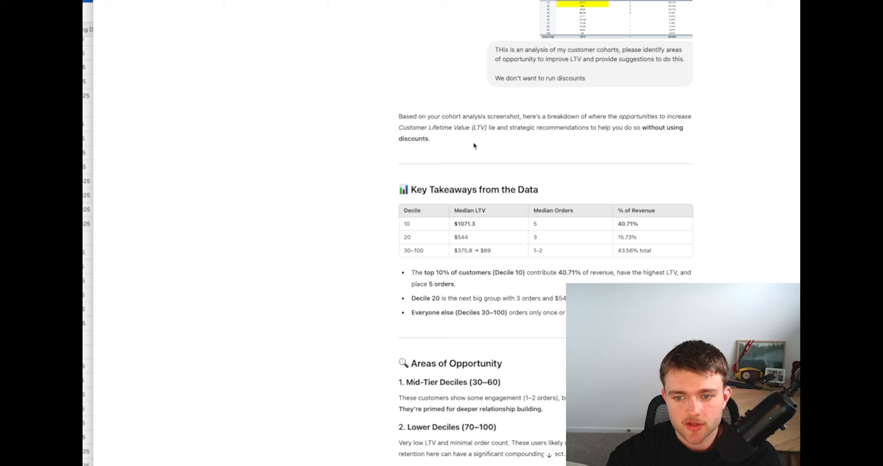
Return to ChatGPT and read strategy 2, Exclusive Perks for Returning Customers, including the early access, limited editions and loyalty tier perks
scroll(475, 144, "down", 10)
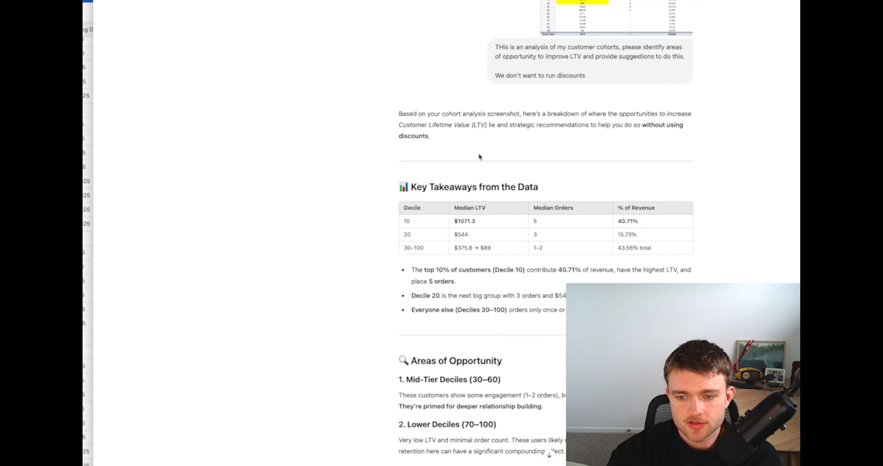
scroll(512, 209, "down", 1)
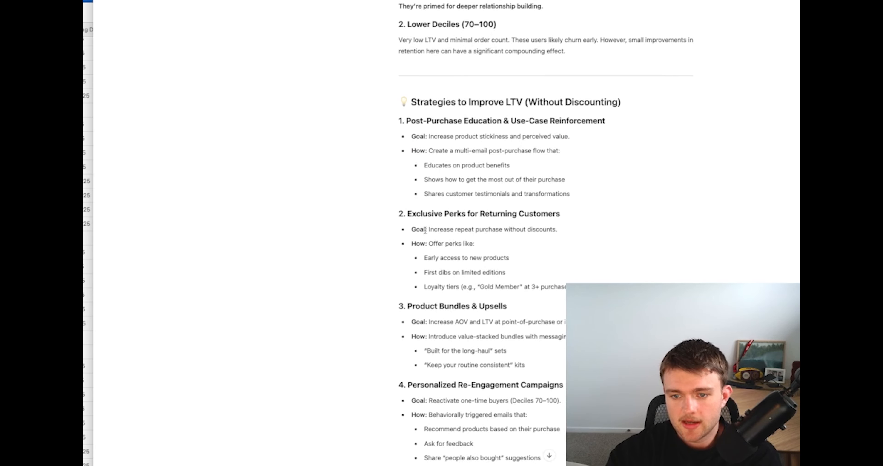
left_click_drag(393, 210, 604, 287)
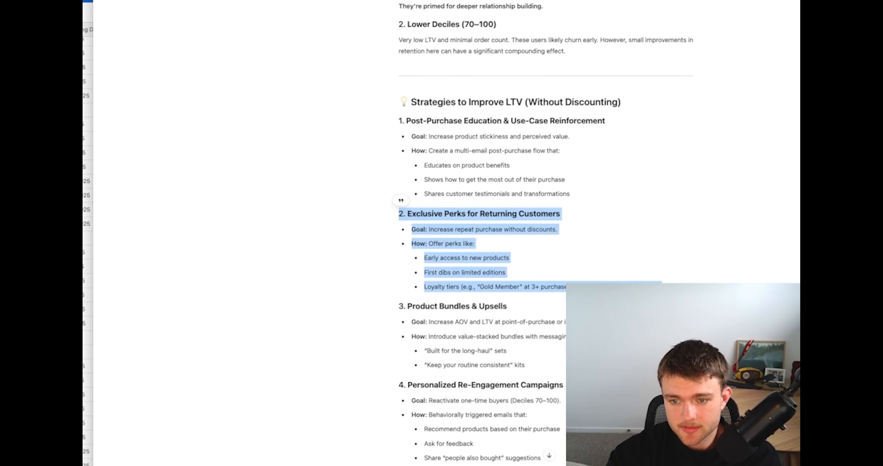
left_click(400, 197)
left_click_drag(661, 286, 395, 222)
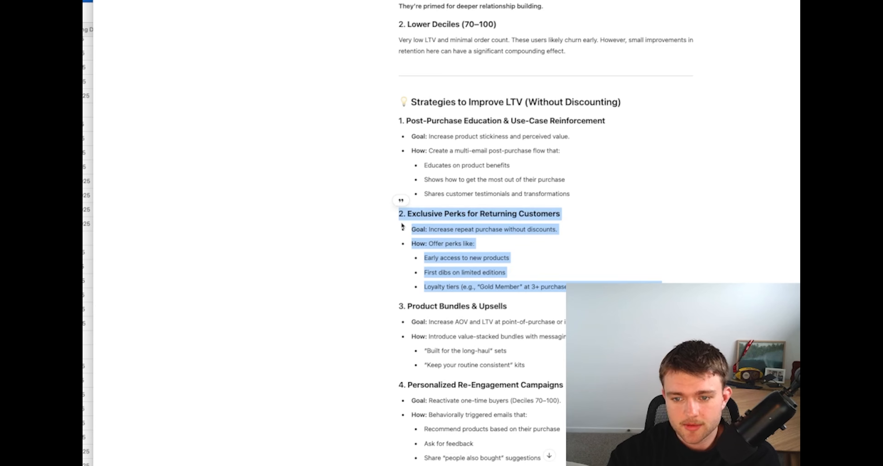
left_click(452, 244)
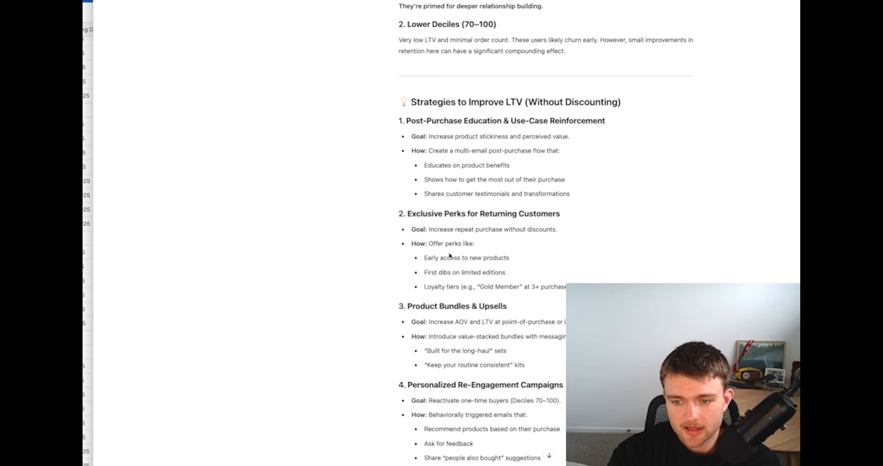
double_click(447, 256)
triple_click(447, 256)
triple_click(455, 271)
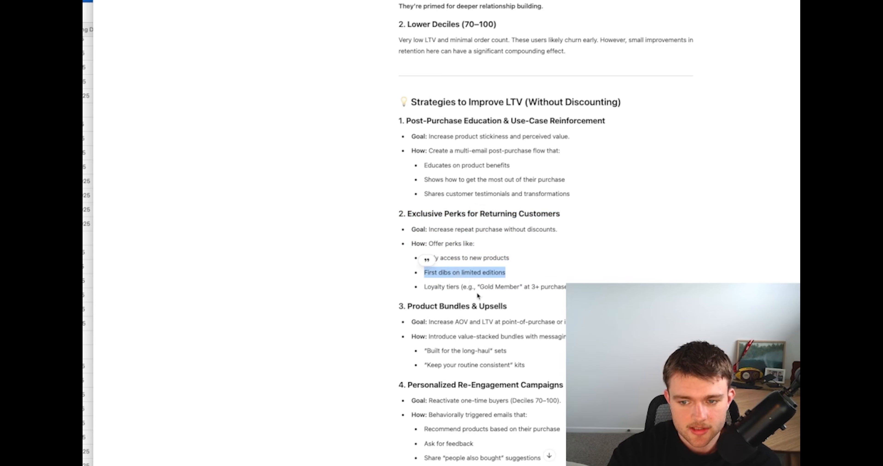
triple_click(469, 287)
left_click(470, 287)
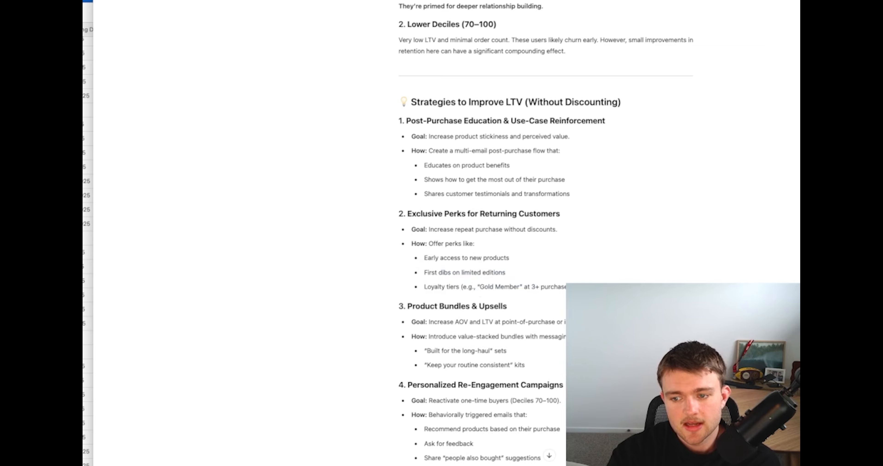
left_click_drag(480, 295, 377, 211)
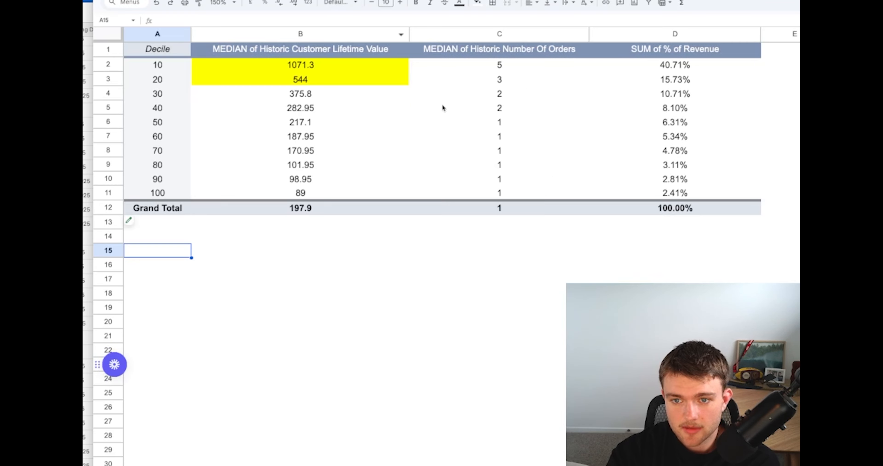
Switch to the spreadsheet and fill the pivot table rows for deciles 30 and 40 with light red
left_click(426, 111)
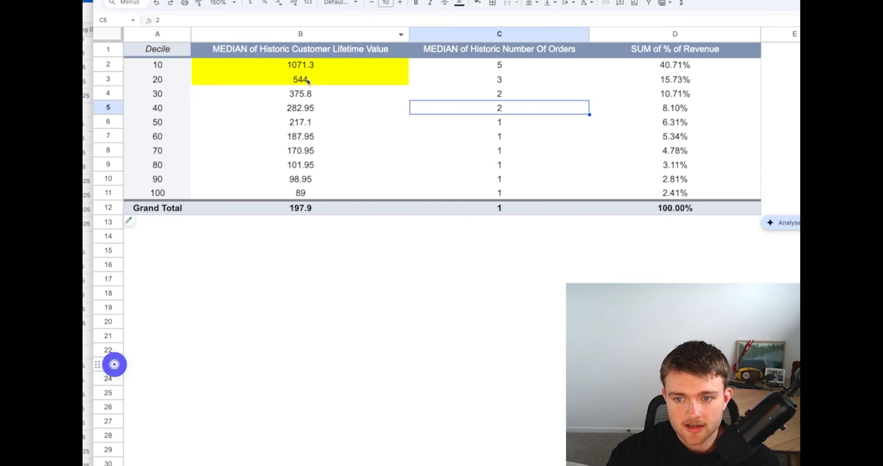
left_click_drag(159, 92, 704, 112)
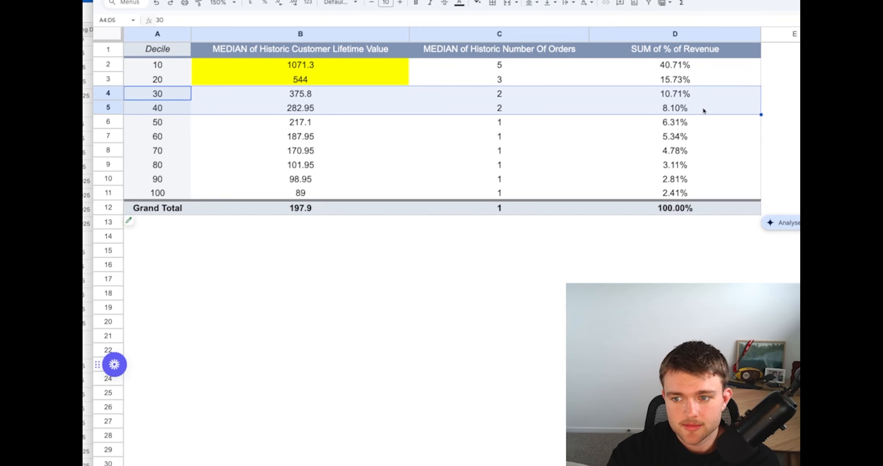
left_click(478, 2)
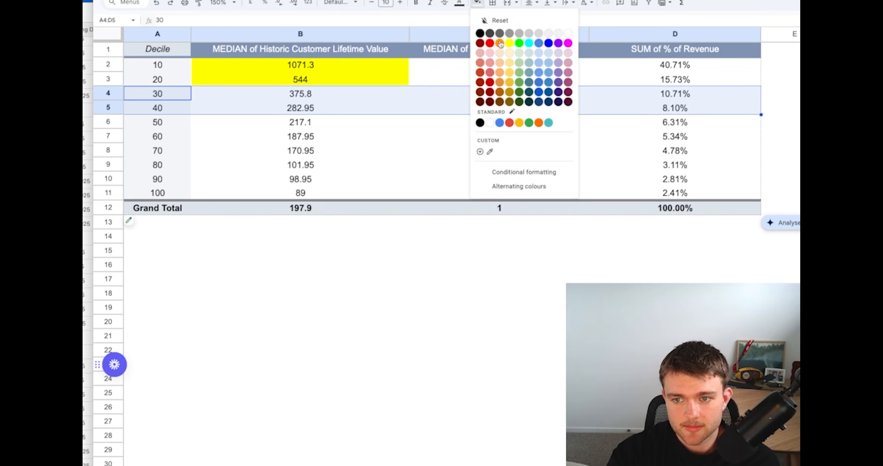
left_click(489, 62)
left_click(402, 152)
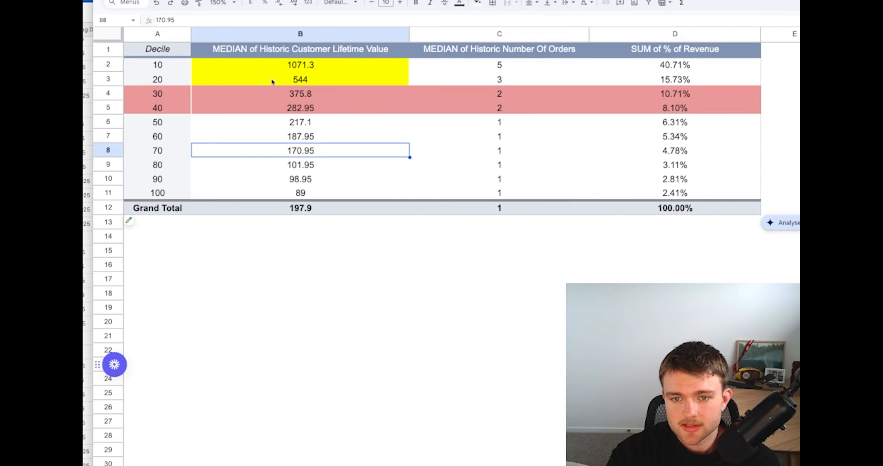
Fill the decile 20 row of the pivot table with pale yellow and the decile 10 row with pale green
left_click_drag(167, 76, 648, 86)
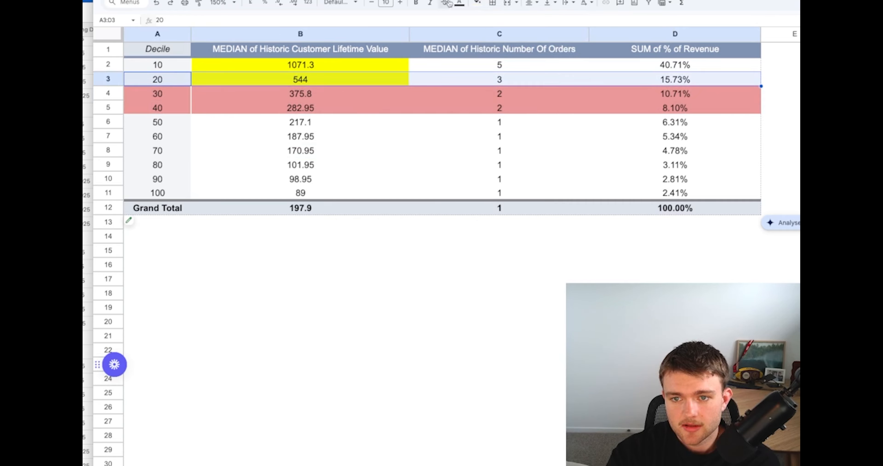
left_click(478, 3)
left_click(509, 53)
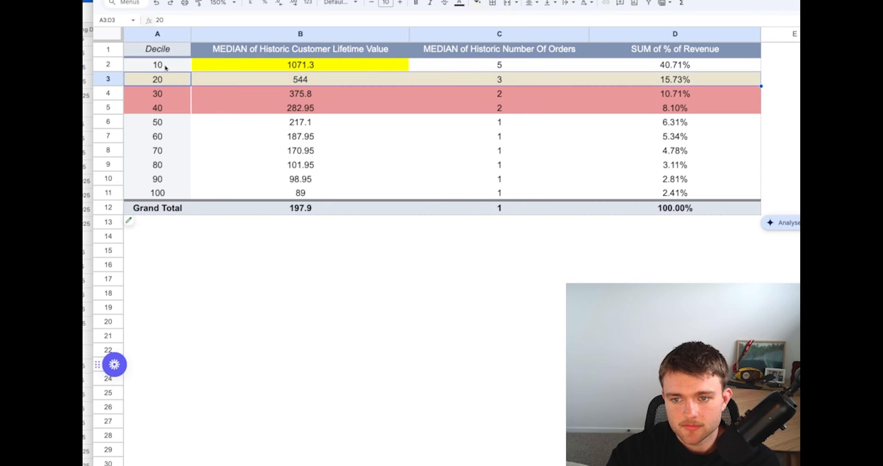
left_click_drag(165, 65, 630, 70)
left_click(478, 3)
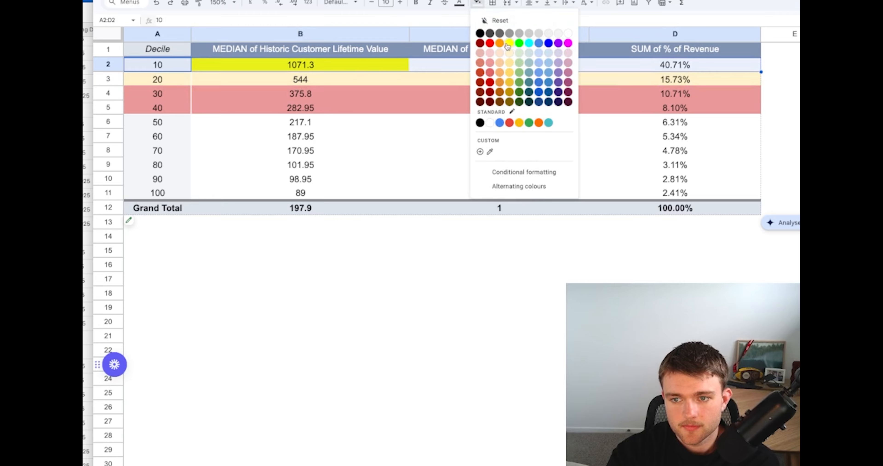
left_click(519, 52)
left_click(300, 151)
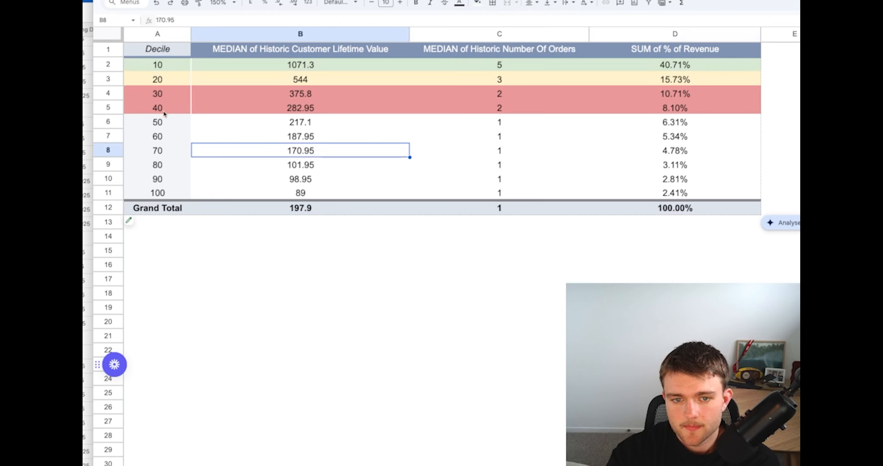
Fill the pivot table rows for deciles 50 to 100 with a light red berry shade
left_click_drag(164, 120, 657, 192)
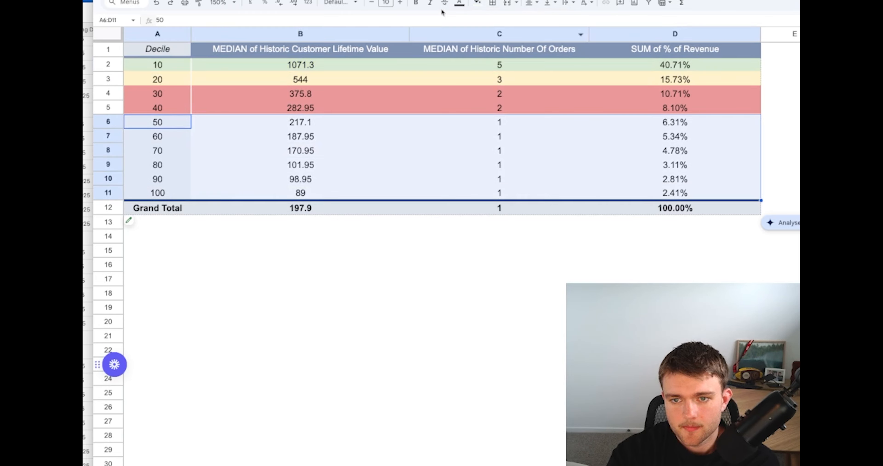
left_click(477, 3)
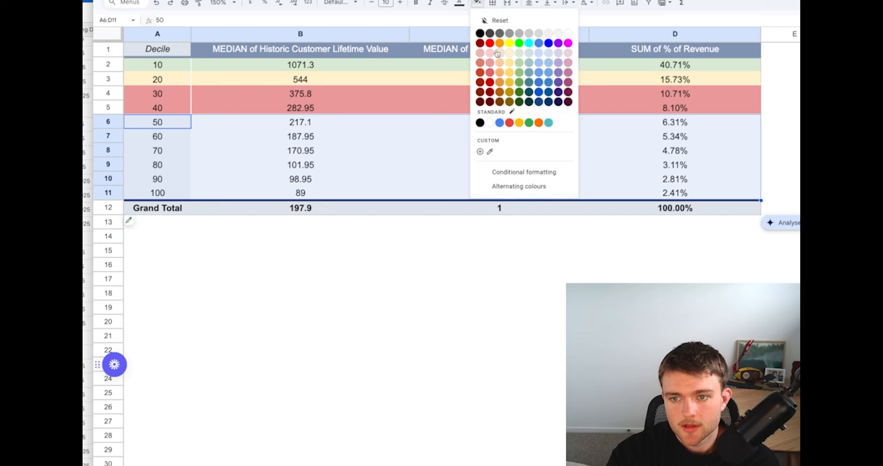
left_click(480, 53)
left_click(423, 259)
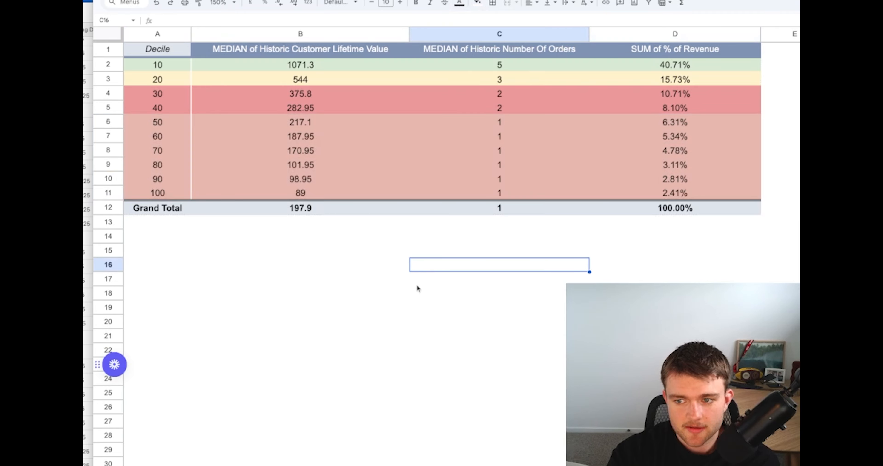
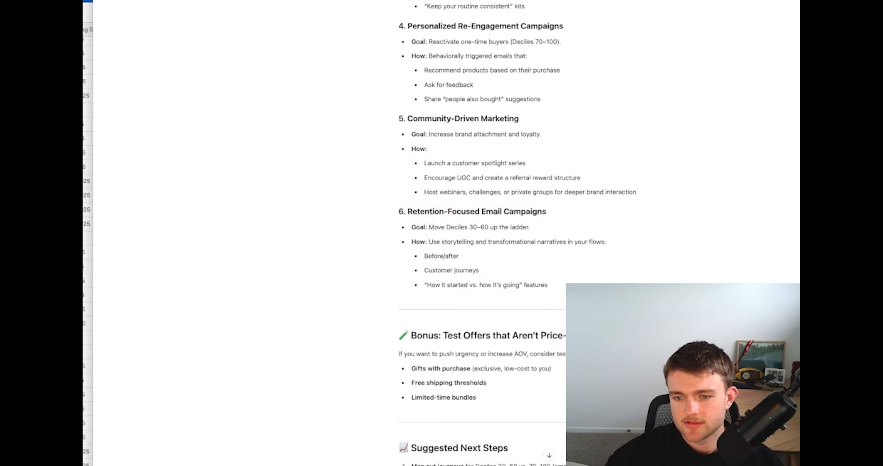
Read strategy 6, Retention-Focused Email Campaigns, including its goal and the storytelling ideas for the flows
scroll(430, 233, "down", 1)
scroll(429, 235, "down", 5)
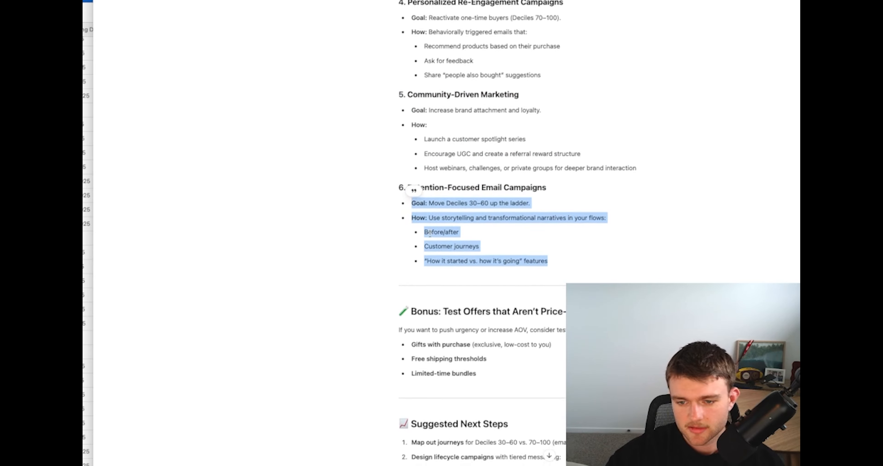
scroll(432, 233, "down", 3)
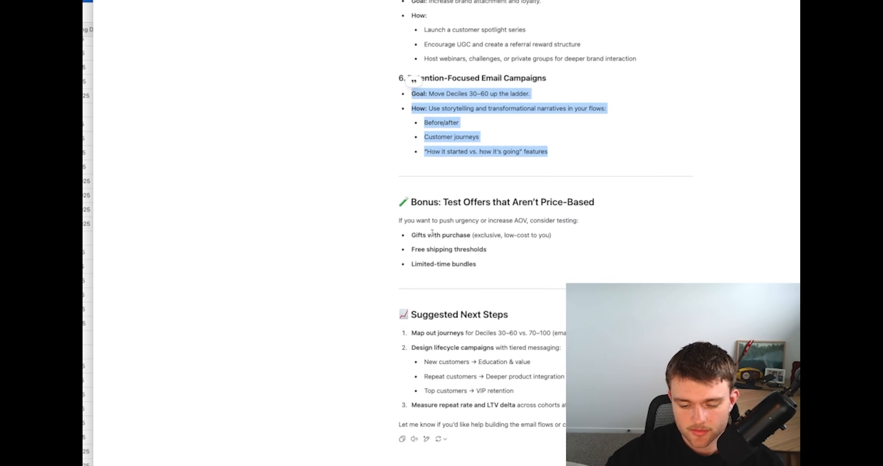
left_click(499, 250)
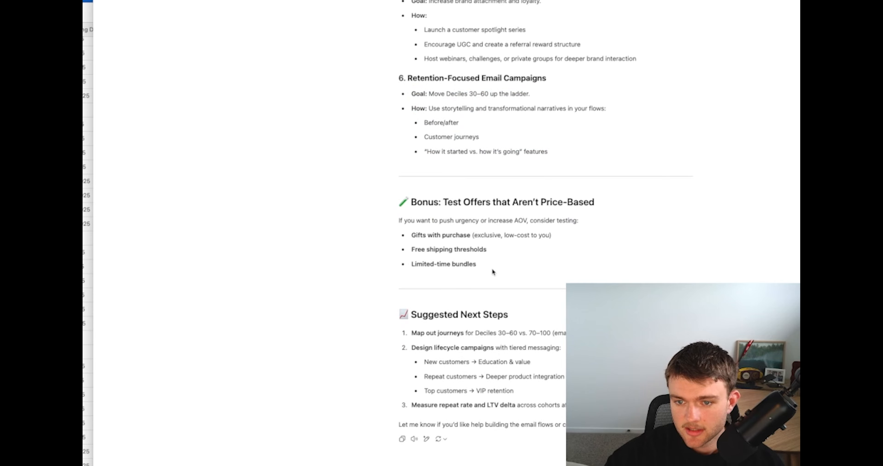
Review the Bonus section on non-price offers, covering gifts with purchase, free shipping thresholds and limited-time bundles
left_click_drag(492, 268, 380, 206)
left_click(397, 219)
left_click_drag(412, 236, 552, 239)
left_click(456, 247)
triple_click(453, 247)
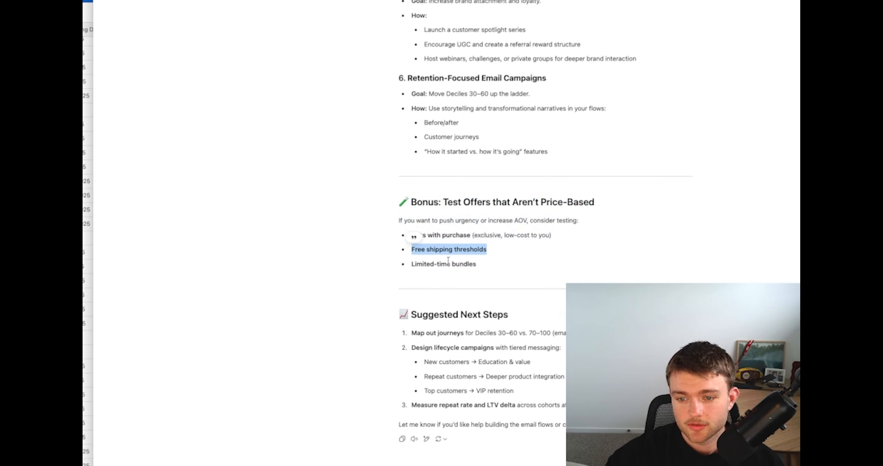
triple_click(449, 263)
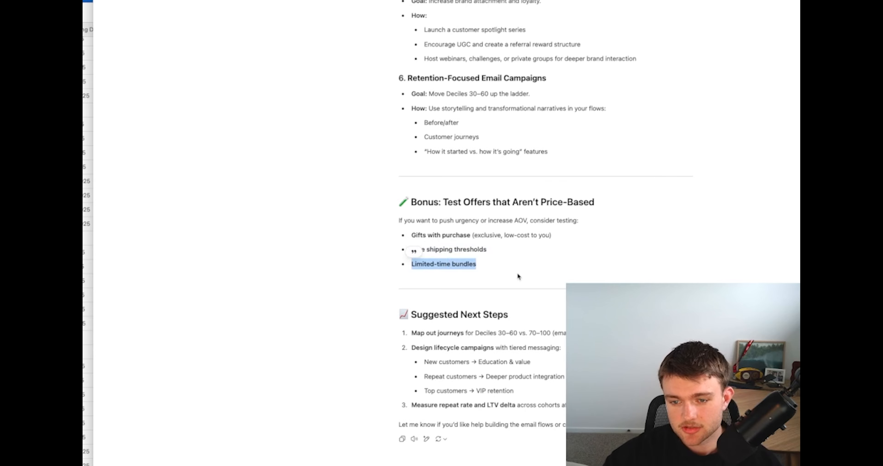
left_click(498, 268)
left_click_drag(499, 268, 385, 188)
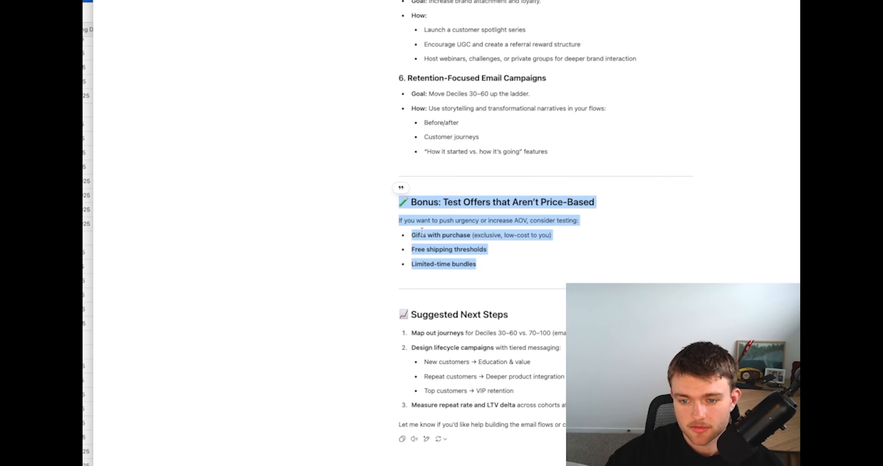
double_click(431, 246)
Switch to the spreadsheet and examine the pivot table rows for deciles 50 to 100, including their median lifetime values
key("super+Tab")
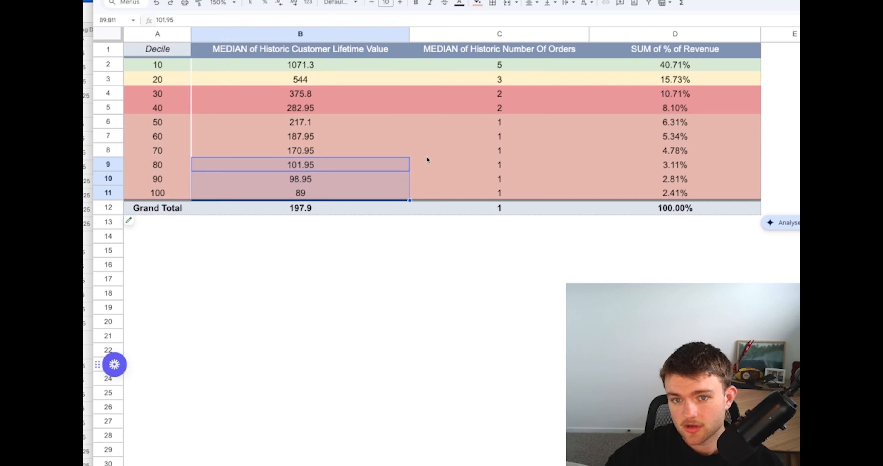
left_click(433, 265)
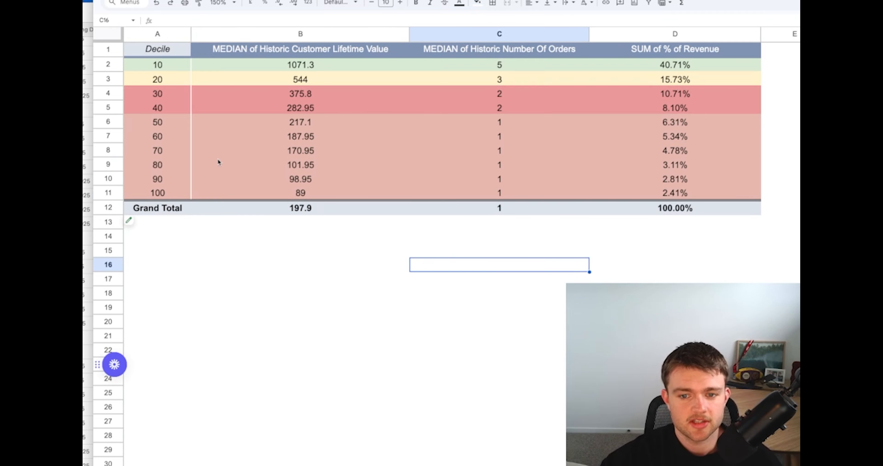
left_click(227, 161)
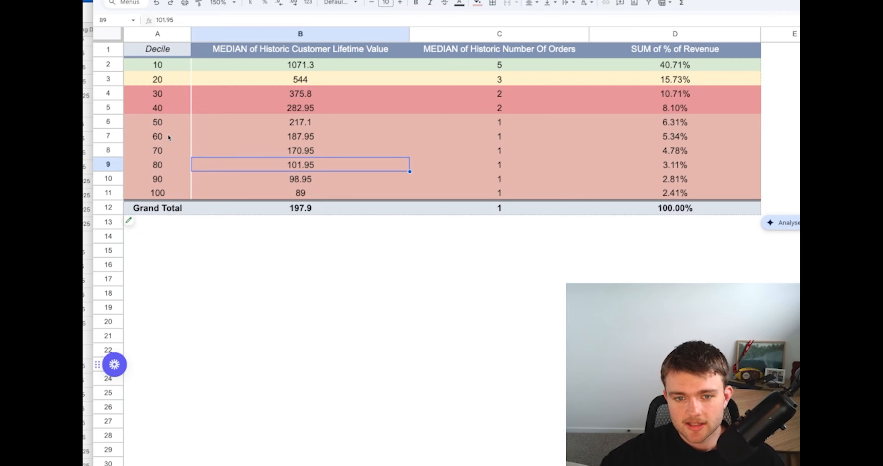
left_click_drag(171, 137, 672, 193)
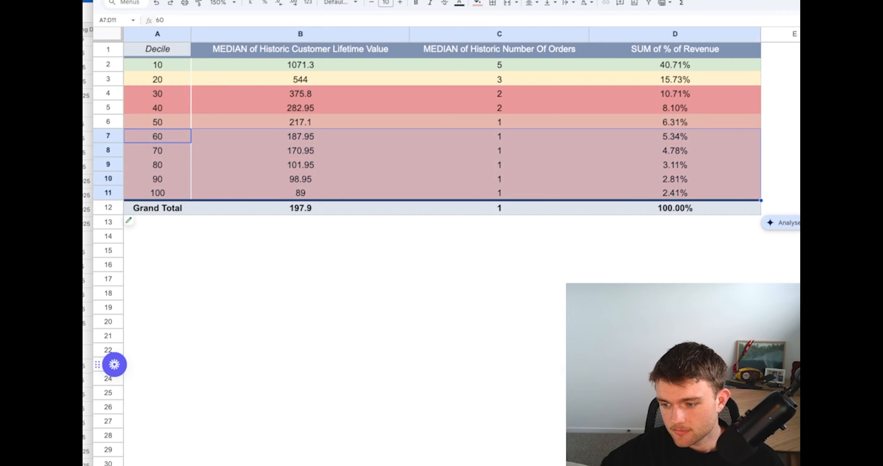
left_click(651, 307)
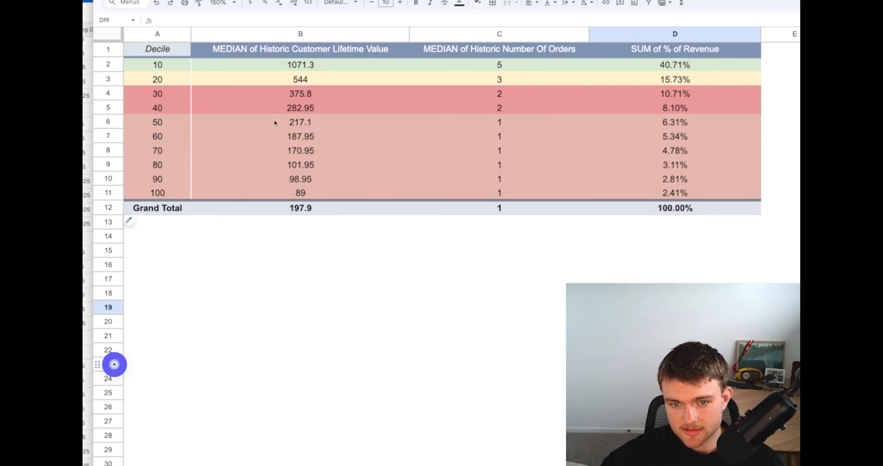
left_click_drag(158, 122, 694, 197)
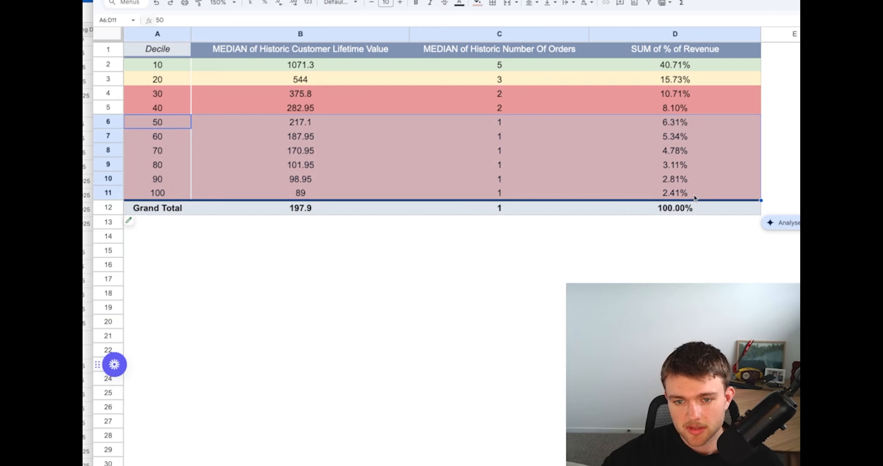
left_click_drag(316, 134, 318, 195)
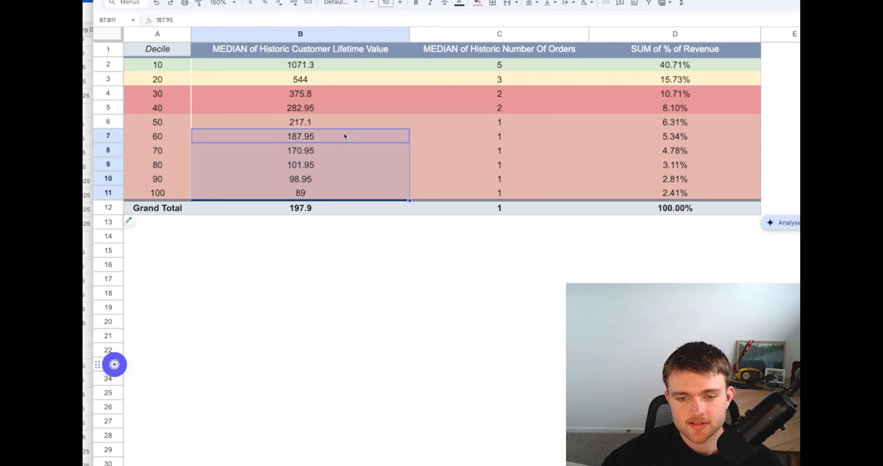
left_click(310, 122)
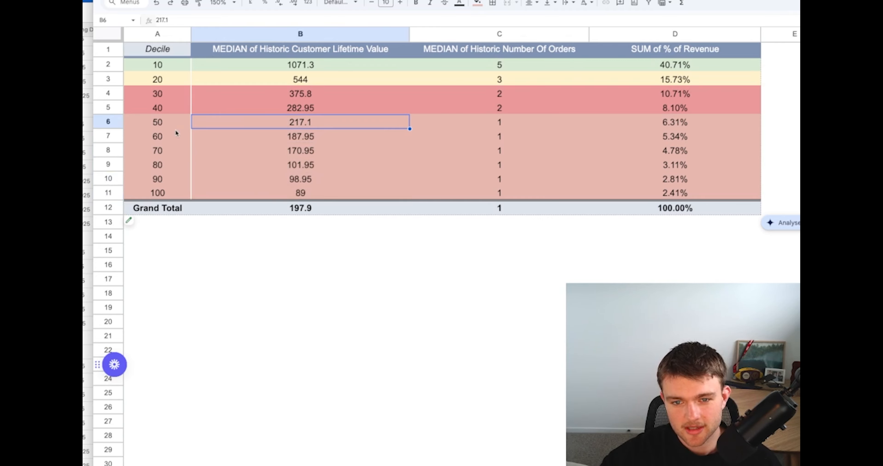
left_click_drag(173, 123, 605, 120)
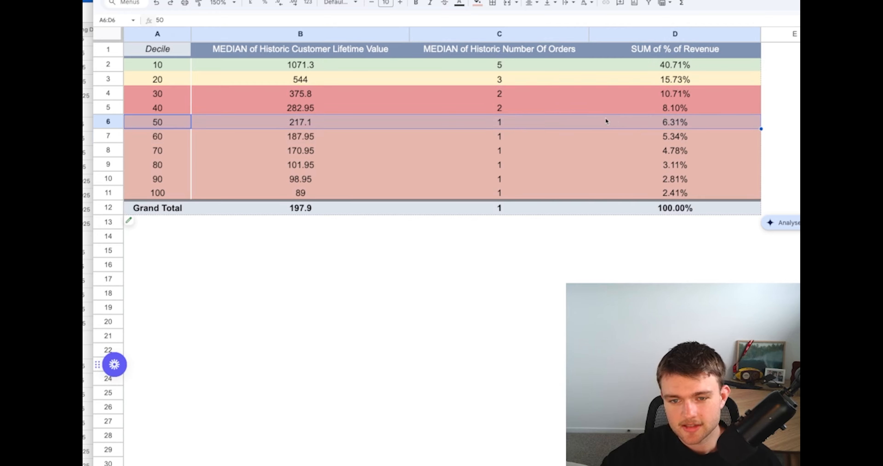
left_click_drag(305, 125, 308, 191)
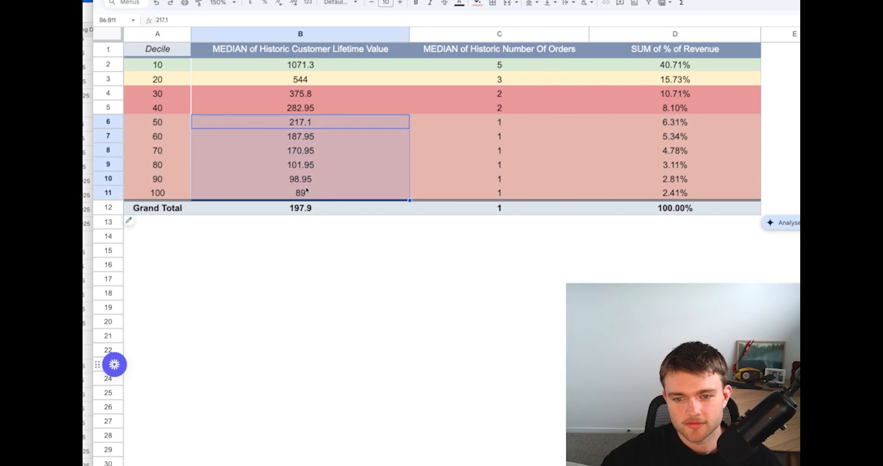
left_click(331, 237)
left_click_drag(134, 122, 685, 130)
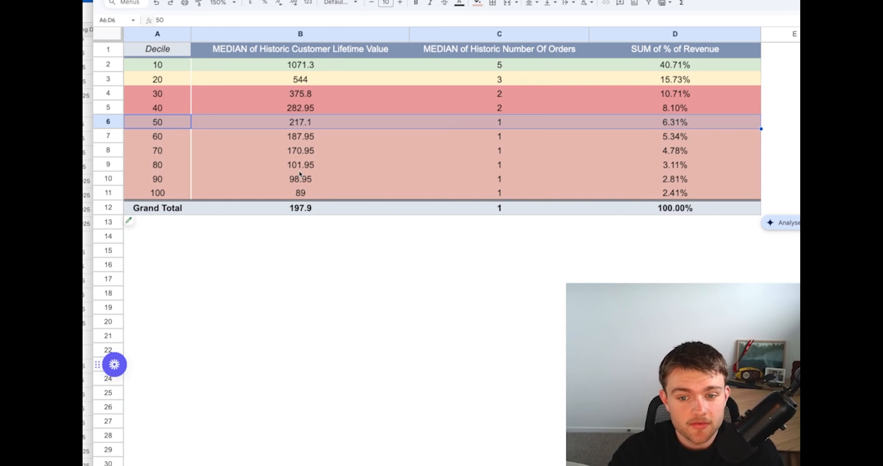
Compare the median customer lifetime values of deciles 50, 60 and 70 with the Grand Total median
left_click(290, 152)
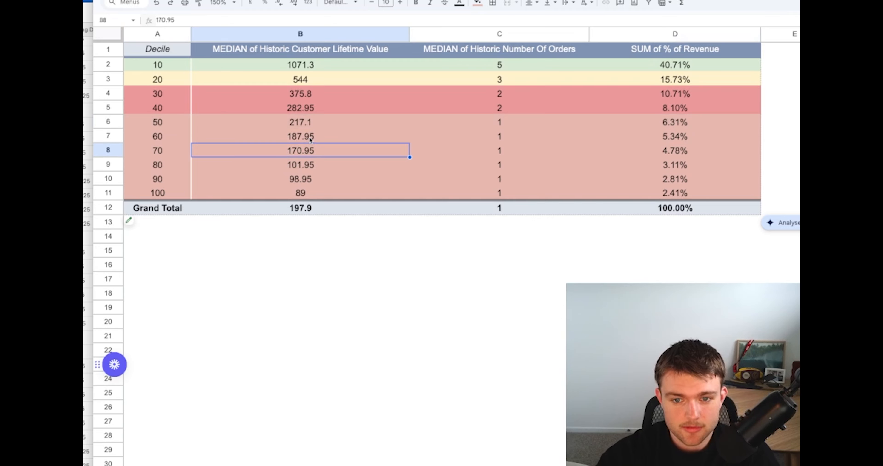
left_click_drag(310, 140, 307, 153)
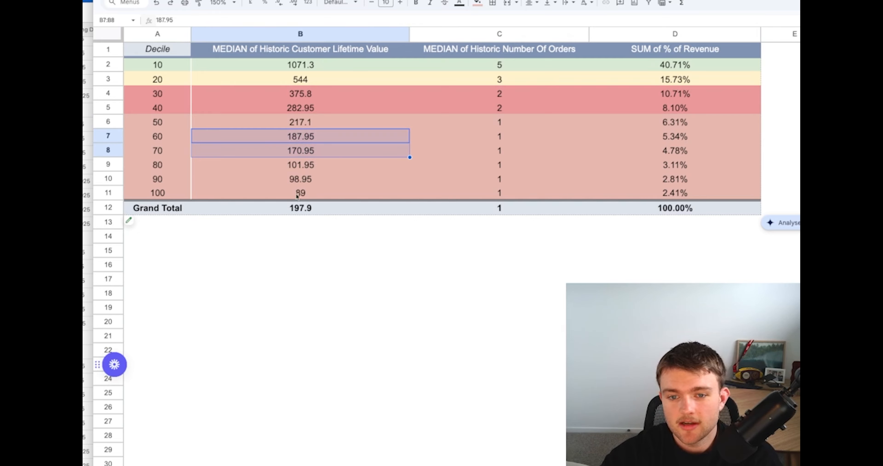
left_click(269, 239)
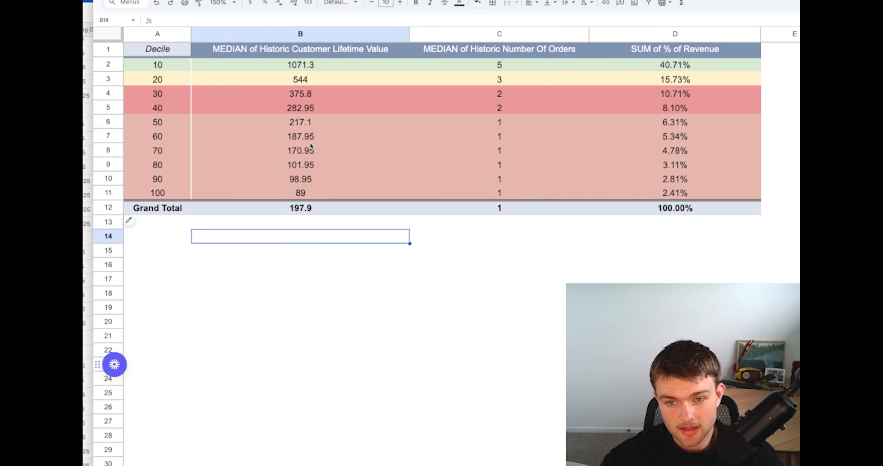
left_click(316, 121)
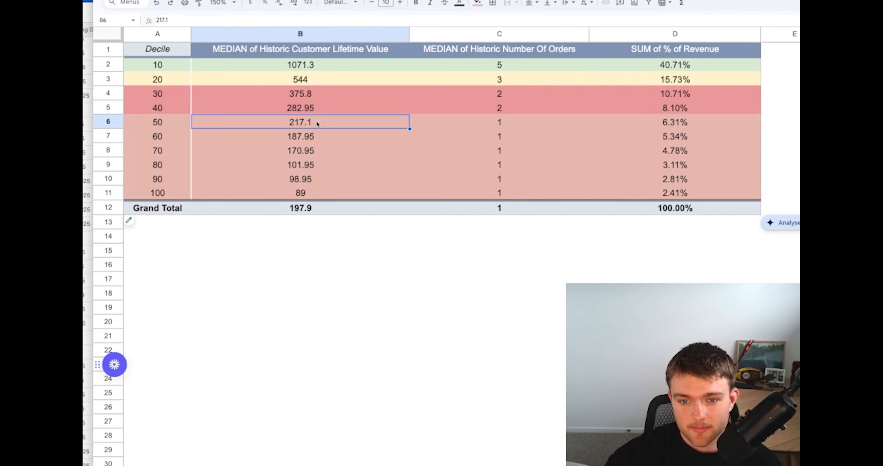
key("Down")
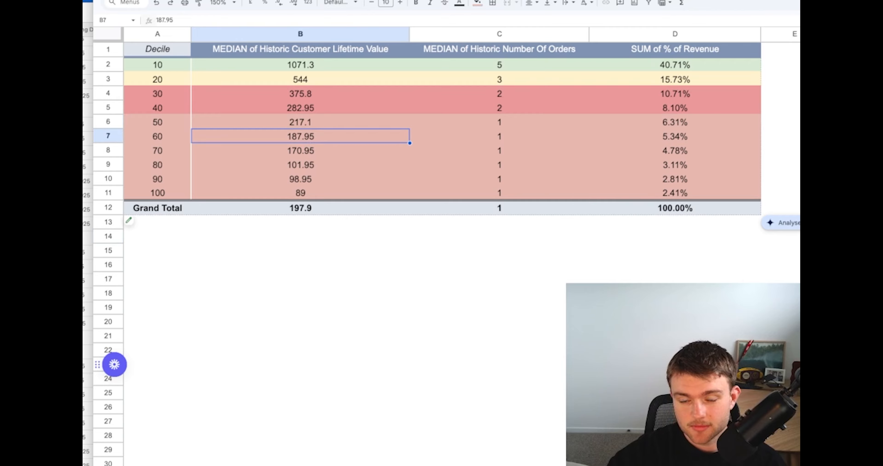
key("Up")
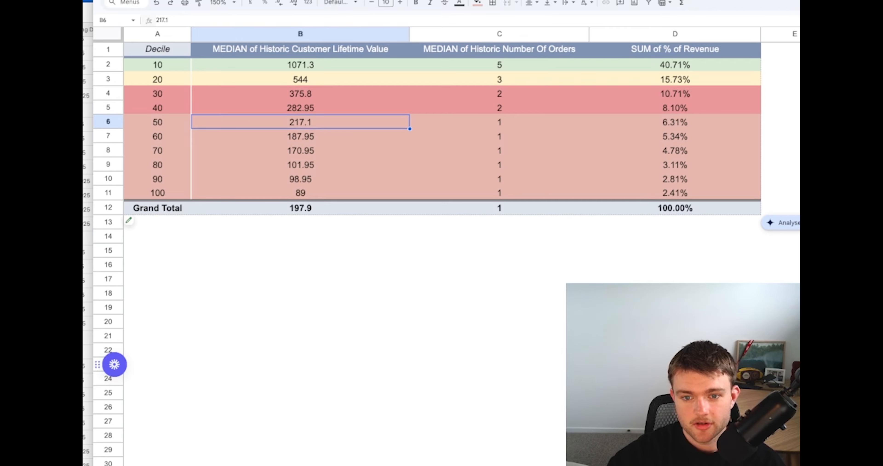
left_click(315, 140)
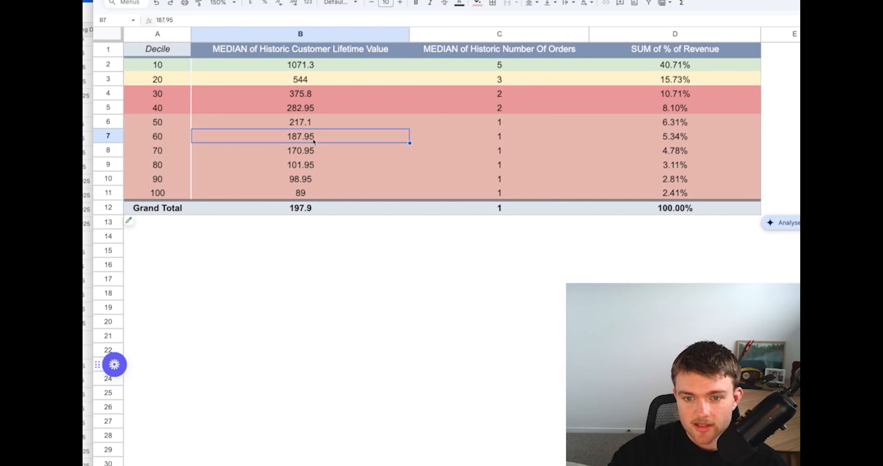
left_click(310, 151)
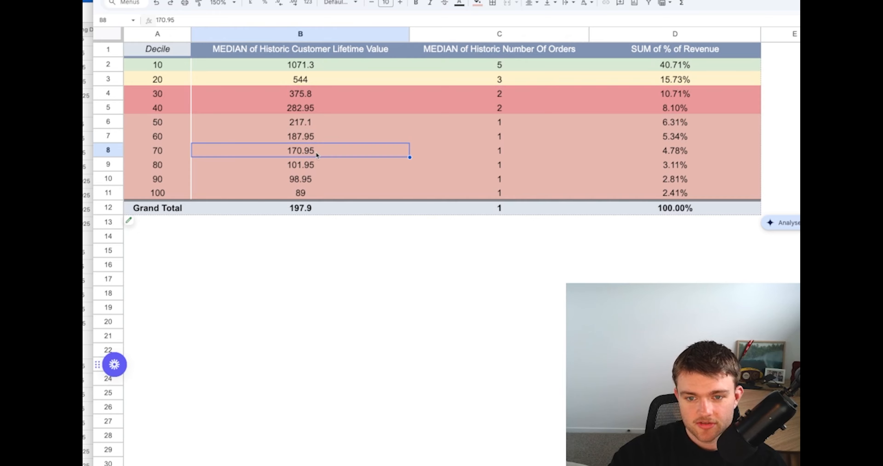
left_click(309, 210)
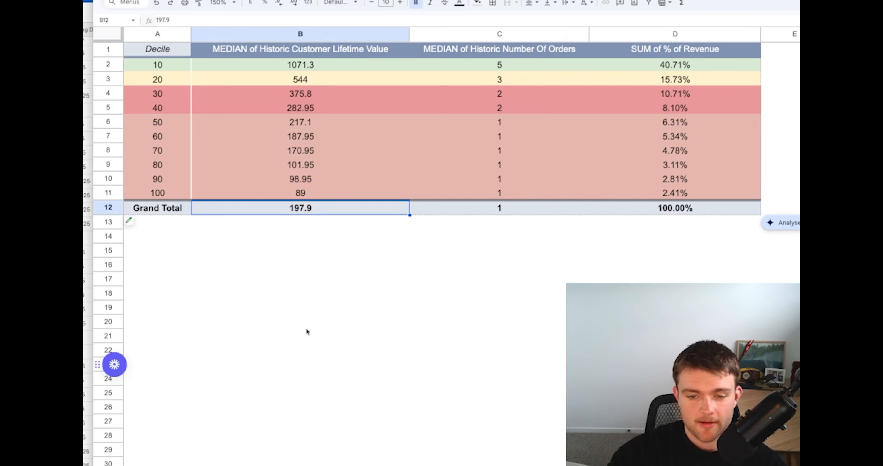
left_click(306, 327)
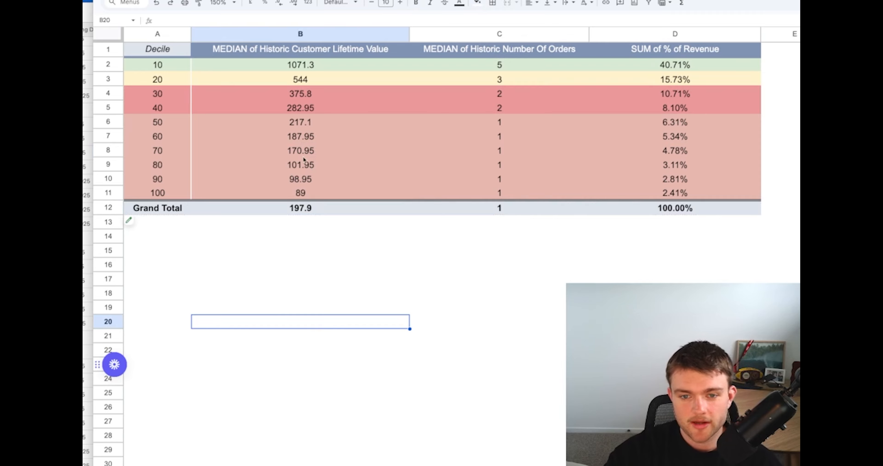
Examine the decile 60 and decile 70 rows together with their median historic customer lifetime values
left_click(302, 137)
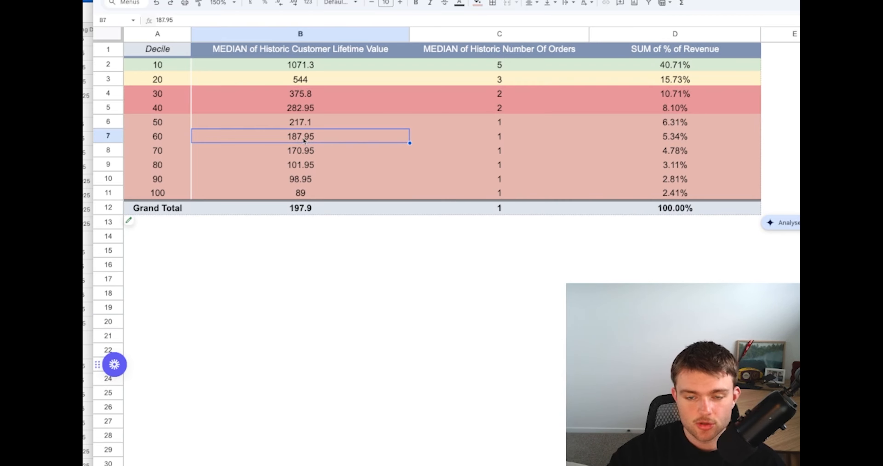
left_click(163, 137)
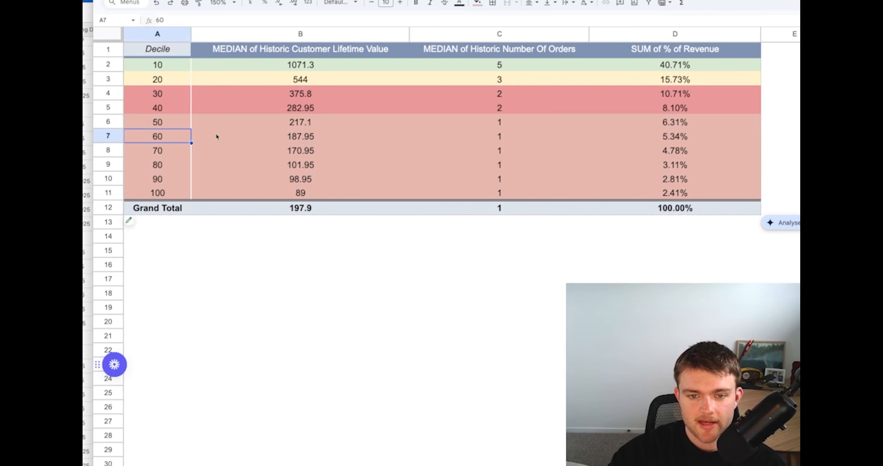
left_click(284, 126)
left_click(146, 140)
left_click_drag(144, 140, 305, 137)
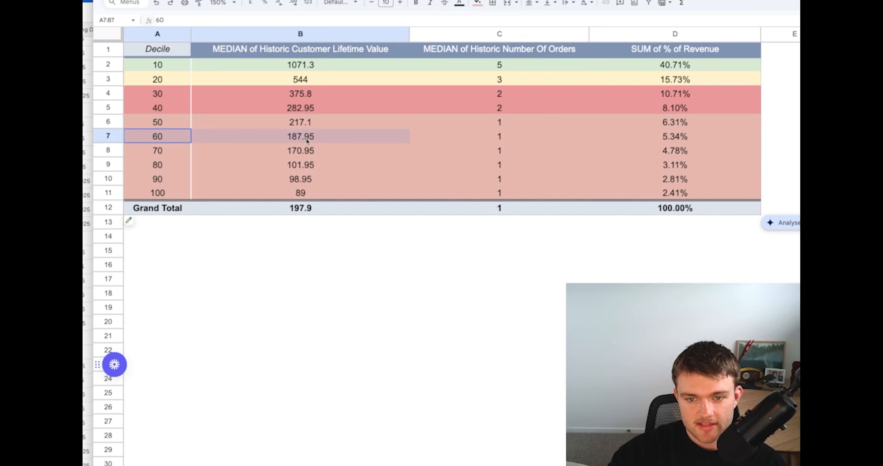
left_click(283, 153)
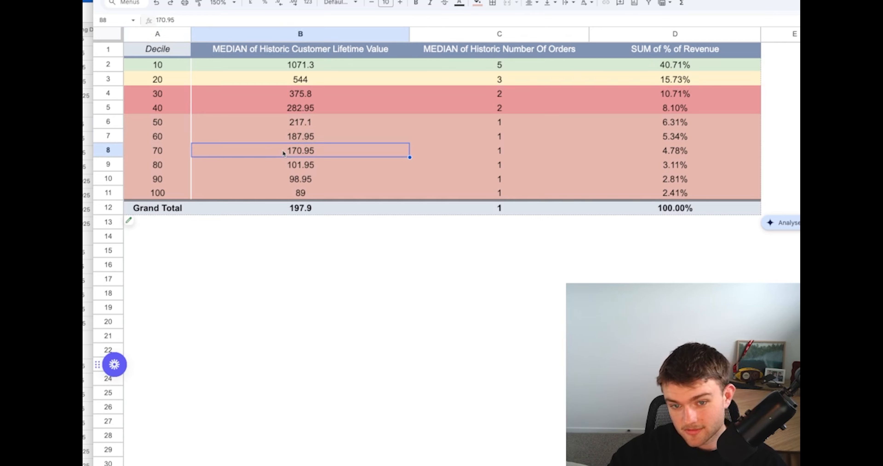
left_click_drag(155, 153, 344, 150)
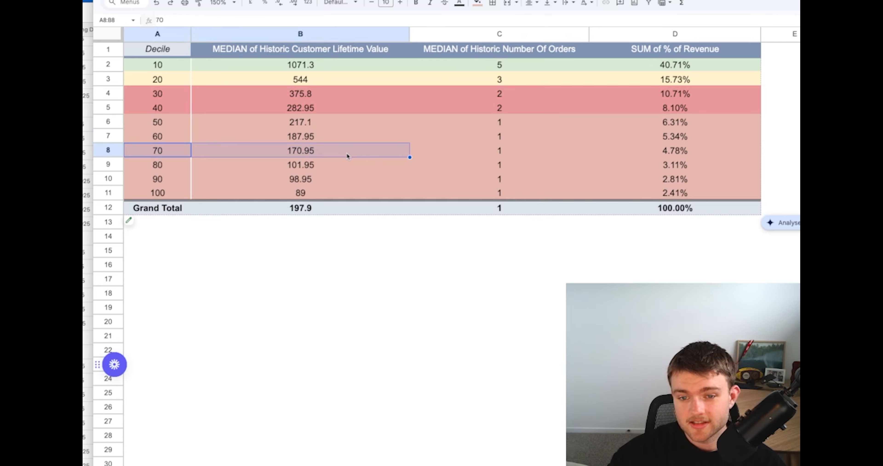
left_click(278, 353)
left_click_drag(150, 136, 284, 150)
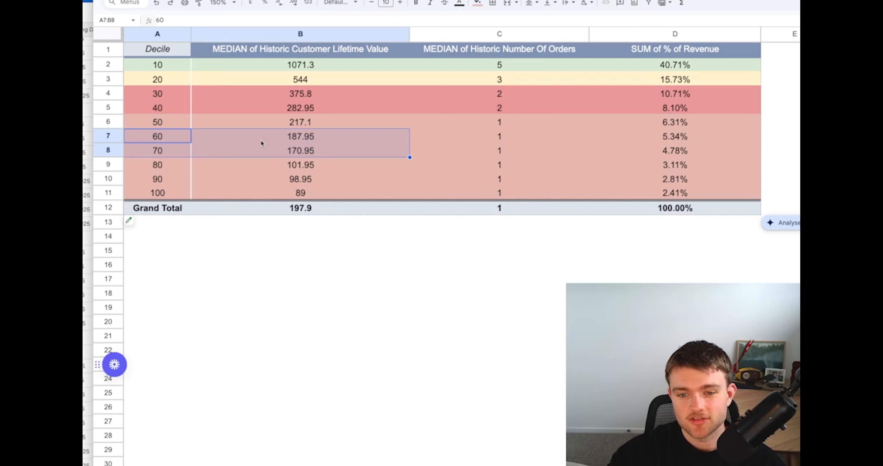
left_click(332, 151)
left_click_drag(332, 151, 174, 131)
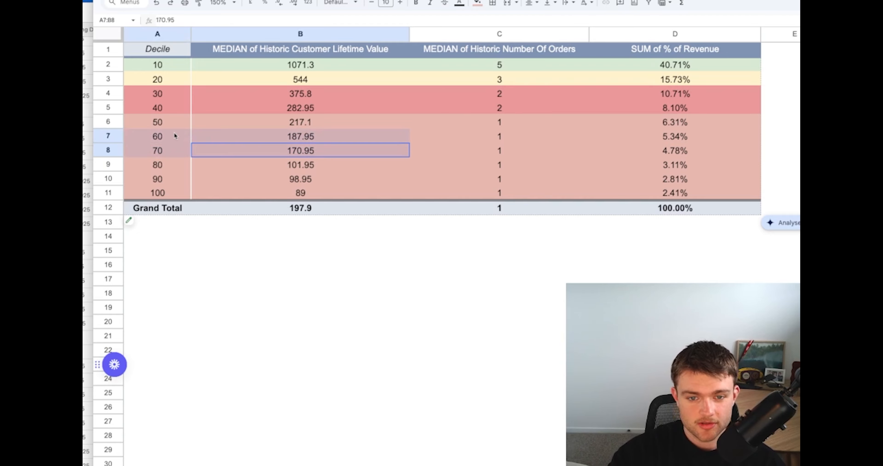
left_click(289, 250)
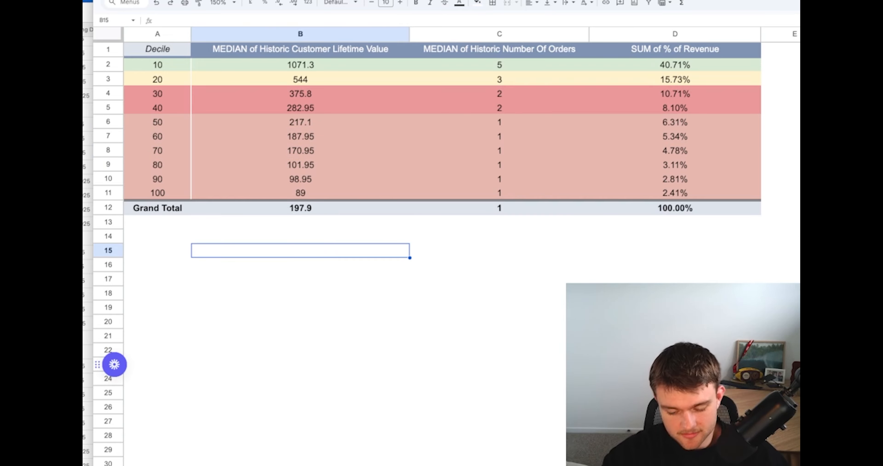
Calculate =80*13000 in cell B15 beneath the pivot table
type("=809*")
key("BackSpace")
key("BackSpace")
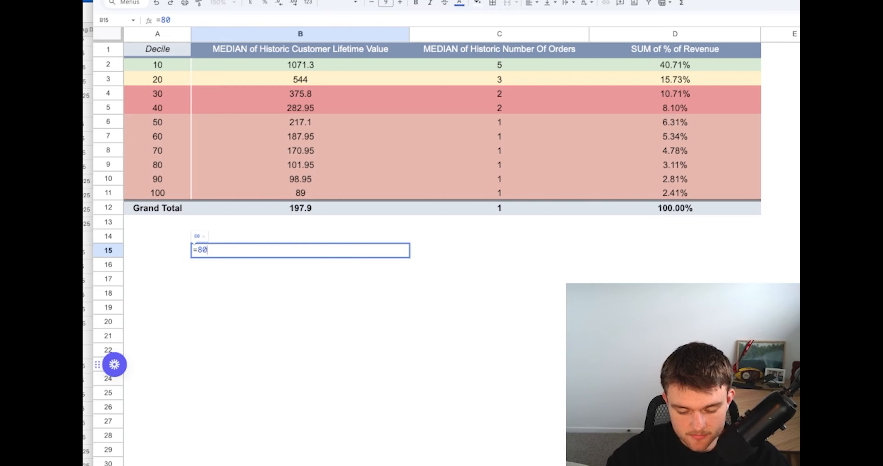
type("*13000")
key("Return")
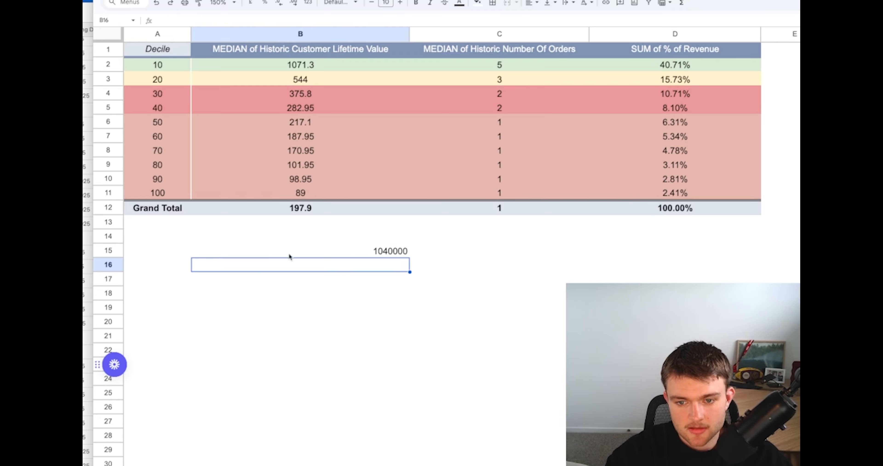
left_click(388, 254)
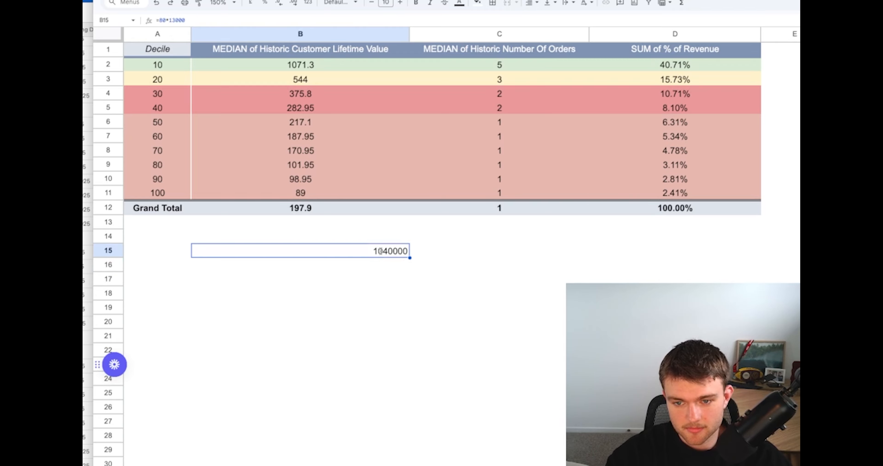
double_click(383, 253)
left_click(239, 290)
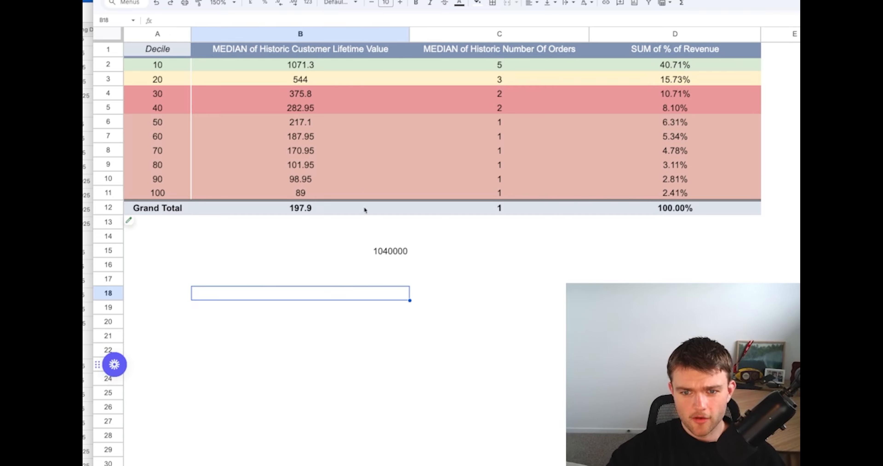
Correct the formula in cell B15 to =80*1300, and clear the cell once the product has been read
left_click(382, 254)
double_click(381, 253)
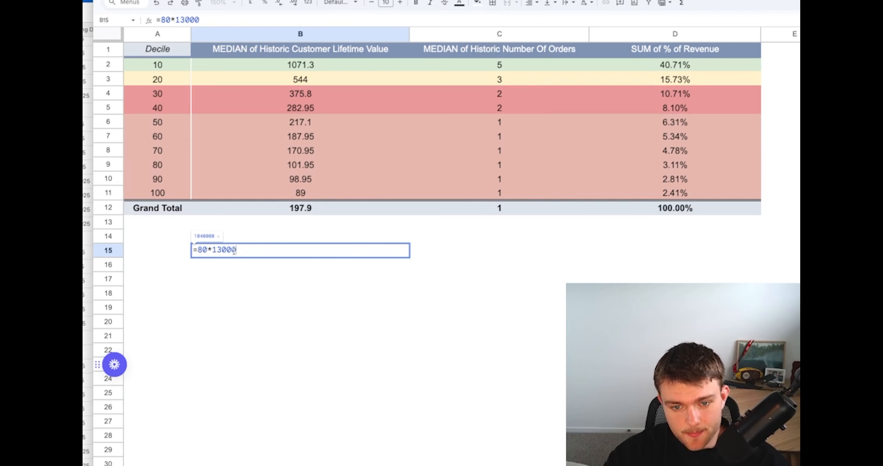
key("BackSpace")
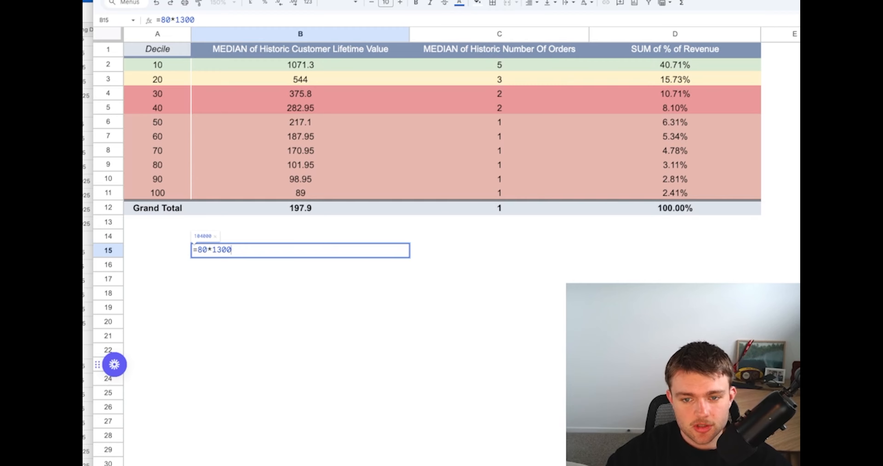
key("Return")
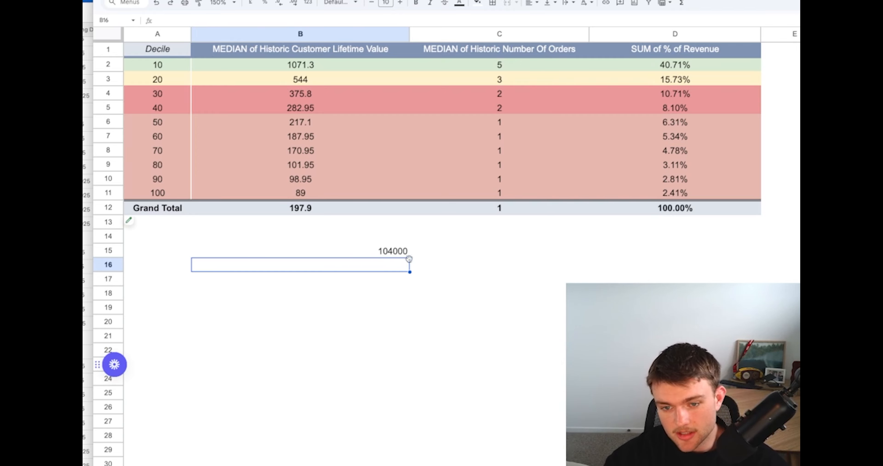
left_click(401, 256)
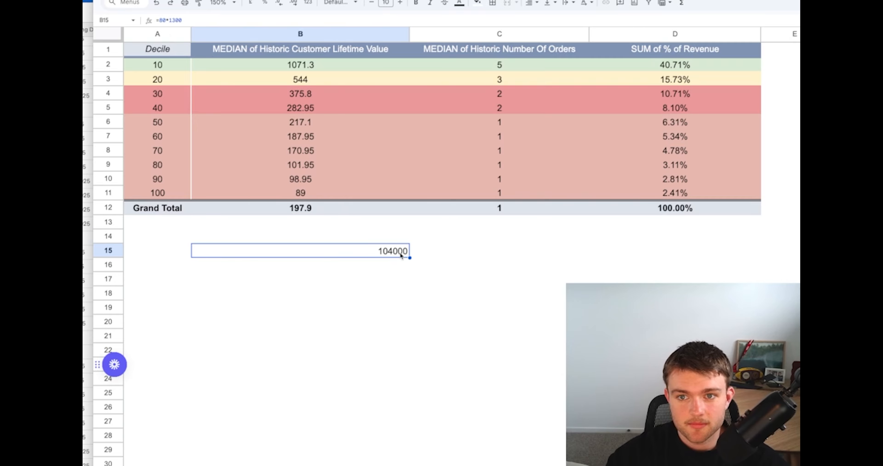
key("Delete")
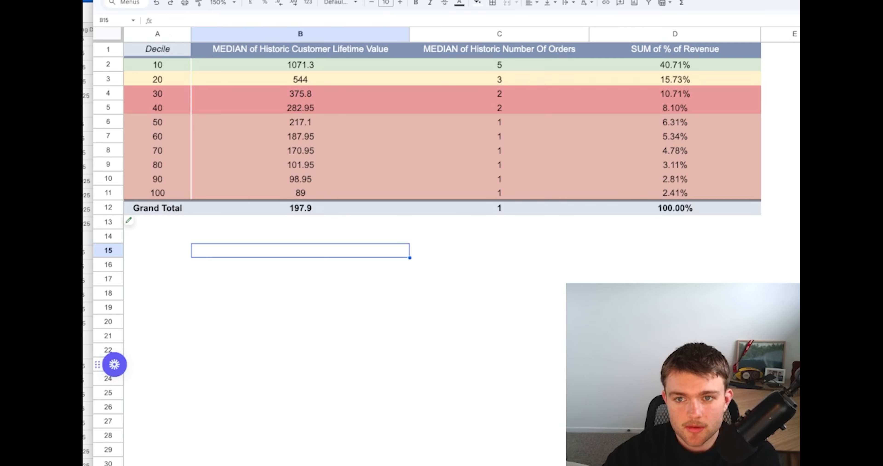
Check ChatGPT's non-price offers and next steps against the pivot table rows for deciles 80 to 100
key("ctrl+Tab")
left_click(487, 278)
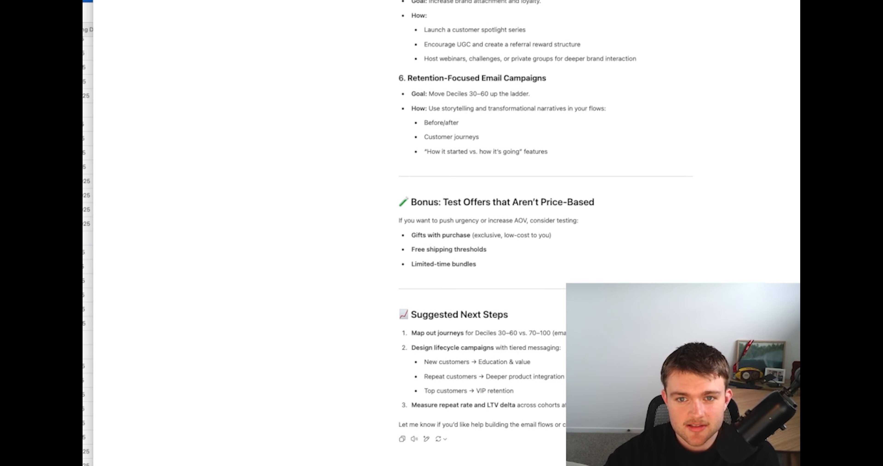
key("ctrl+shift+Tab")
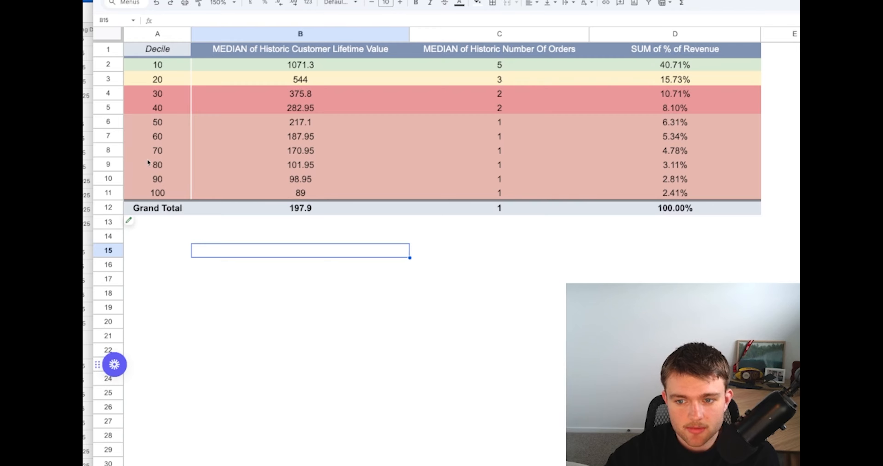
left_click_drag(161, 164, 666, 195)
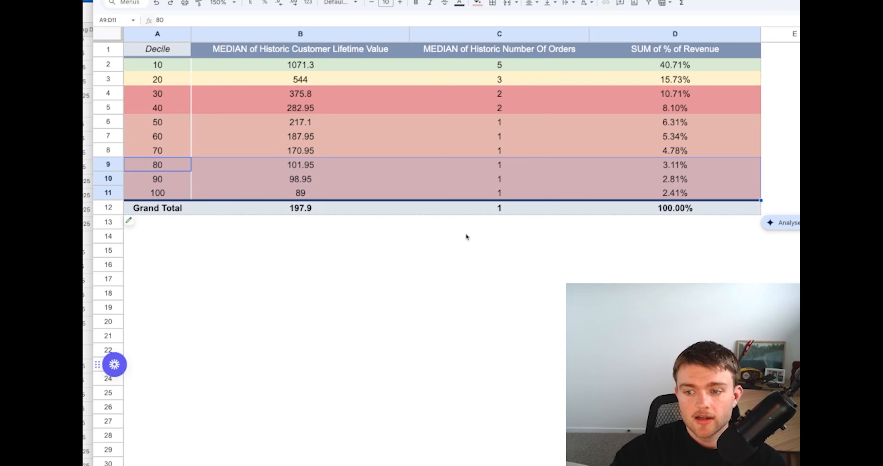
left_click(264, 163)
mouse_move(177, 163)
left_mouse_down()
mouse_move(515, 189)
mouse_move(685, 192)
mouse_move(165, 166)
left_mouse_up()
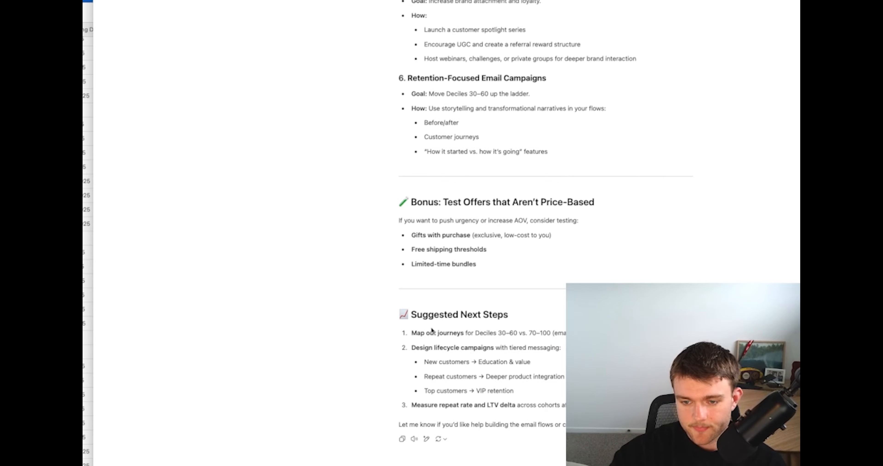
Review the Suggested Next Steps section of the ChatGPT reply, and return to the spreadsheet
left_click_drag(412, 315, 590, 405)
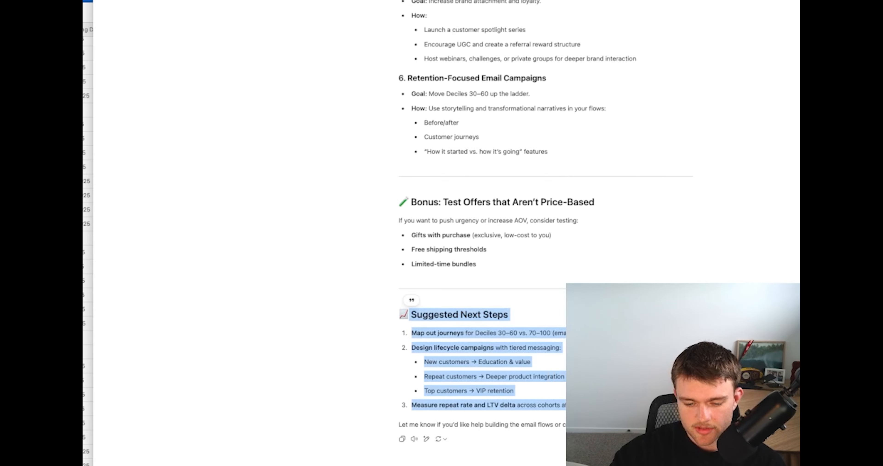
left_click(556, 385)
left_click(377, 0)
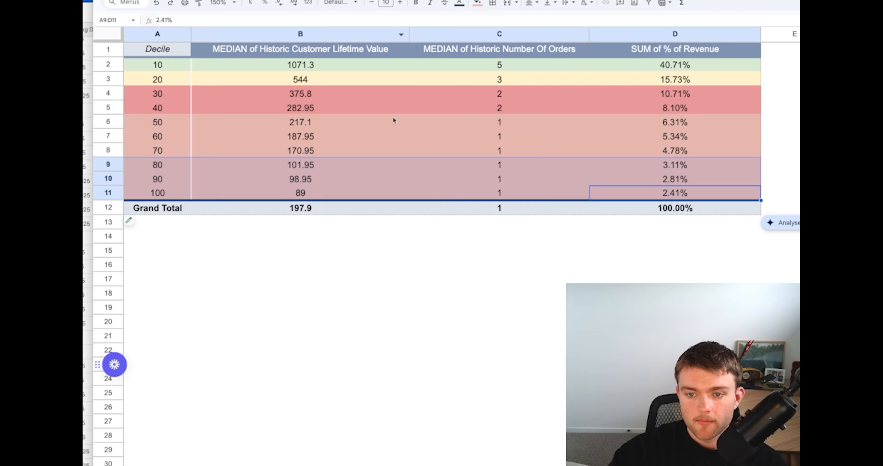
Examine the pivot table rows for deciles 50 to 100 across all columns
left_click(352, 306)
left_click_drag(185, 123, 737, 193)
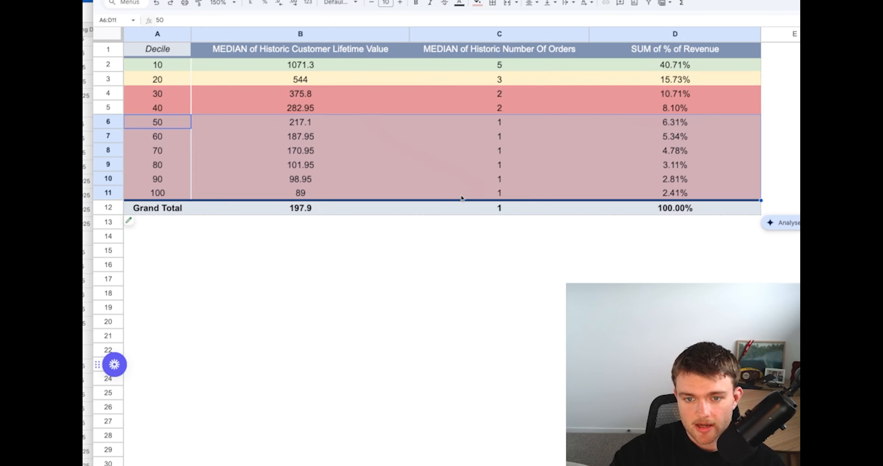
left_click(481, 190)
Fill the pivot table rows for deciles 80 to 100 with dark red
left_click_drag(182, 164, 601, 191)
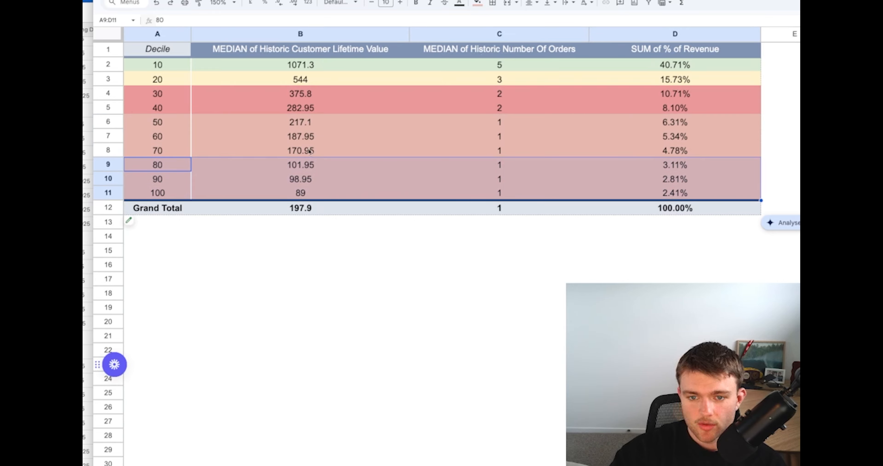
left_click(478, 5)
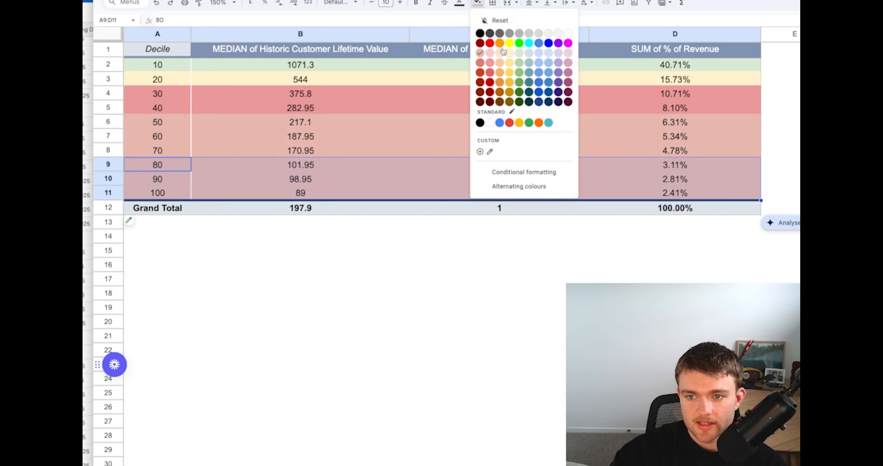
left_click(490, 83)
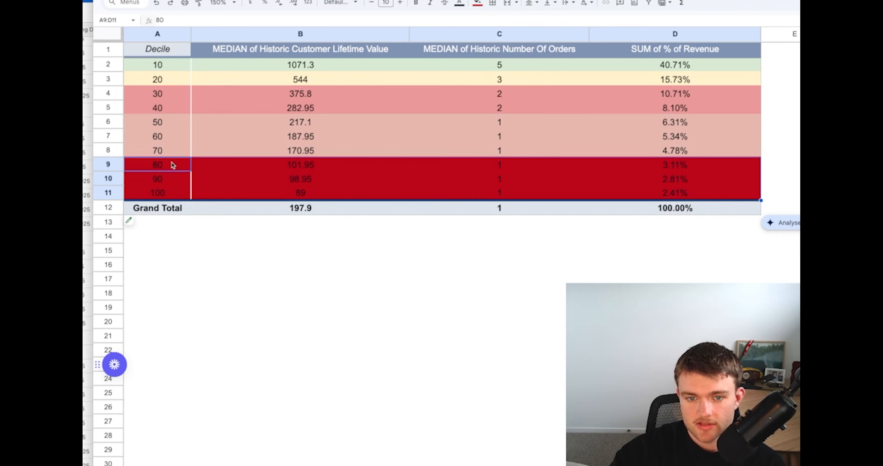
Fill the pivot table rows for deciles 50 to 70 with light red
left_click_drag(164, 153, 652, 119)
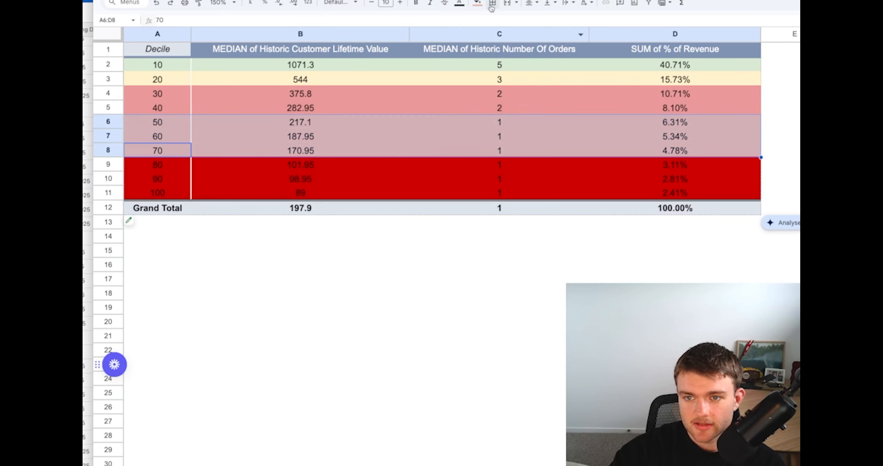
left_click(484, 4)
left_click(490, 63)
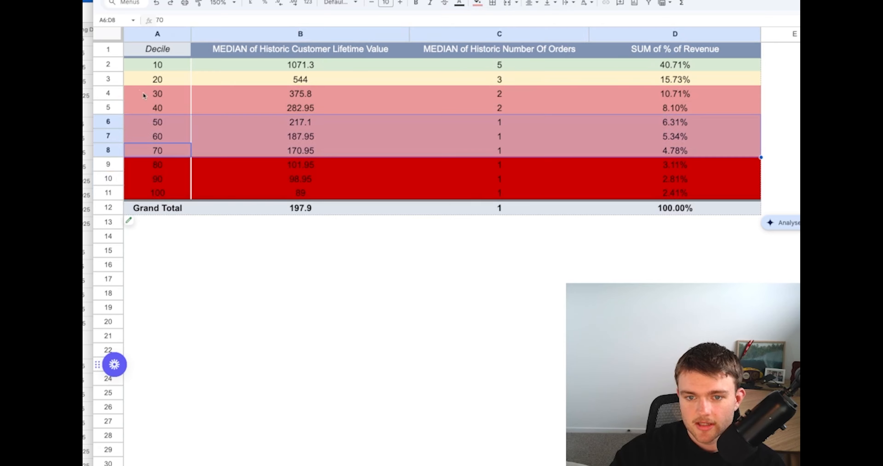
Fill the pivot table rows for deciles 30 and 40 with light orange
left_click_drag(159, 89, 666, 113)
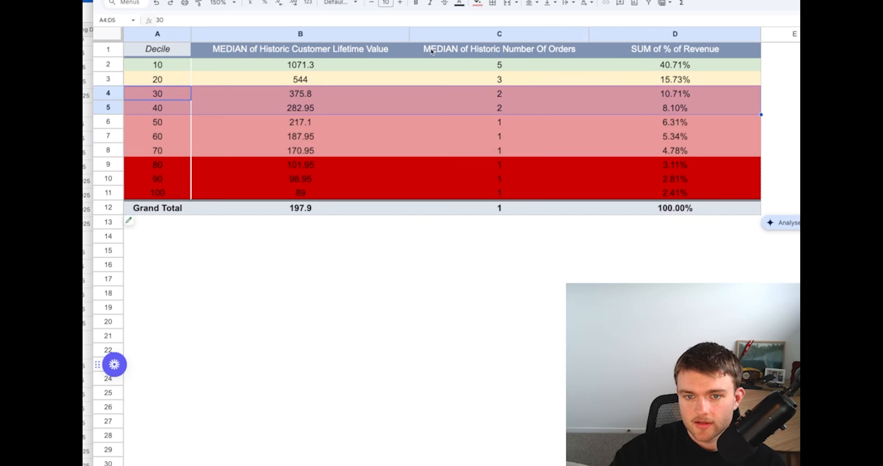
left_click(478, 4)
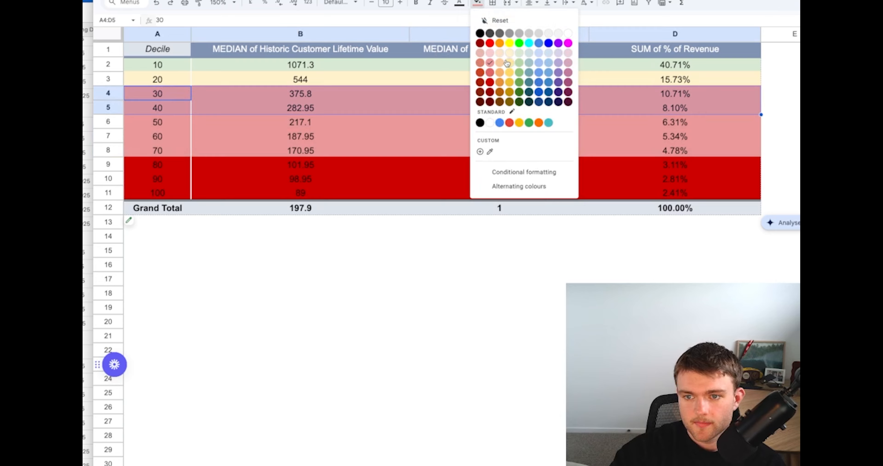
left_click(499, 54)
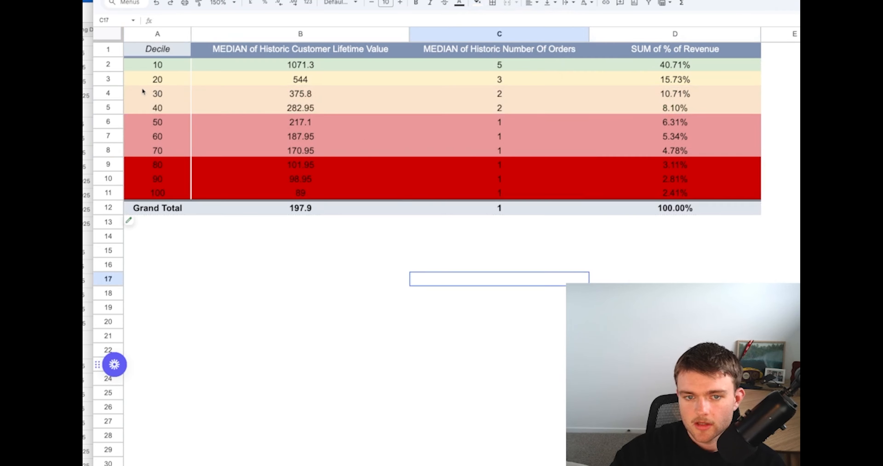
Examine the recoloured middle deciles, including the median customer lifetime value of decile 30
left_click_drag(144, 90, 593, 130)
left_click(438, 291)
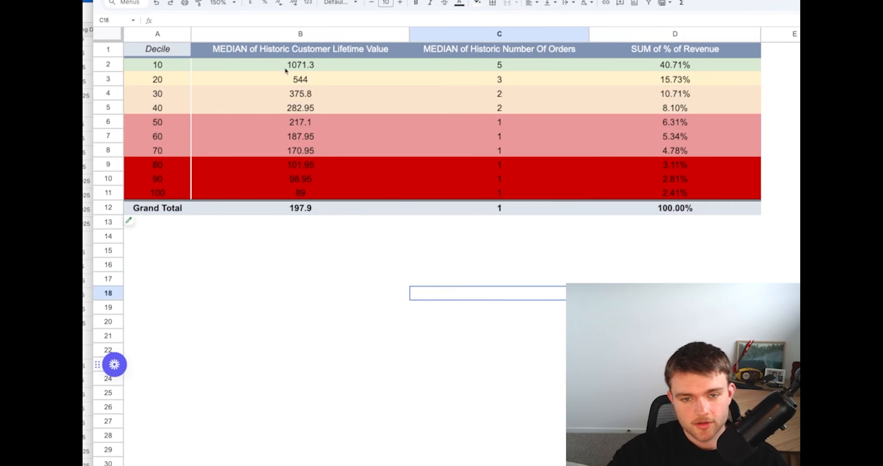
left_click(297, 96)
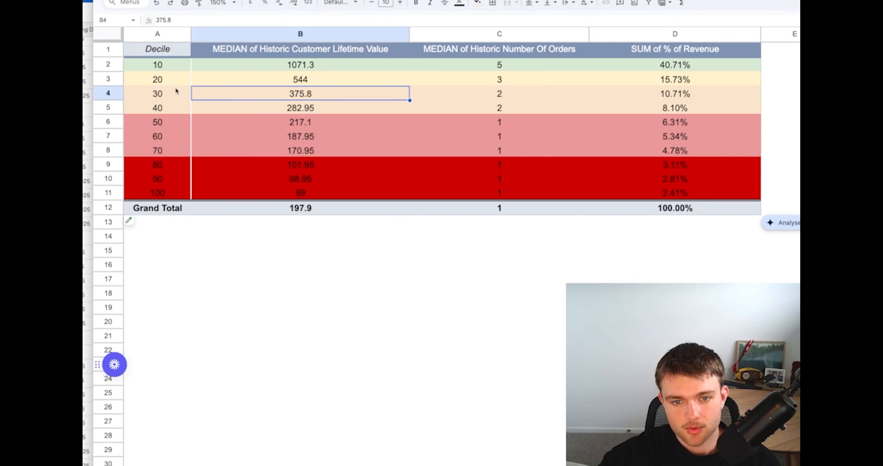
left_click(220, 310)
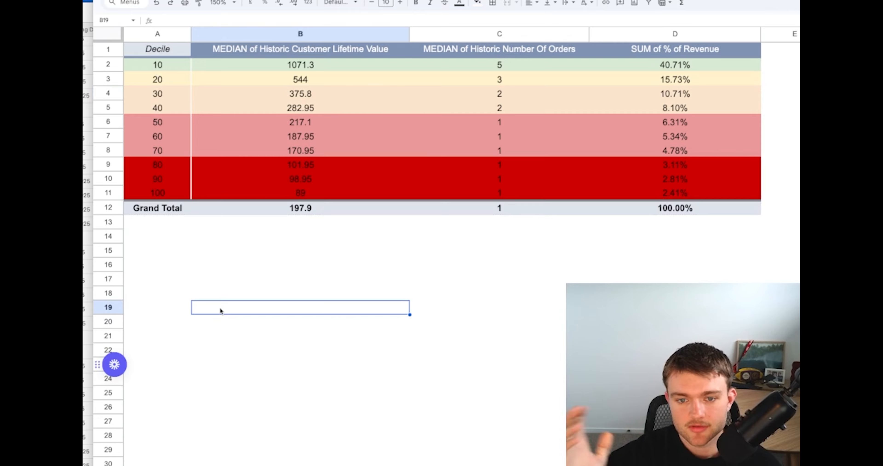
left_click(242, 320)
Examine the dark red rows for deciles 80 to 100, including decile 100's median lifetime value
left_click_drag(161, 170, 627, 191)
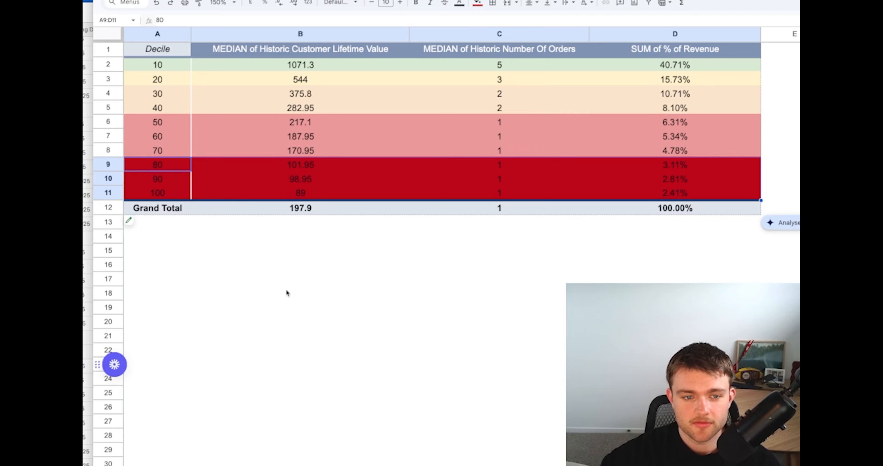
left_click(239, 284)
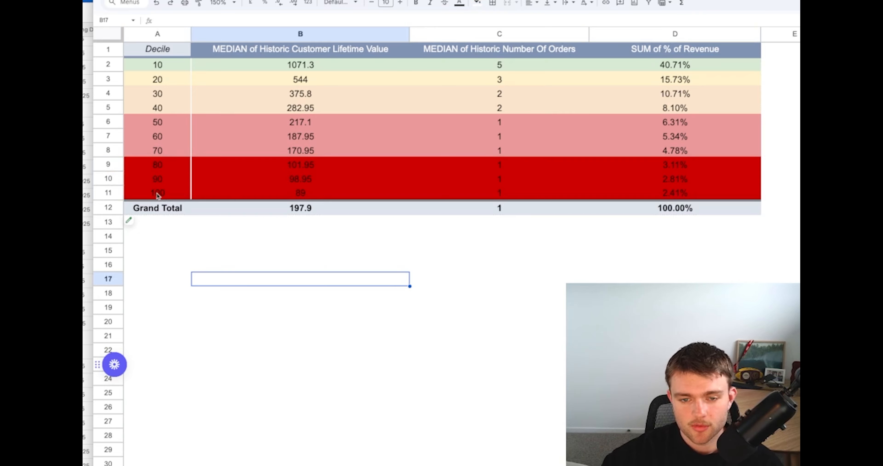
left_click_drag(157, 195, 651, 168)
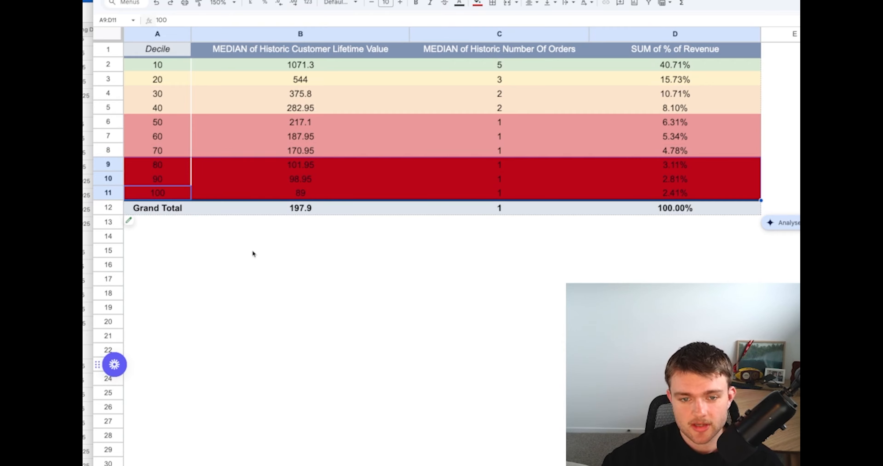
left_click_drag(156, 169, 650, 192)
left_click(278, 190)
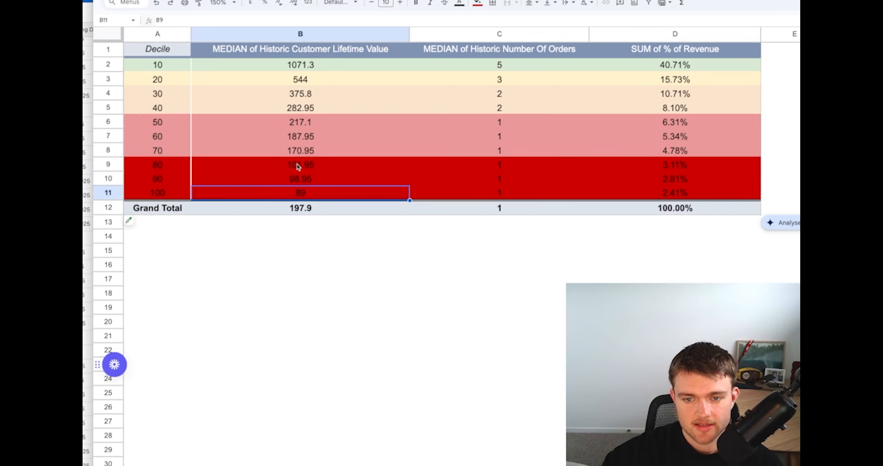
Compare the median historic customer lifetime values of deciles 80, 90 and 100
left_click_drag(297, 165, 300, 193)
left_click(344, 282)
left_click_drag(300, 164, 308, 195)
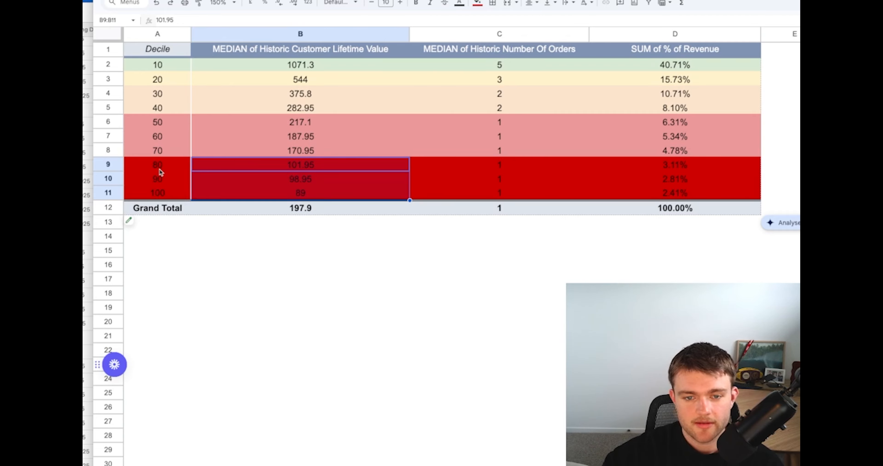
left_click_drag(160, 166, 166, 199)
left_click(257, 303)
Calculate =6*20000 in cell B15 below the pivot table
left_click(227, 256)
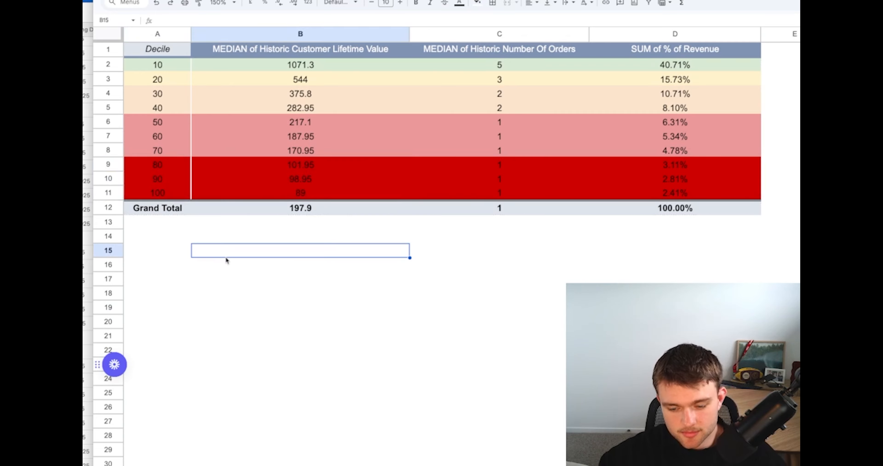
type("=6*")
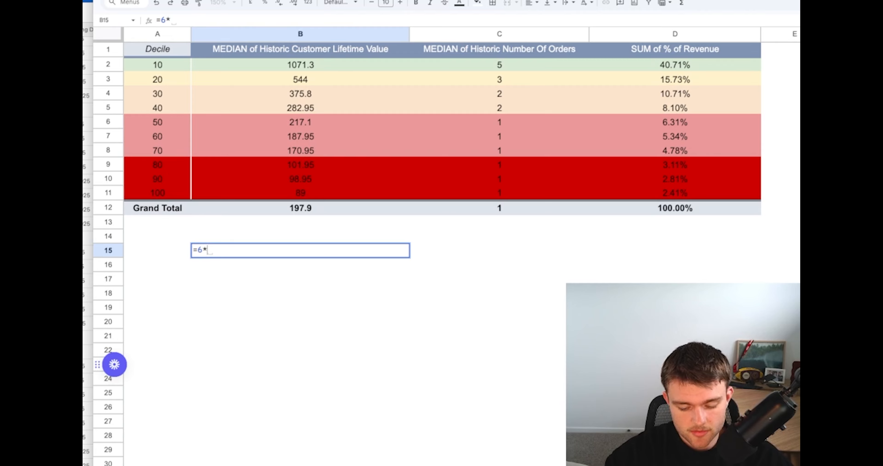
type("200")
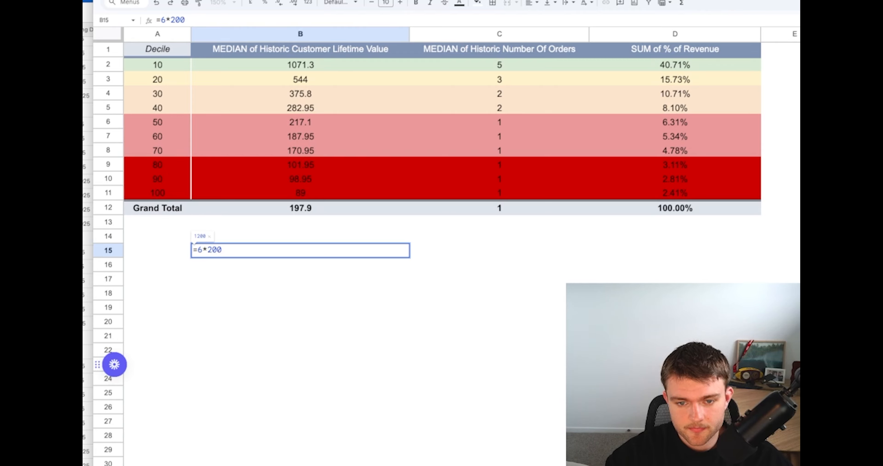
type("00")
key("Return")
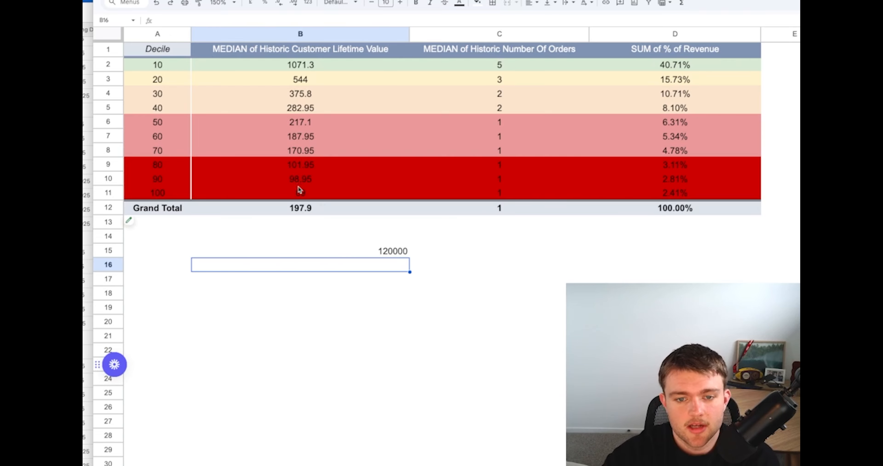
Check the rows for deciles 80 to 100 and clear the scratch calculation from B15
left_click_drag(156, 165, 677, 196)
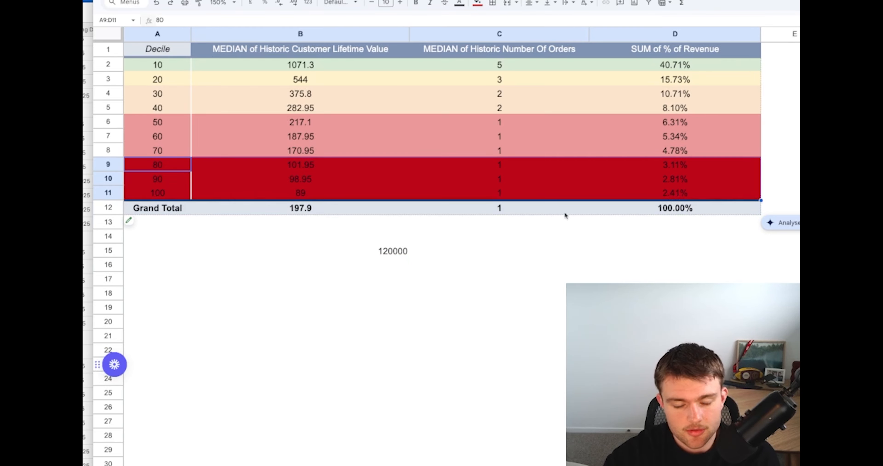
left_click(365, 254)
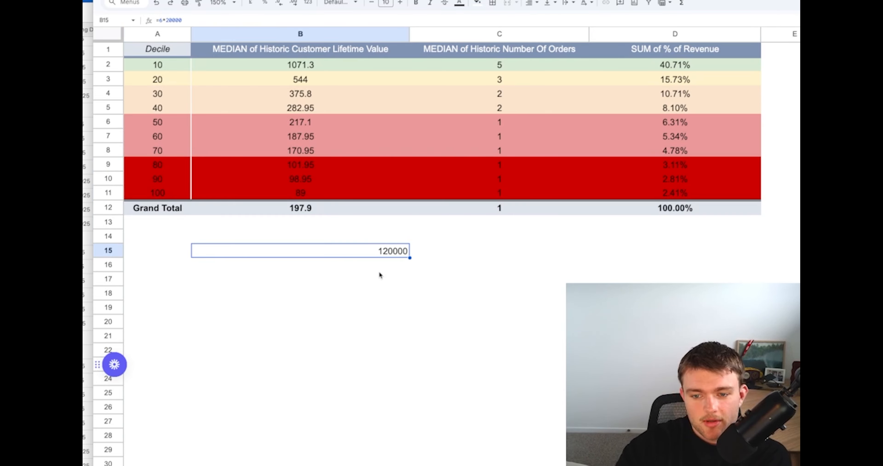
key("Delete")
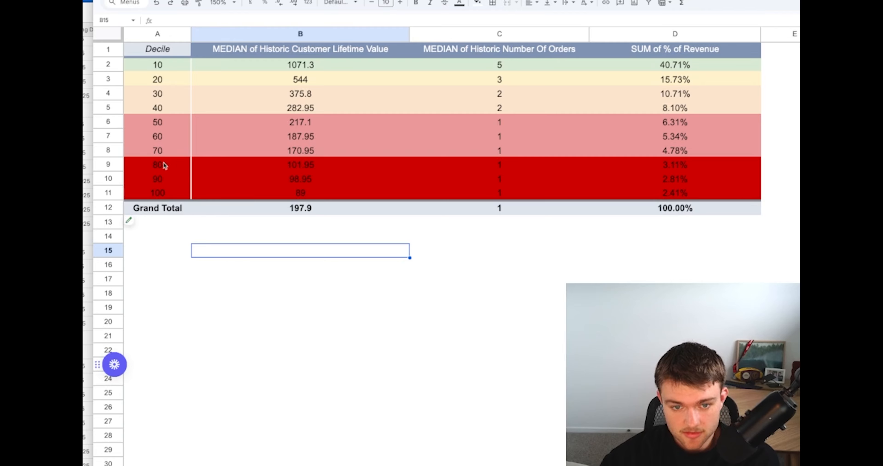
Enter the note "Experiment with bundles" in E9 beside decile 80
left_click(787, 167)
type("Expe")
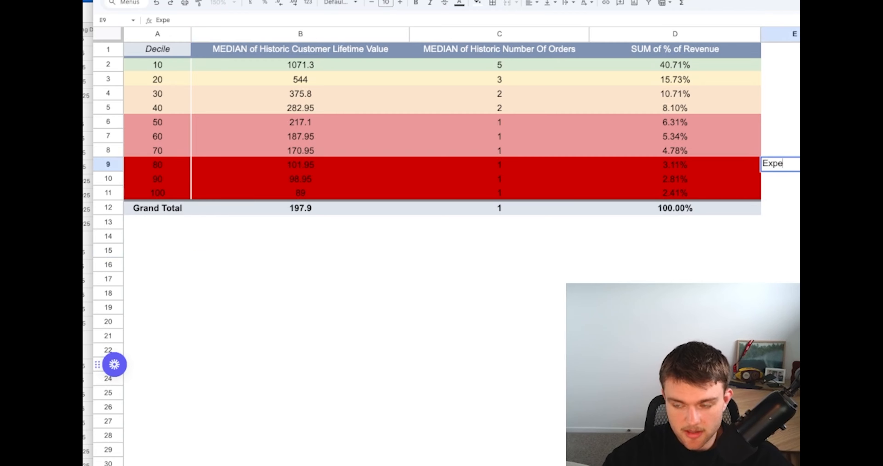
type("riment with")
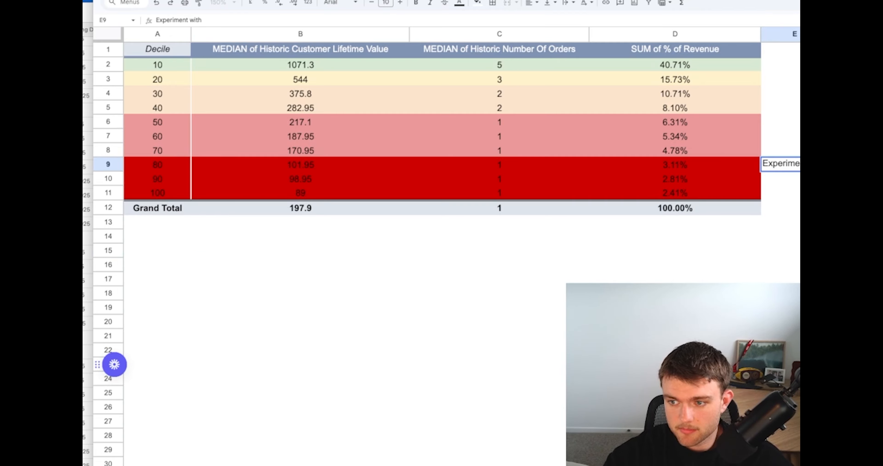
type(" bundles")
key("Return")
Enter the note "Experiment with post purchase upsells" in E10 beside decile 90
type("Experi")
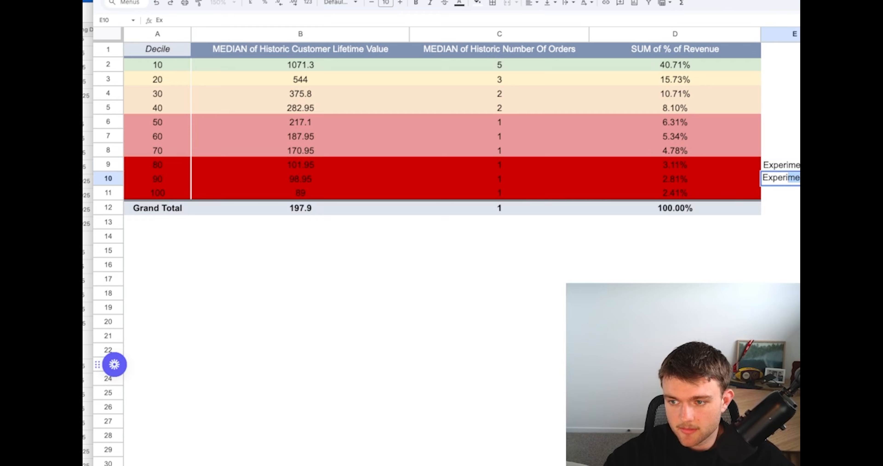
type("ment with bundles")
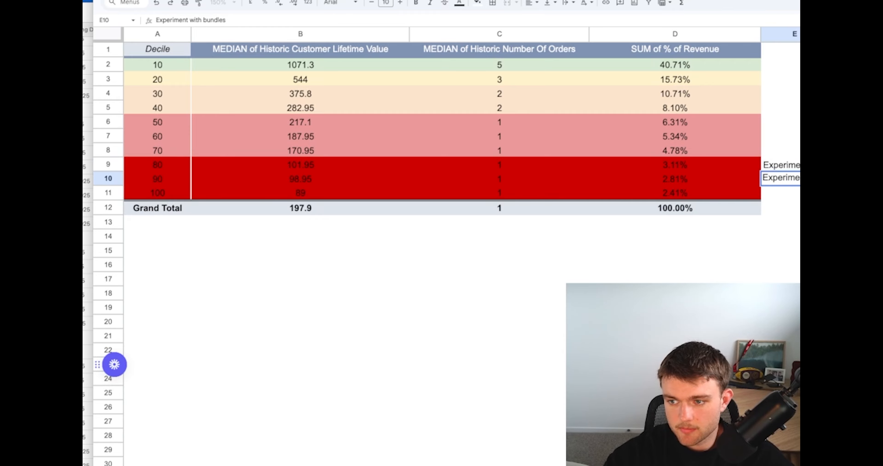
key("BackSpace")
key("BackSpace")
key("BackSpace")
key("BackSpace")
key("BackSpace")
key("BackSpace")
key("BackSpace")
type("post purchase upsel")
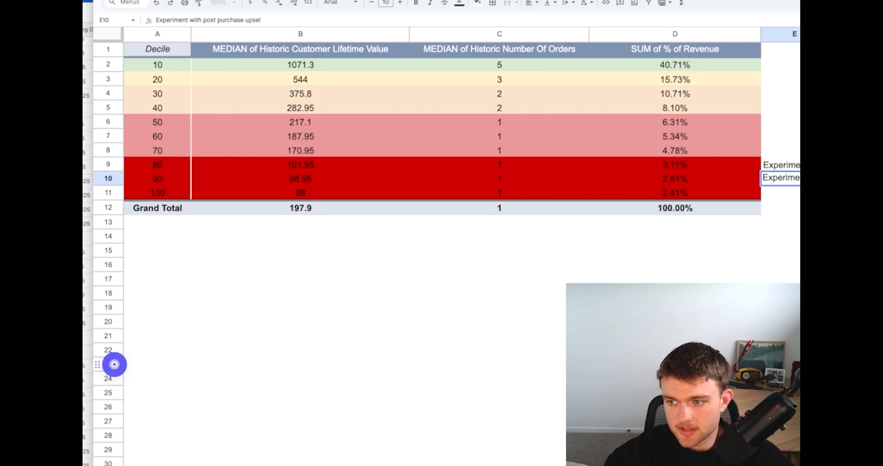
type("ls")
key("Return")
Review the two strategy notes beside deciles 80 and 90
left_click(792, 251)
left_click(791, 167)
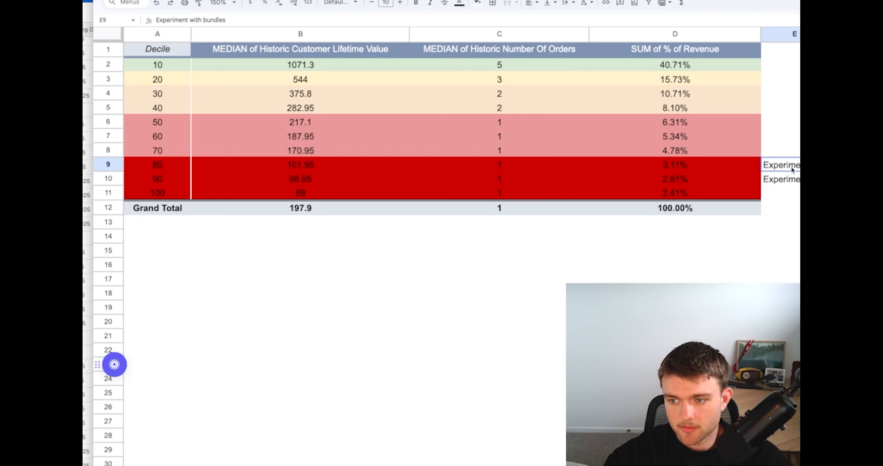
left_click_drag(791, 168, 788, 179)
left_click(769, 219)
left_click(776, 117)
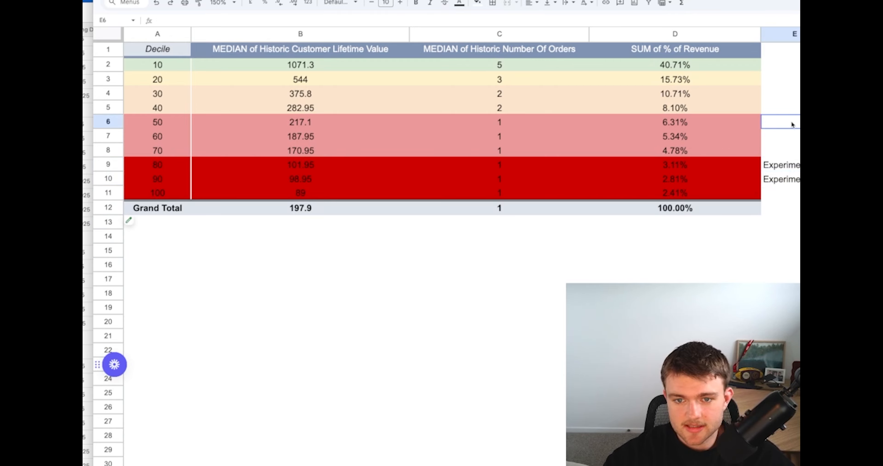
left_click_drag(792, 169, 790, 182)
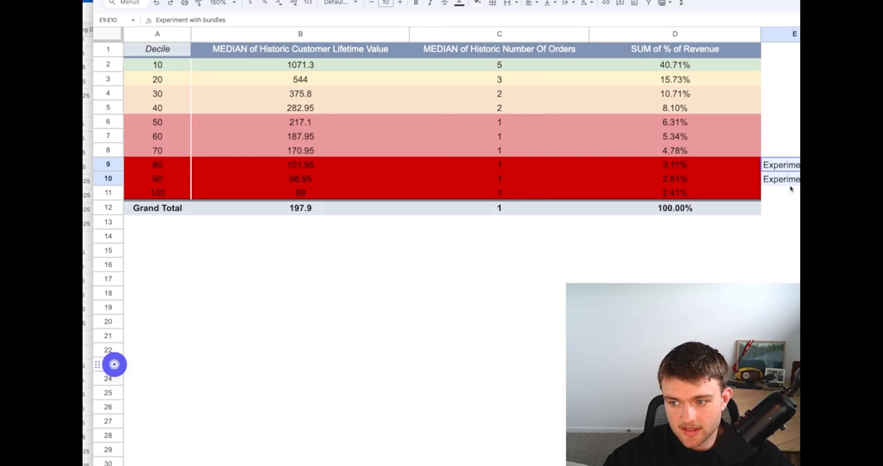
Copy the post purchase upsells note to E6 beside decile 50 and reword it to "Experiment with post fulfilment upsell"
left_click(791, 182)
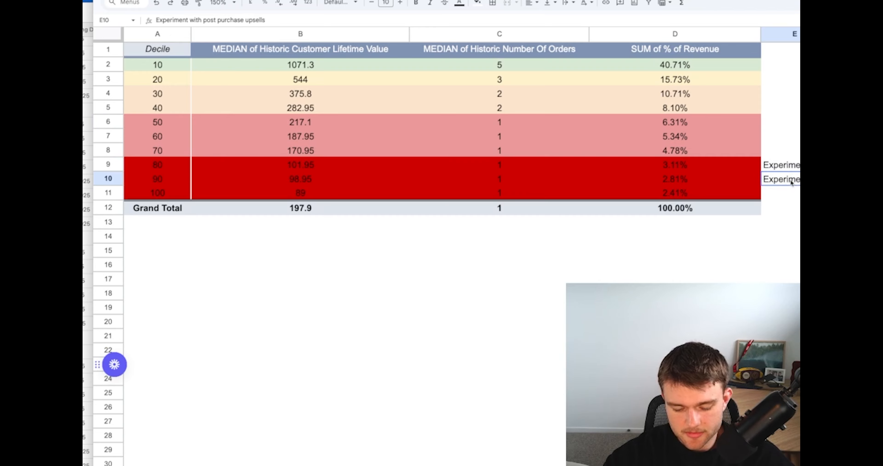
left_click(788, 124)
type("Experiment with post purchase upsells")
left_click(781, 140)
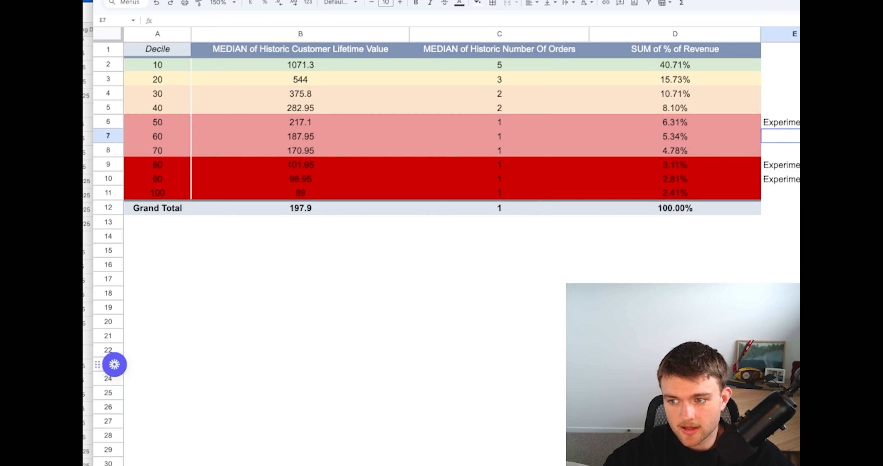
key("Up")
key("Return")
double_click(872, 120)
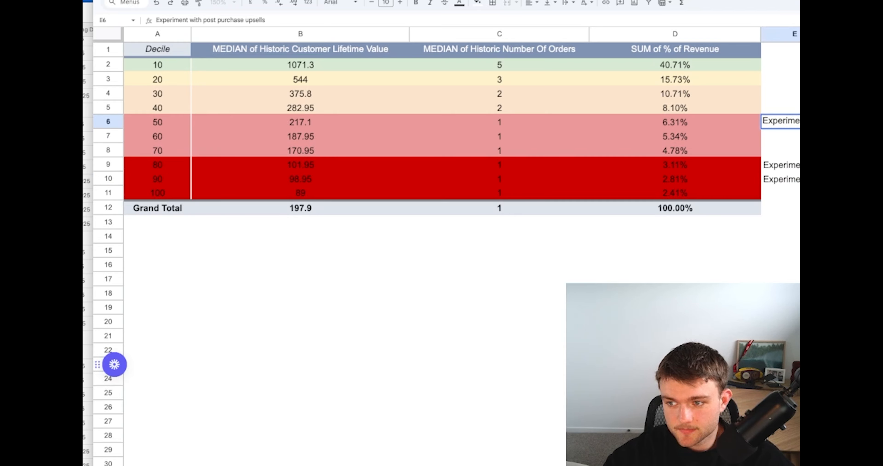
type("fulfilment")
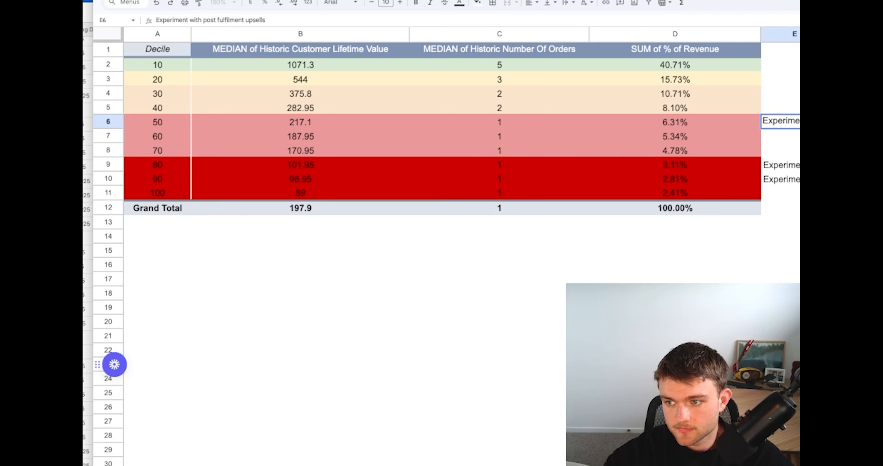
key("Return")
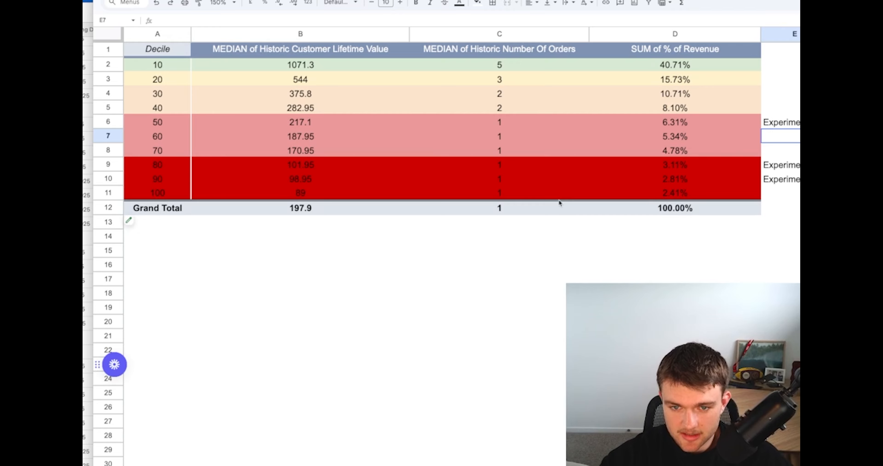
left_click(797, 124)
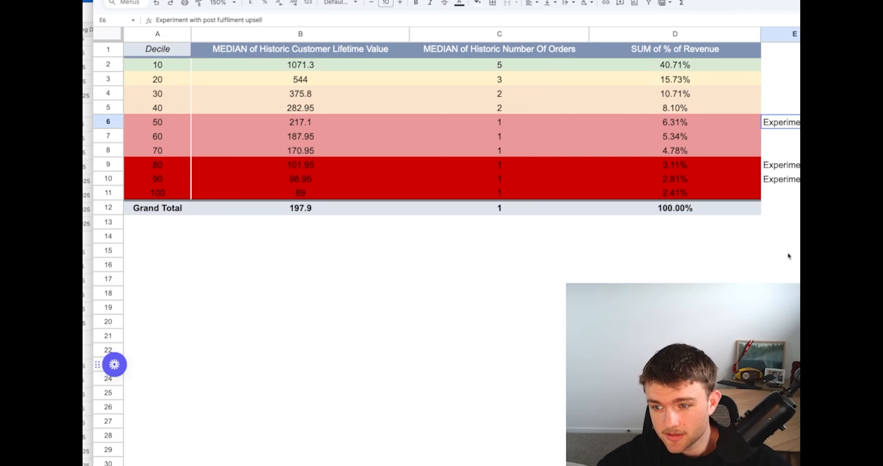
Enter the note "Free shipping threshold" in E7 beside decile 60
left_click(779, 138)
type("Fre")
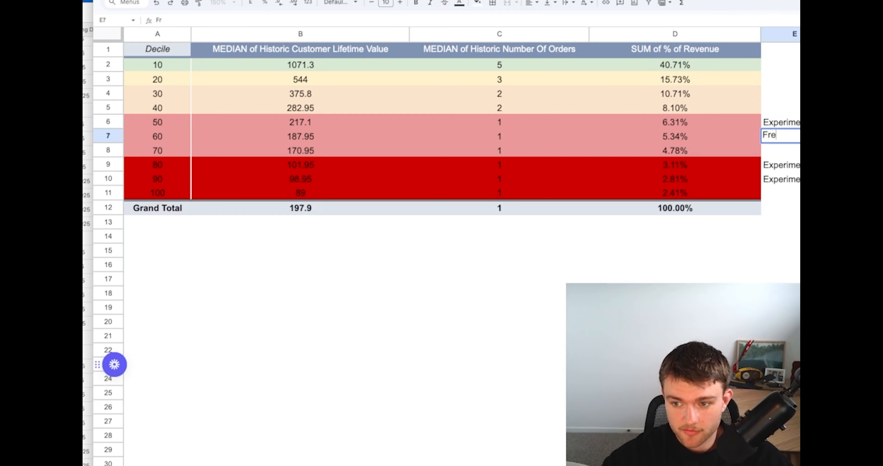
type("se shipping")
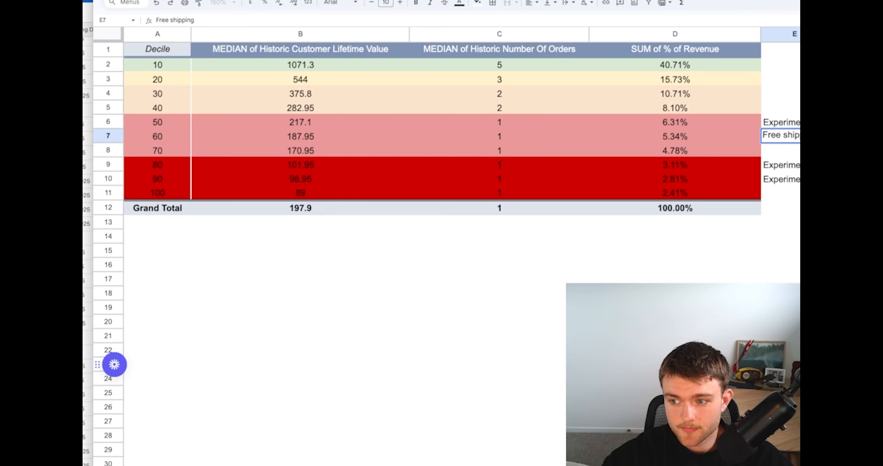
type(" threshold")
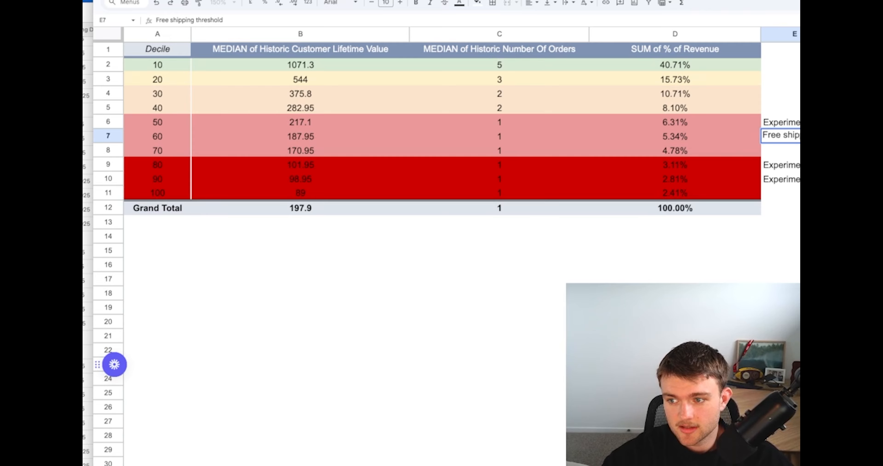
key("Return")
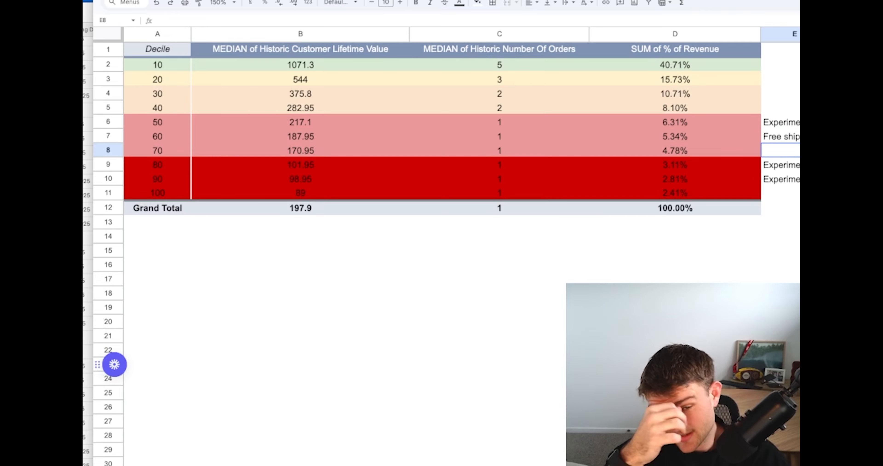
Capture a screenshot of the pivot table rows for deciles 50 to 70
left_click(452, 86)
left_click(294, 217)
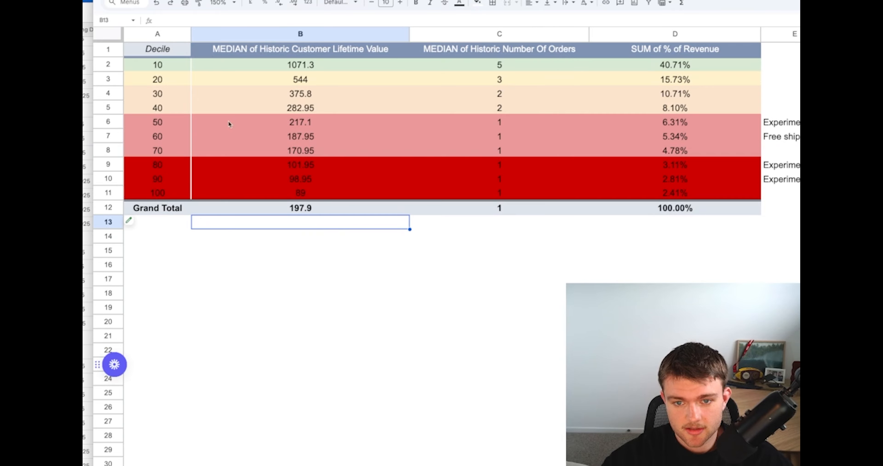
key("super+shift+4")
left_click_drag(122, 111, 708, 149)
Switch to ChatGPT, attach the screenshot of deciles 50 to 70 and ask "How can we get these customers to place a 2nd order"
key("ctrl+Tab")
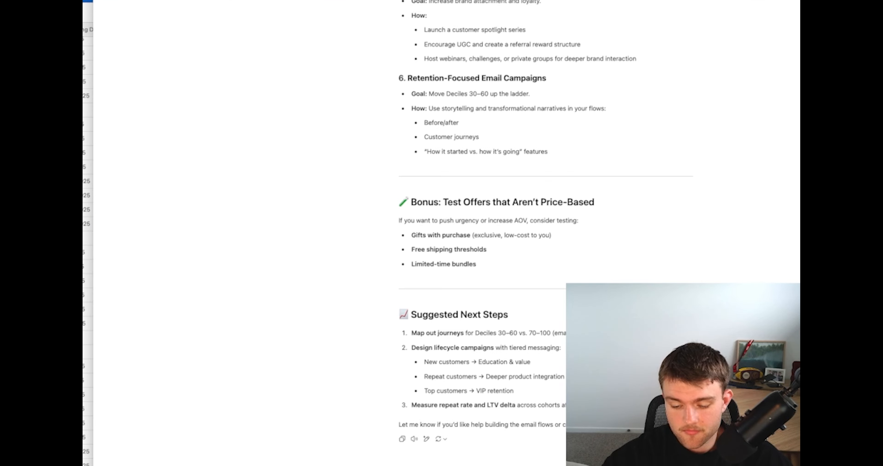
left_click_drag(754, 428, 483, 440)
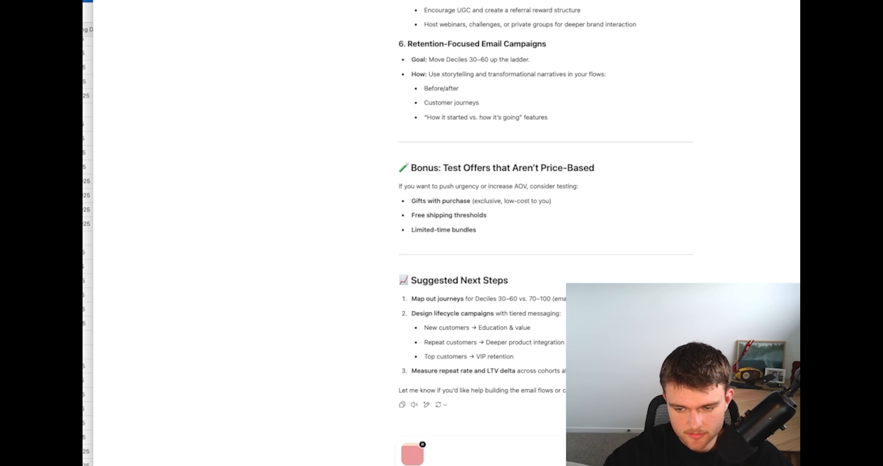
key("Return")
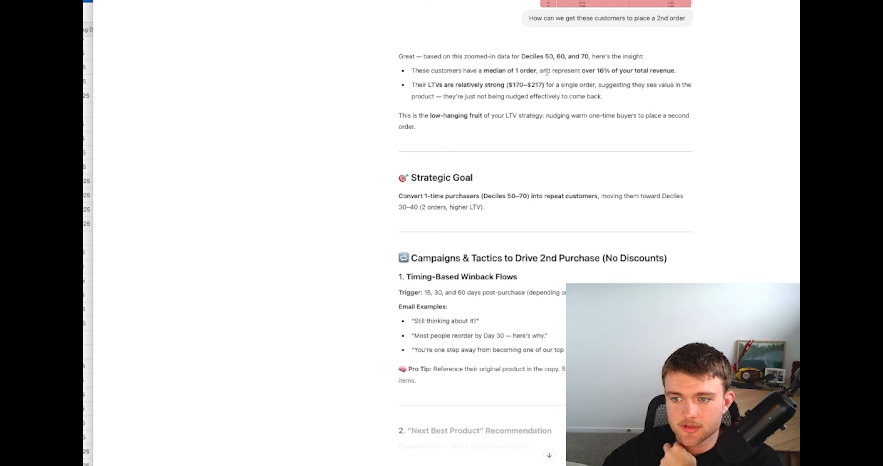
Read ChatGPT's reply on deciles 50 to 70, from the data insights and strategic goal to the second-purchase campaign tactics
triple_click(547, 87)
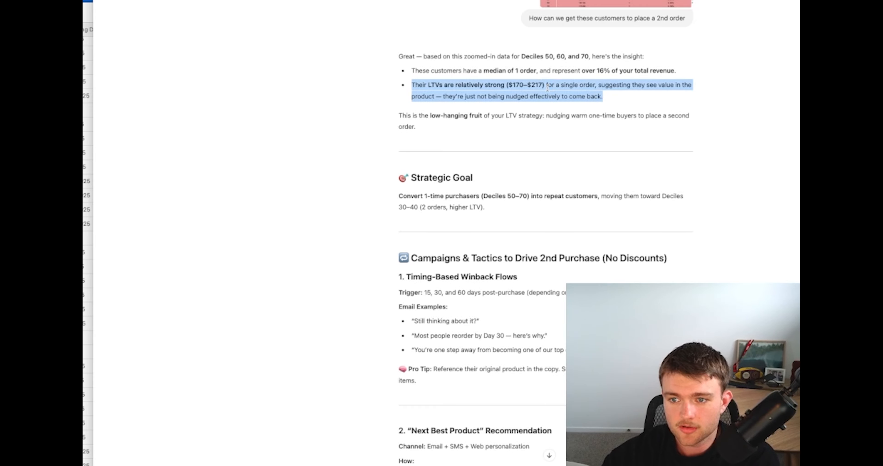
left_click(547, 86)
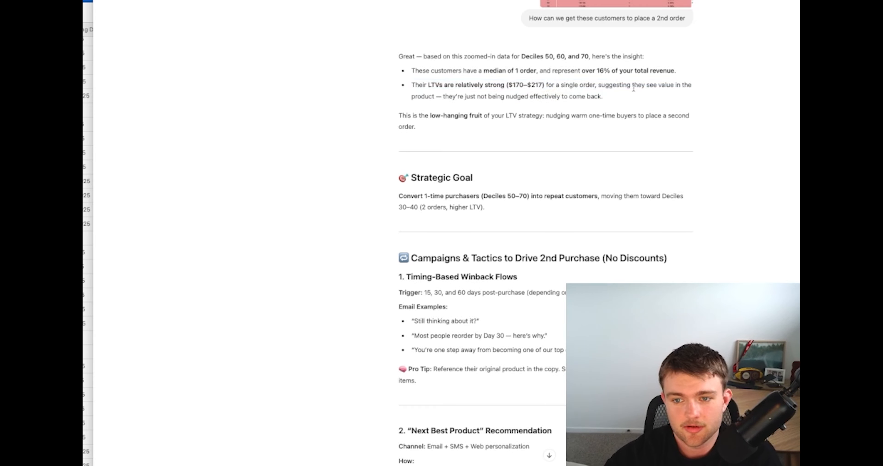
scroll(633, 88, "down", 1)
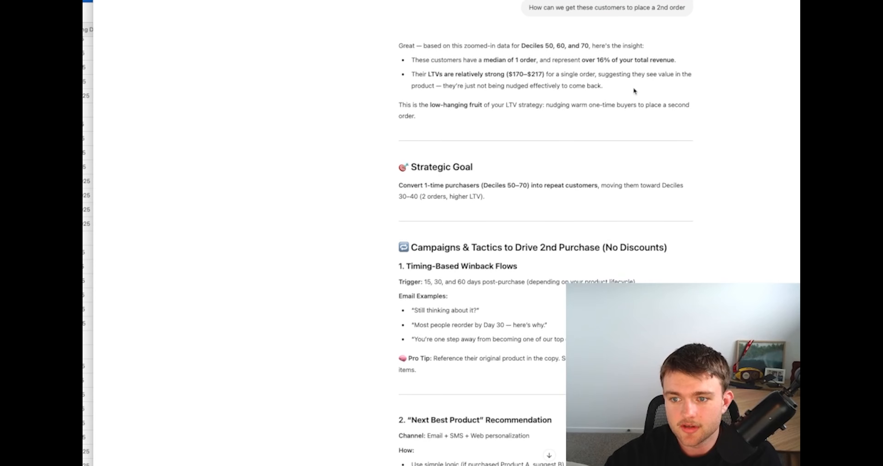
triple_click(588, 104)
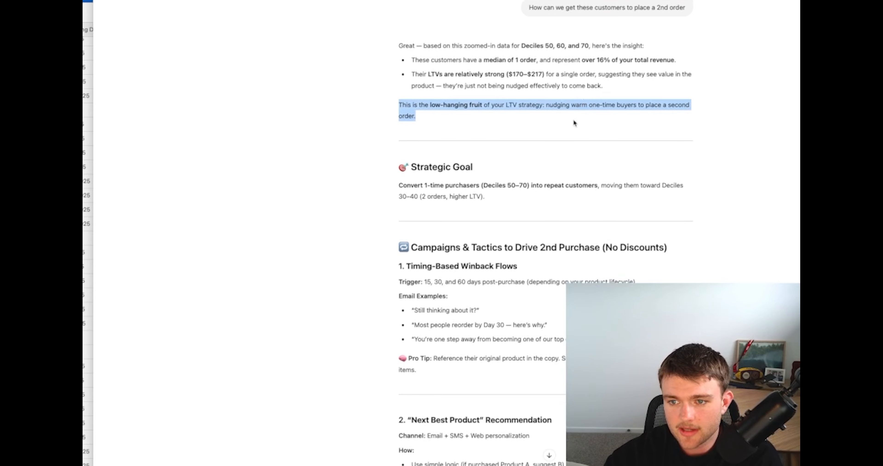
scroll(570, 127, "down", 1)
scroll(563, 136, "down", 1)
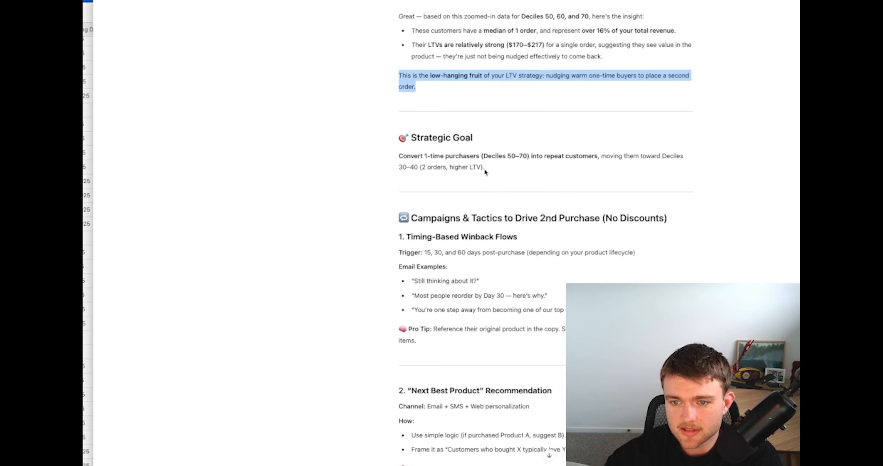
scroll(484, 165, "down", 8)
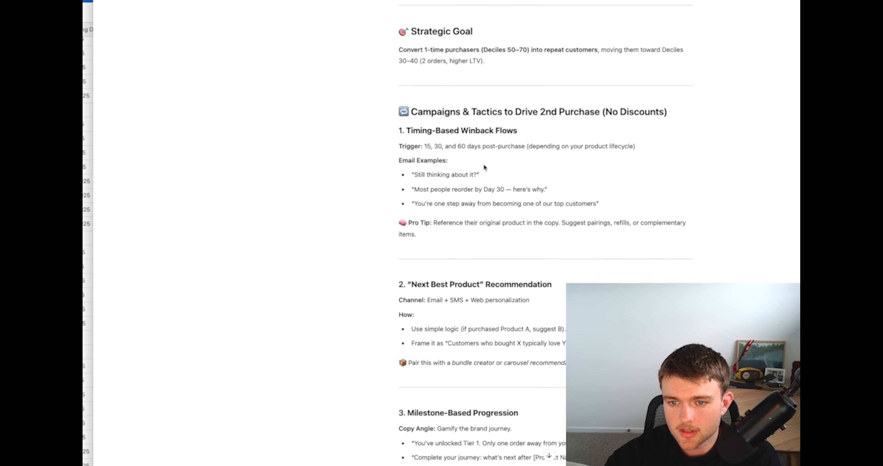
Examine the "Timing-Based Winback Flows" and "Next Best Product" Recommendation tactics in ChatGPT's reply
left_click_drag(442, 210, 373, 85)
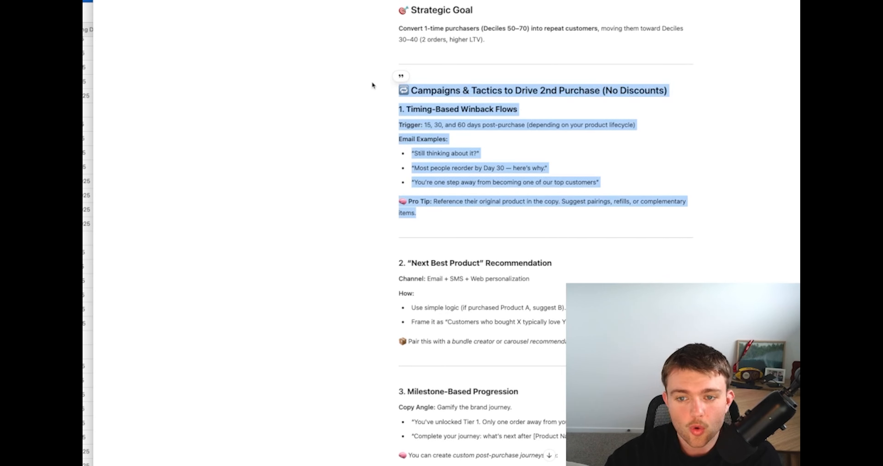
scroll(454, 141, "down", 6)
left_click(455, 142)
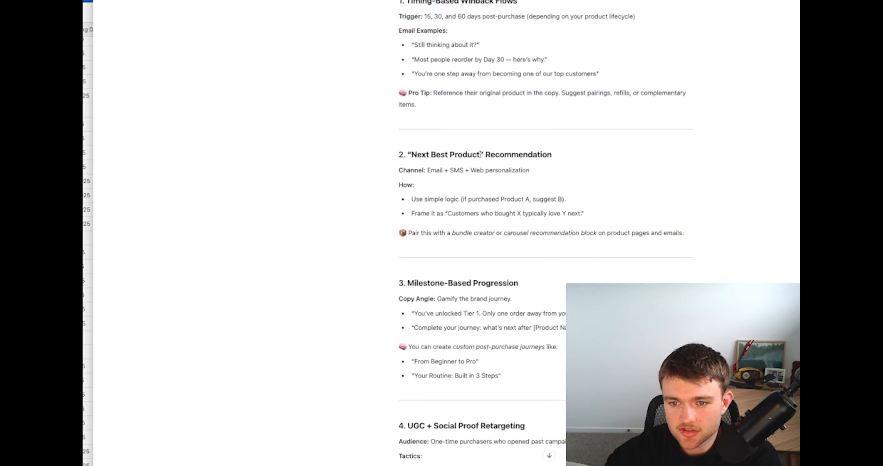
triple_click(450, 154)
left_click(496, 178)
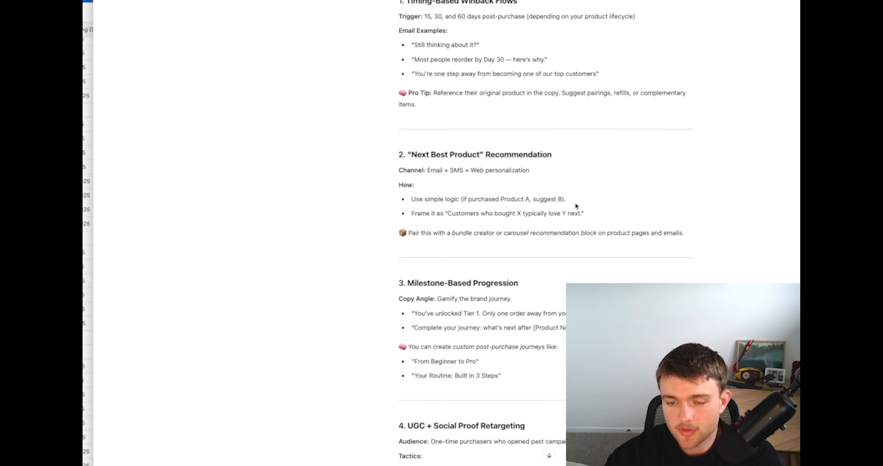
Switch to the spreadsheet and enter the note "Personalised Recommendations" in E8 beside decile 70
left_click(295, 1)
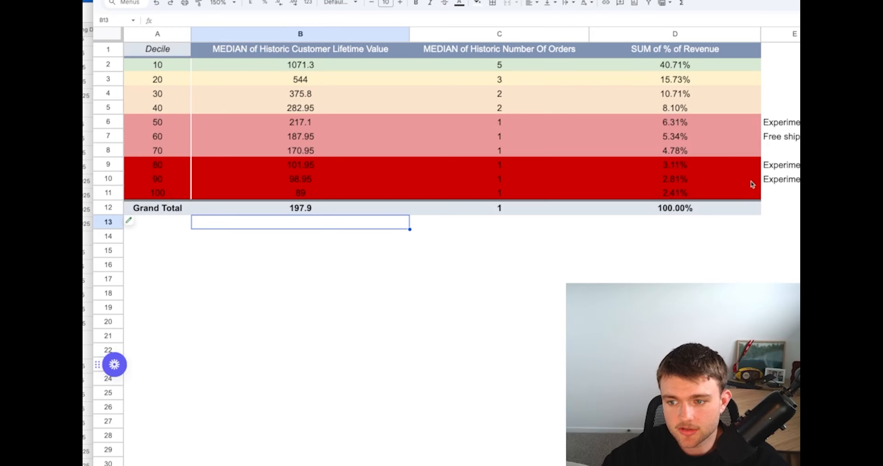
left_click(782, 147)
type("Personalised RE")
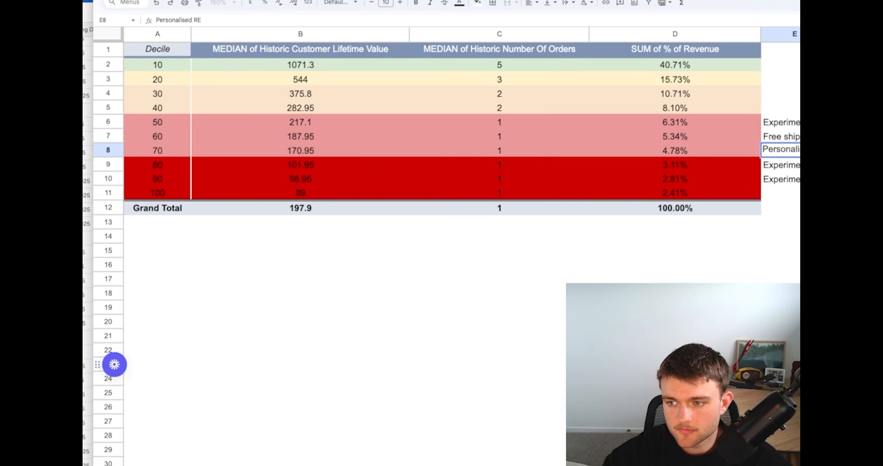
type("commendations")
key("Return")
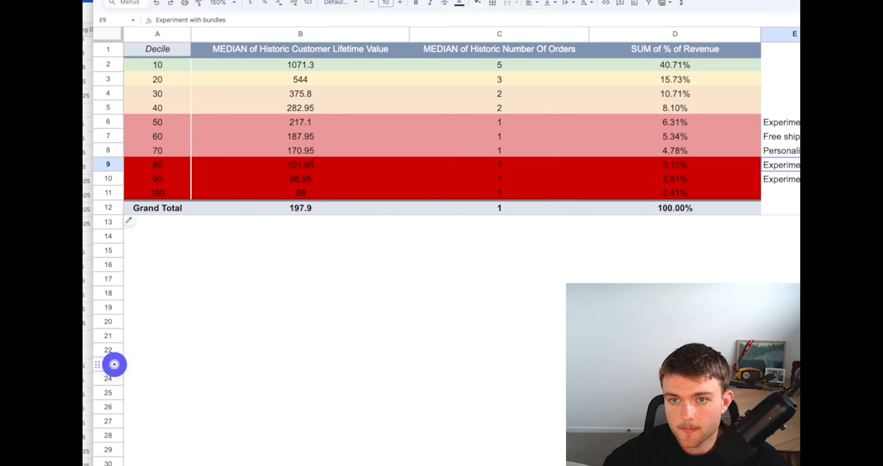
Return to ChatGPT's reply and read the "Milestone-Based Progression" tactic, including its Tier 1 status copy
key("ctrl+Tab")
scroll(538, 210, "down", 5)
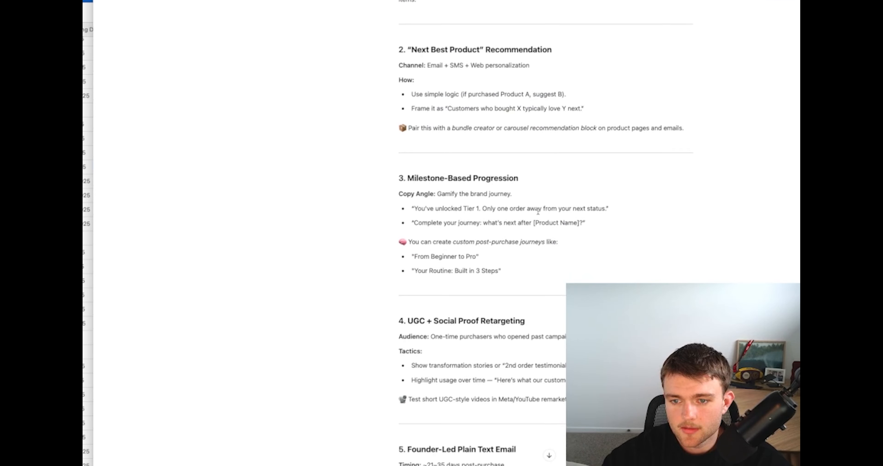
scroll(538, 210, "down", 3)
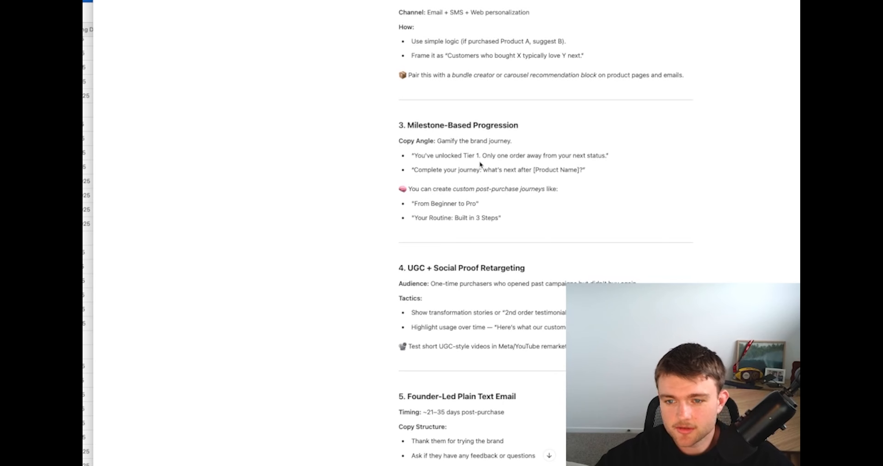
triple_click(484, 156)
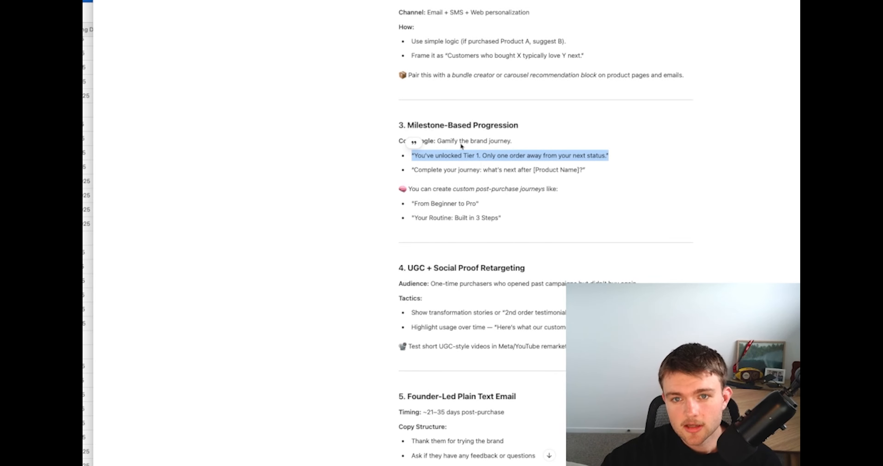
left_click(337, 154)
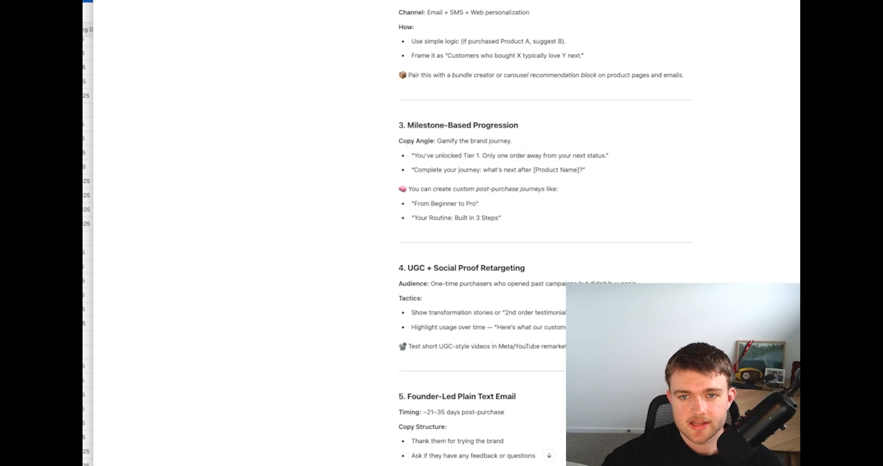
Switch to the spreadsheet and examine the pivot table rows for deciles 50 to 70
left_click(416, 1)
left_click_drag(158, 127, 728, 155)
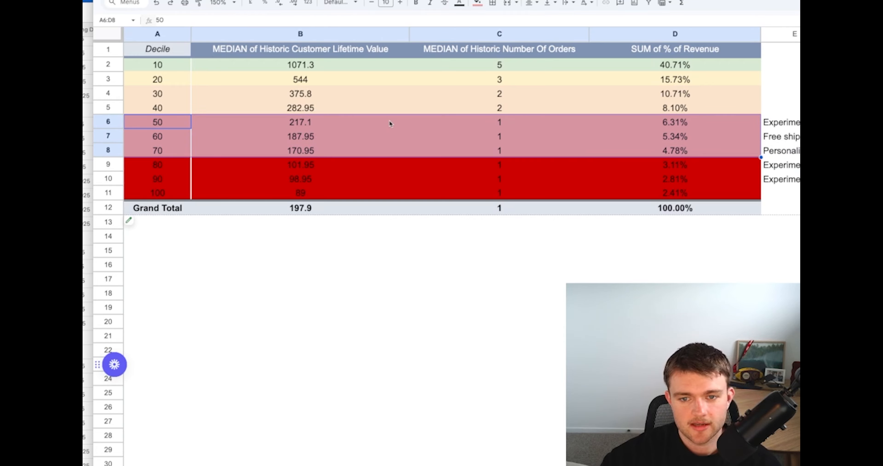
left_click(260, 122)
left_click_drag(168, 123, 665, 152)
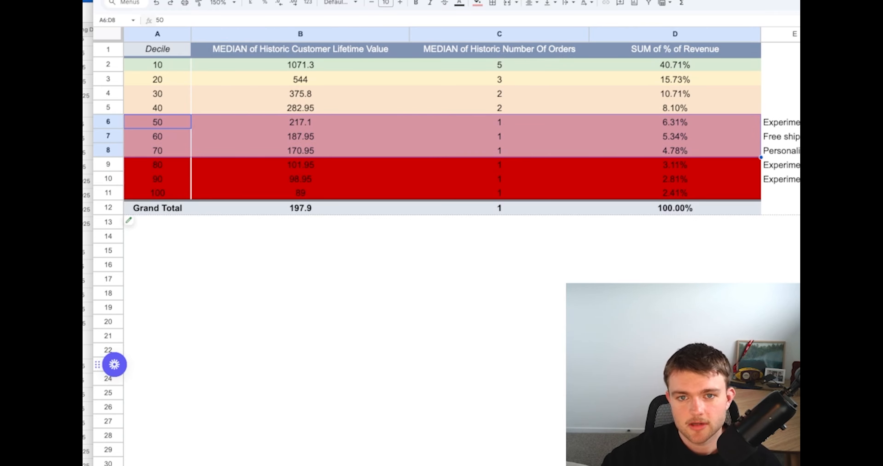
Go back to ChatGPT and read the remaining tactics, from UGC retargeting and the founder-led email to the email flow, KPI benchmarks and next steps
key("ctrl+Tab")
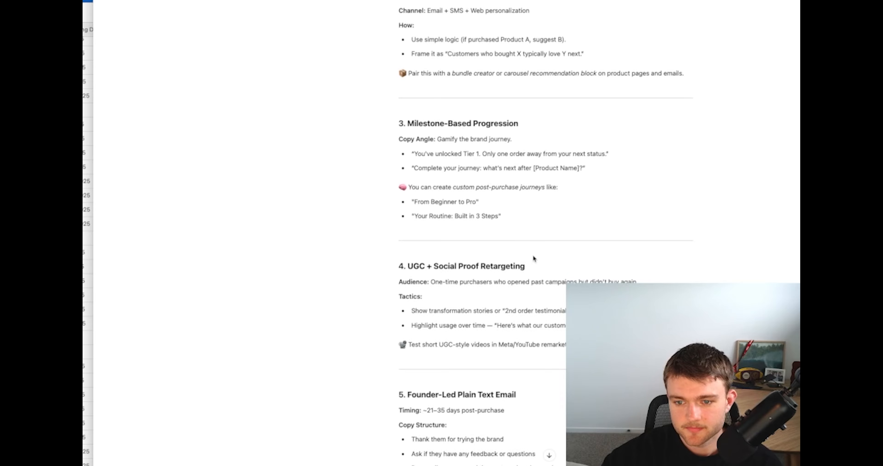
scroll(532, 255, "down", 3)
scroll(533, 256, "down", 3)
left_click_drag(588, 186, 366, 109)
scroll(367, 109, "down", 1)
left_click(389, 222)
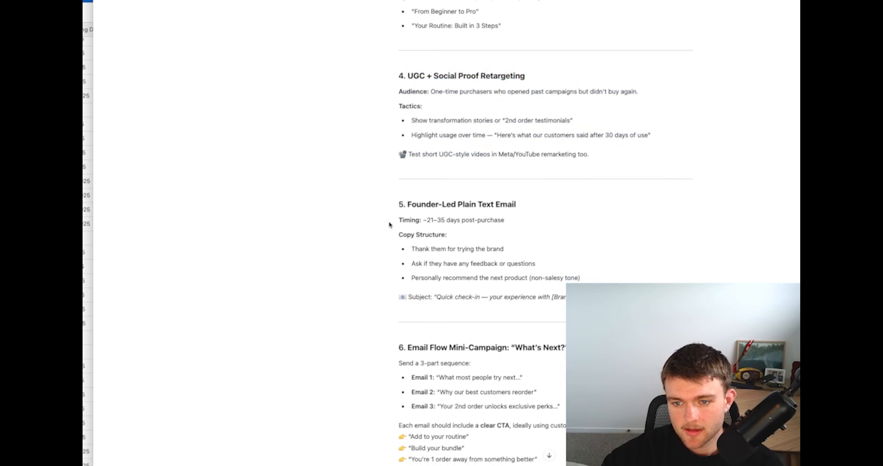
left_click_drag(409, 204, 579, 296)
scroll(580, 297, "down", 3)
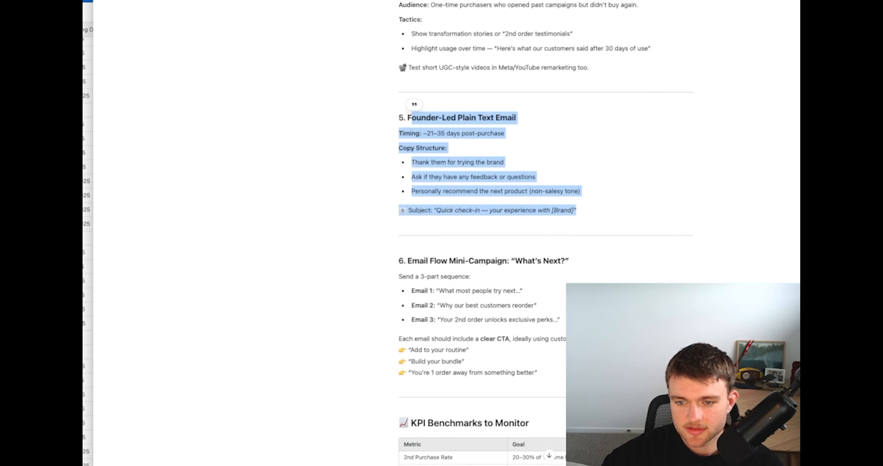
left_click(580, 297)
scroll(579, 297, "down", 3)
left_click_drag(591, 245, 394, 169)
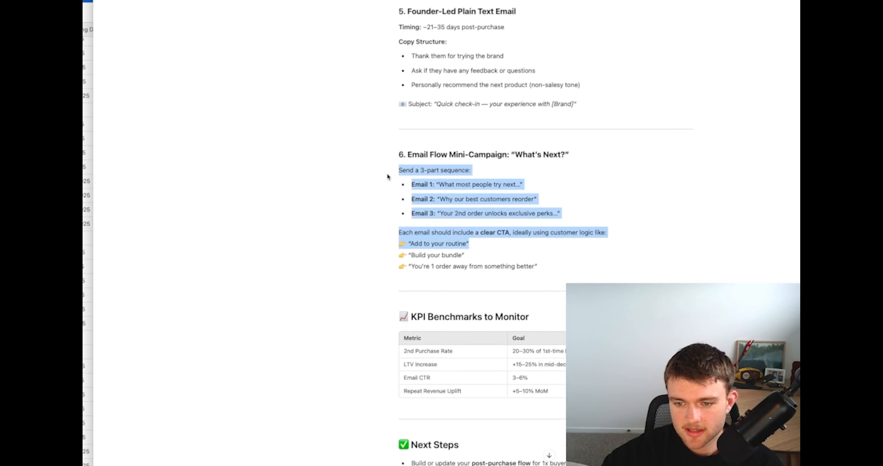
scroll(395, 169, "down", 3)
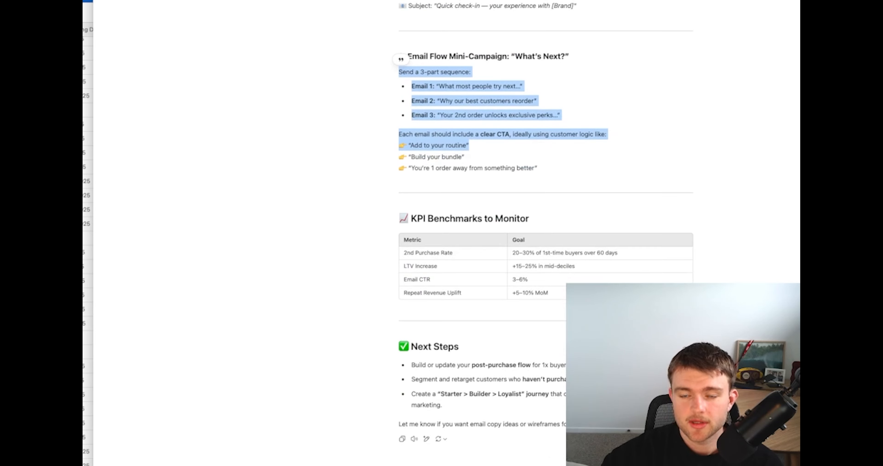
Return to the spreadsheet and review the lifetime value, order count and revenue share of deciles 50 to 70
left_click(343, 1)
left_click(160, 125)
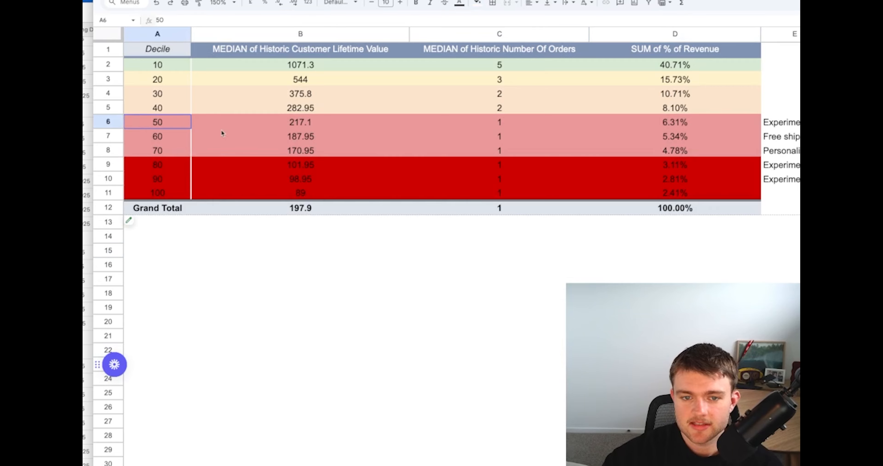
left_click(605, 149, "shift")
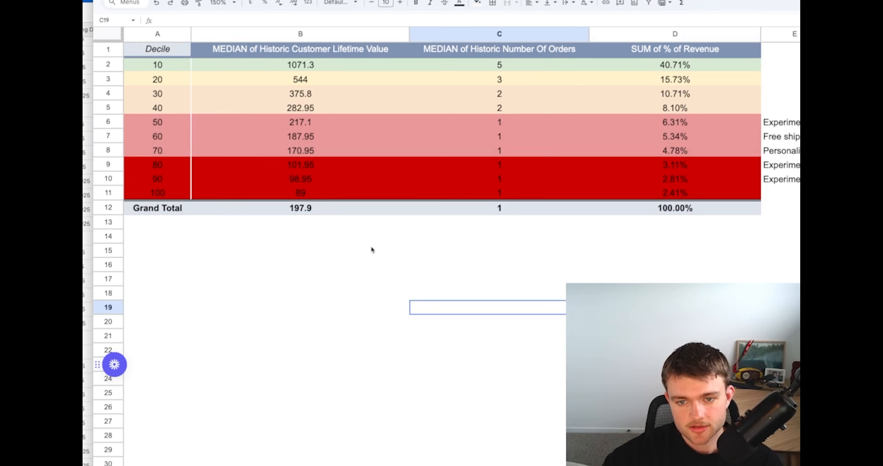
left_click(665, 166, "shift")
left_click(665, 156, "shift")
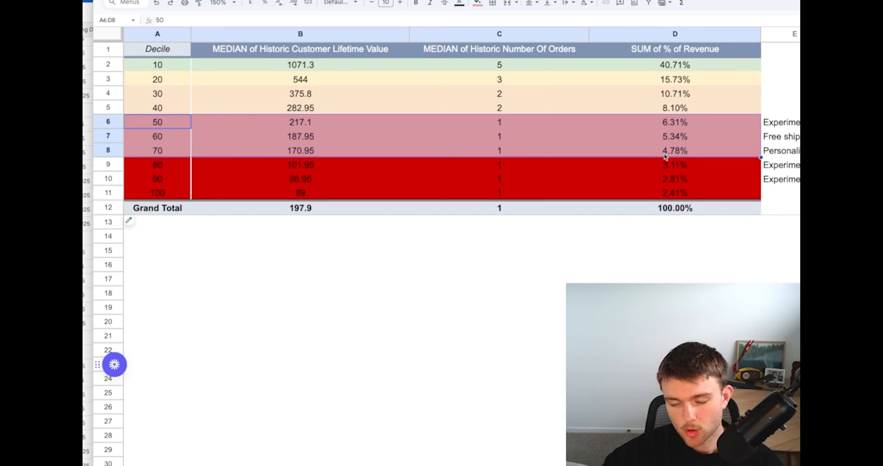
left_click(364, 328)
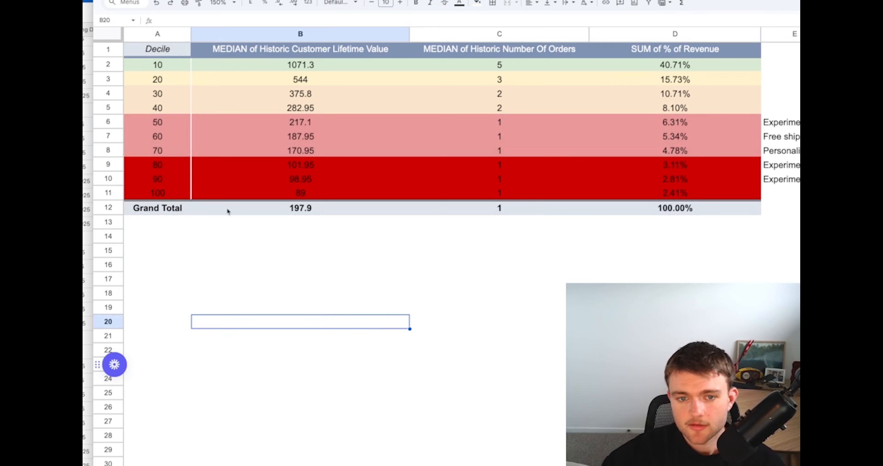
left_click_drag(157, 122, 655, 149)
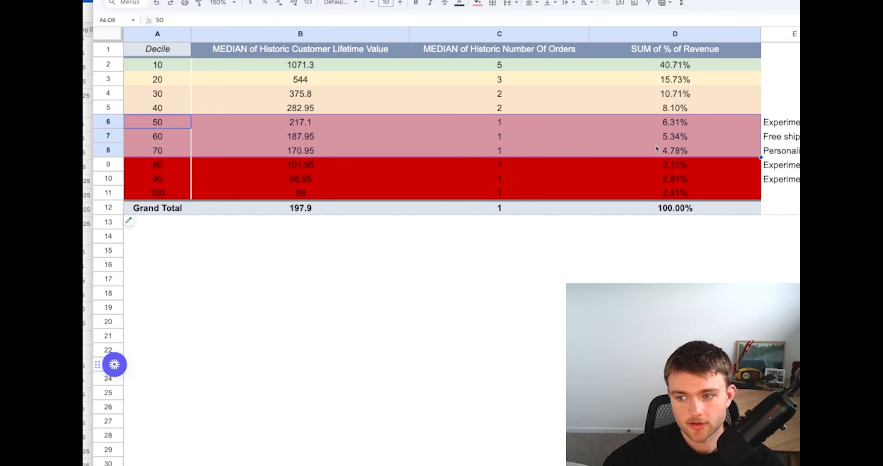
Move the three strategy notes beside deciles 50 to 70 from E6:E8 to B16:B18 below the pivot table
left_click(881, 136)
left_click_drag(787, 152, 785, 121)
key("ctrl+c")
left_click(188, 279)
key("ctrl+v")
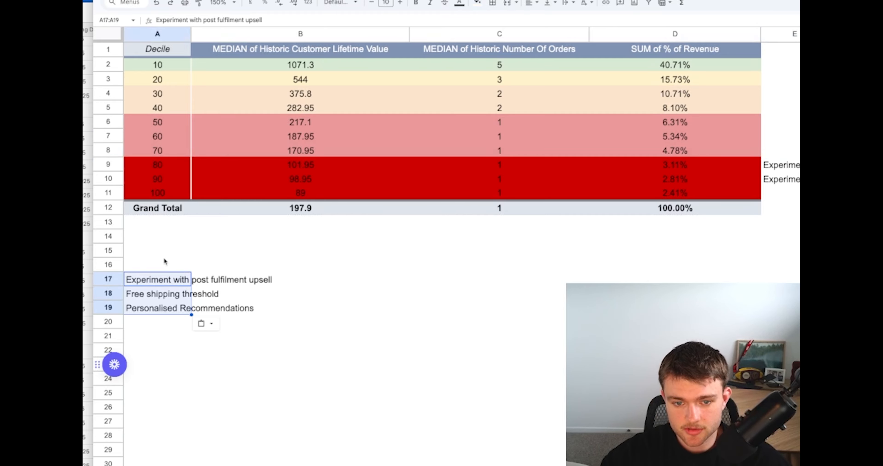
left_click(163, 266)
left_click_drag(163, 279, 167, 309)
key("ctrl+x")
left_click(336, 287)
left_click(338, 269)
key("ctrl+v")
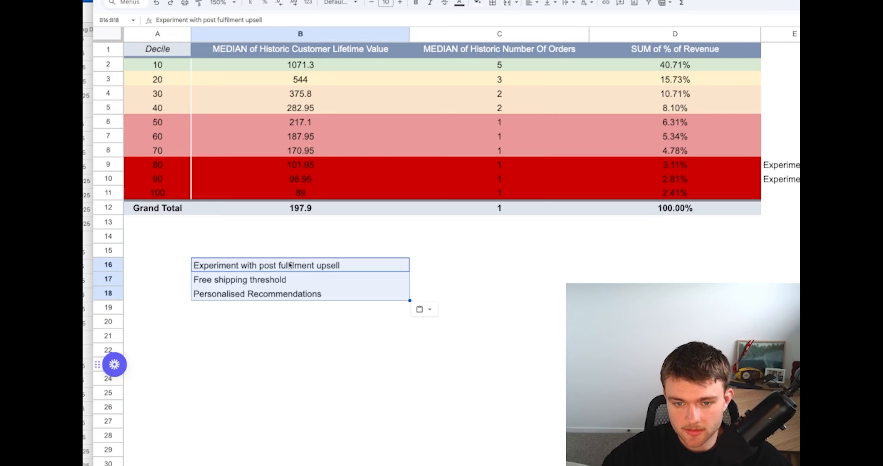
Enter the heading "Tier 2" in B15 above the moved notes
left_click(279, 252)
type("Tier 2")
key("Return")
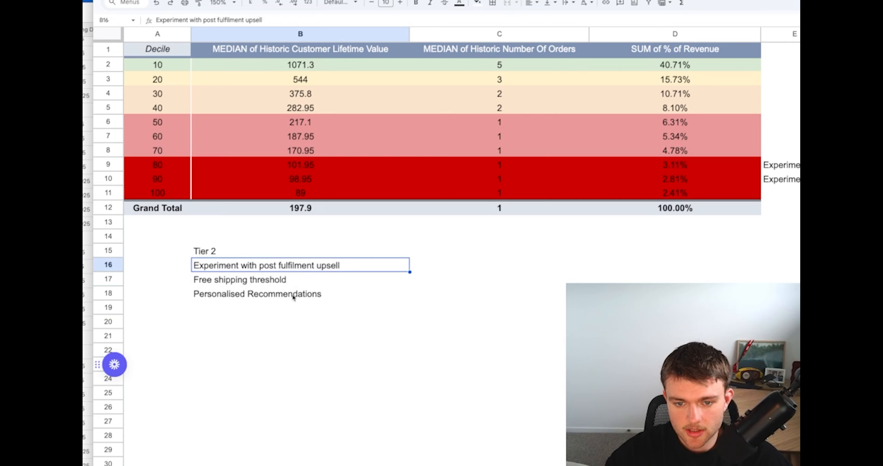
Add the note "Retargeting campaigns for lapsed spenders" in B19 at the end of the Tier 2 list
left_click(294, 307)
type("Retargetgin")
key("BackSpace")
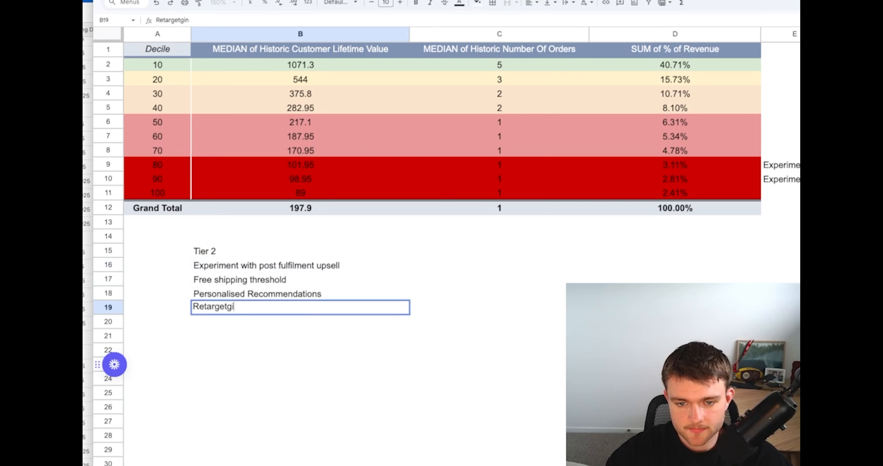
key("BackSpace")
key("BackSpace")
type("ing campaigns for l")
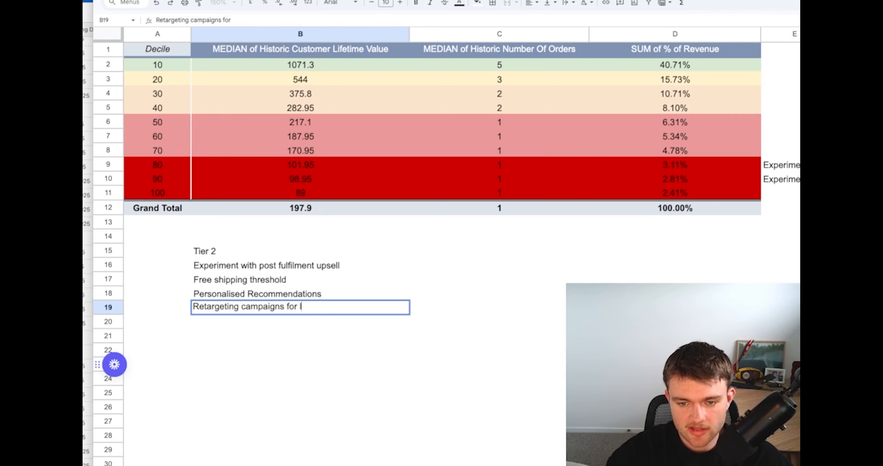
type("apsed spenders")
key("Return")
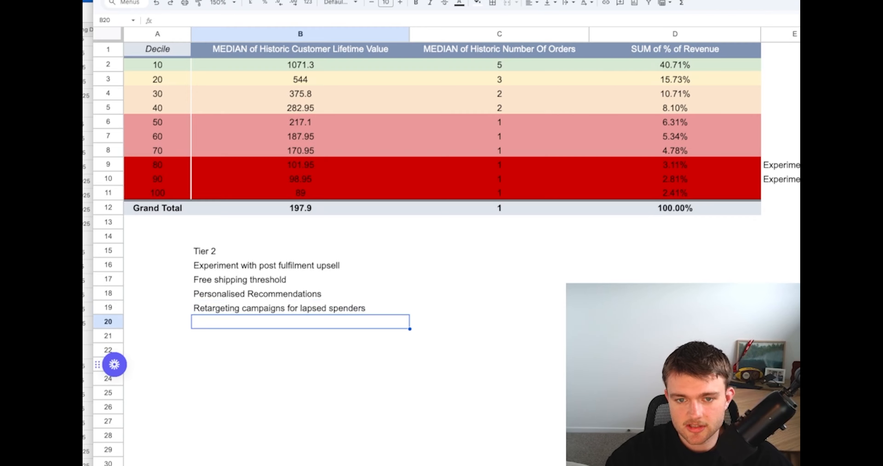
Enter the heading "Tier 1" in A15, beside the Tier 2 heading
left_click(157, 251)
type("Tier")
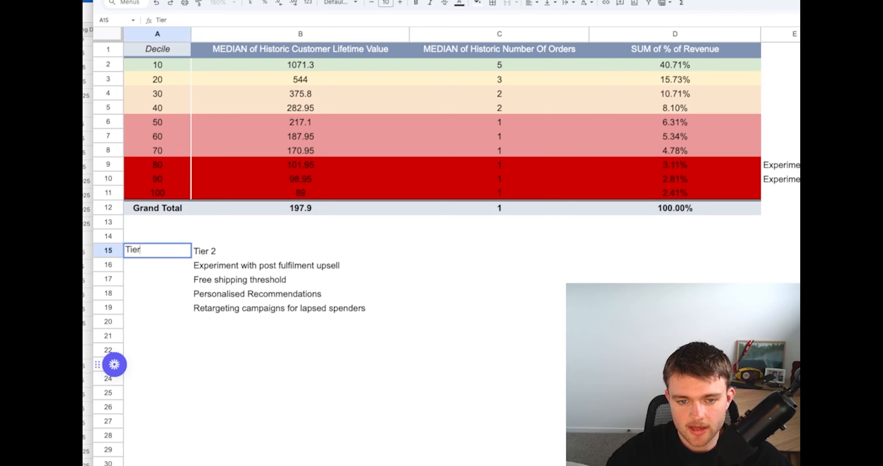
type(" 1")
key("Return")
Move the two notes beside deciles 80 and 90 from E9:E10 to A16:A17 and fit column A's width to its contents
left_click_drag(793, 165, 792, 180)
key("super+c")
left_click(155, 271)
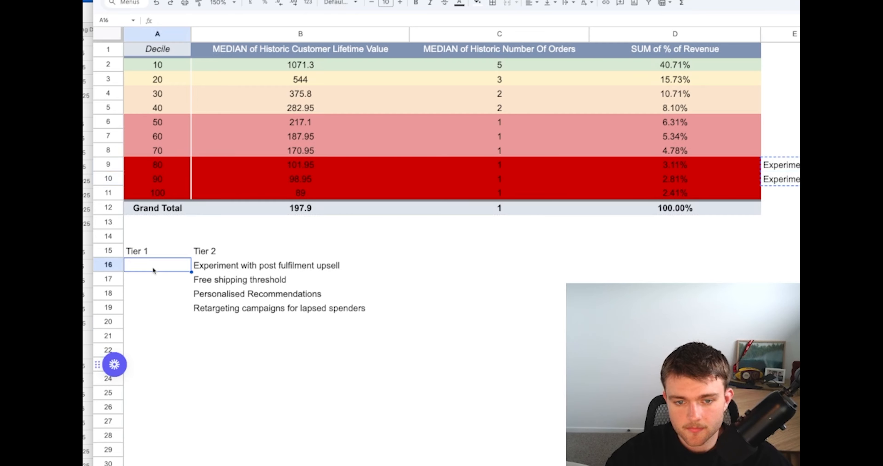
key("super+v")
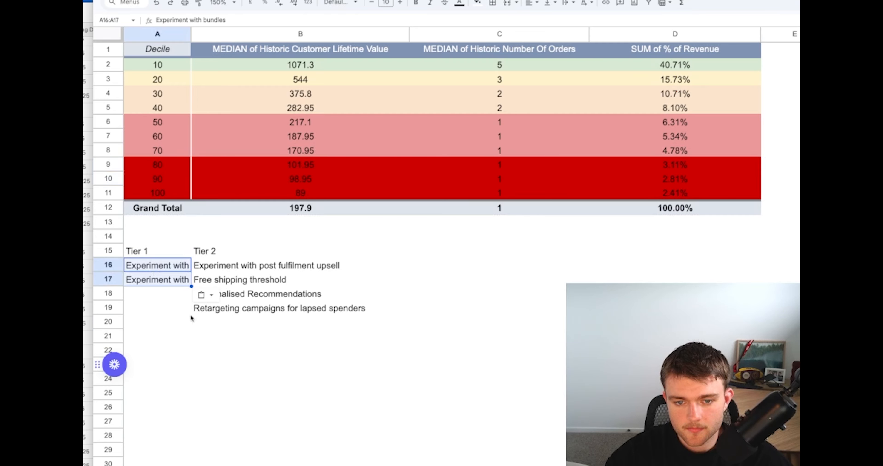
double_click(191, 34)
left_click(458, 320)
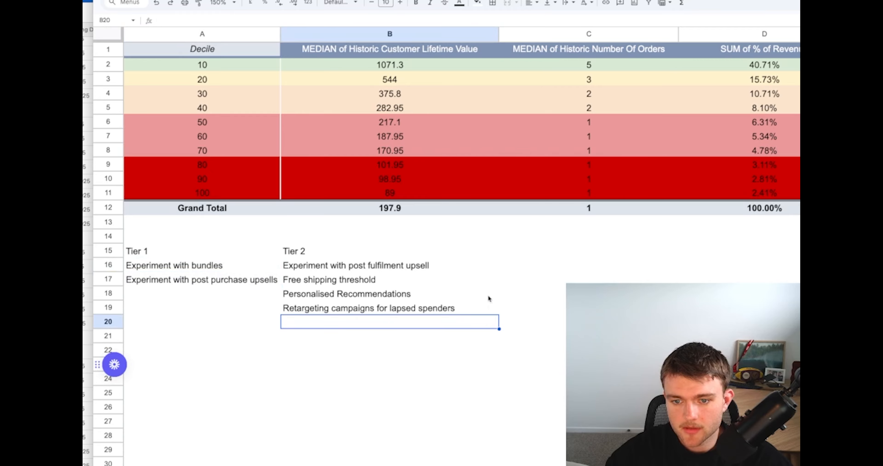
Enter the heading "Tier 3" in C15, beside the Tier 2 heading
scroll(525, 282, "right", 1)
left_click(490, 253)
type("Tier 3")
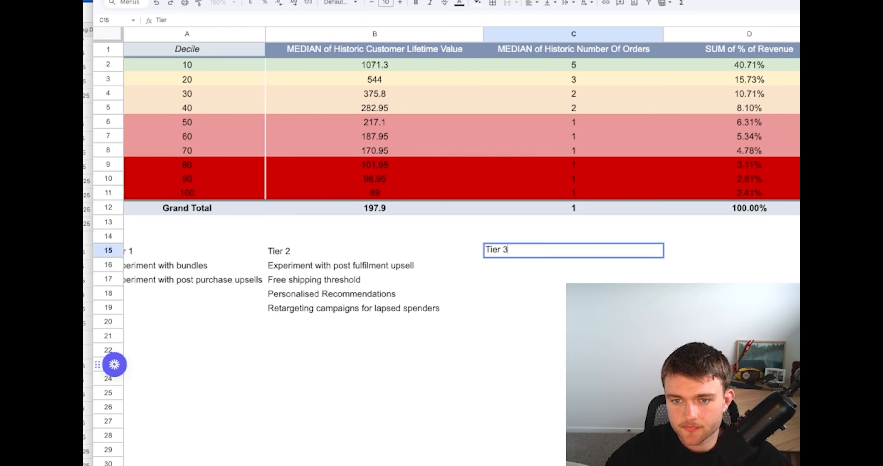
key("Return")
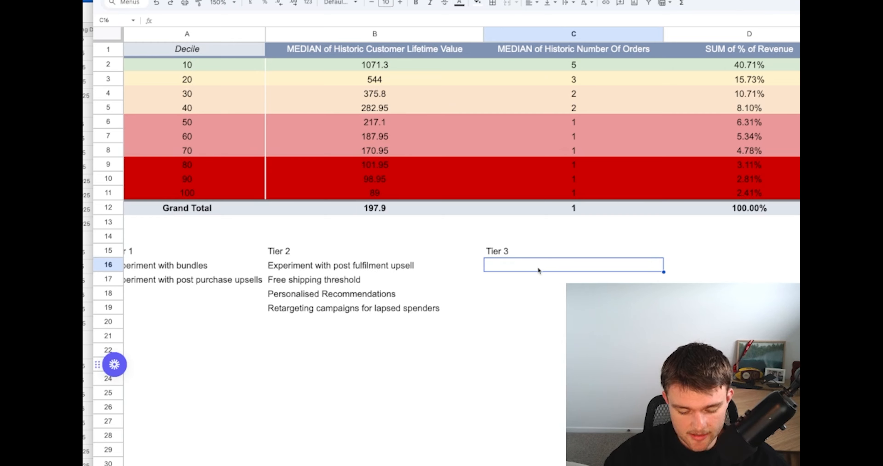
Enter the note "Special benefit after their 2nd order - free shipping on next order" in C16 under Tier 3
type("Special bene")
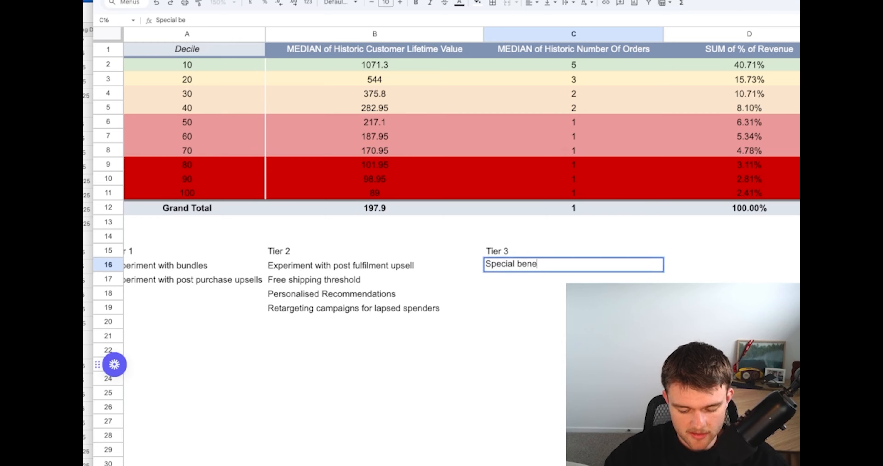
type("fit after theri")
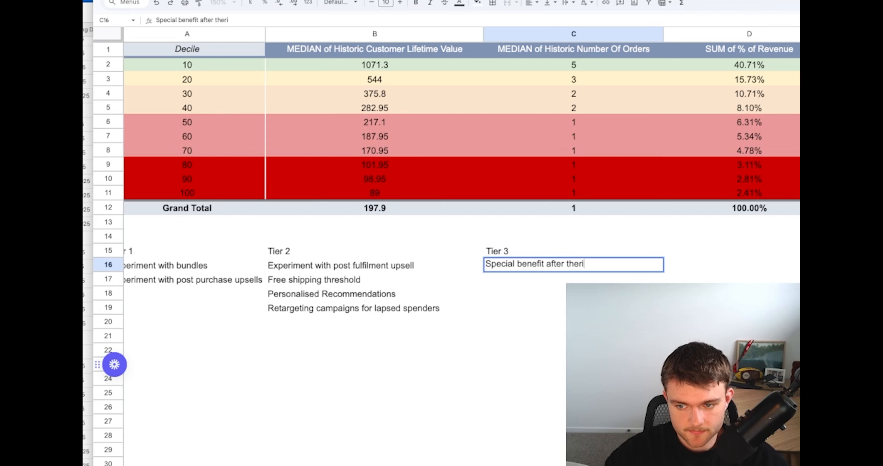
key("BackSpace")
key("BackSpace")
type("ir 2nd order")
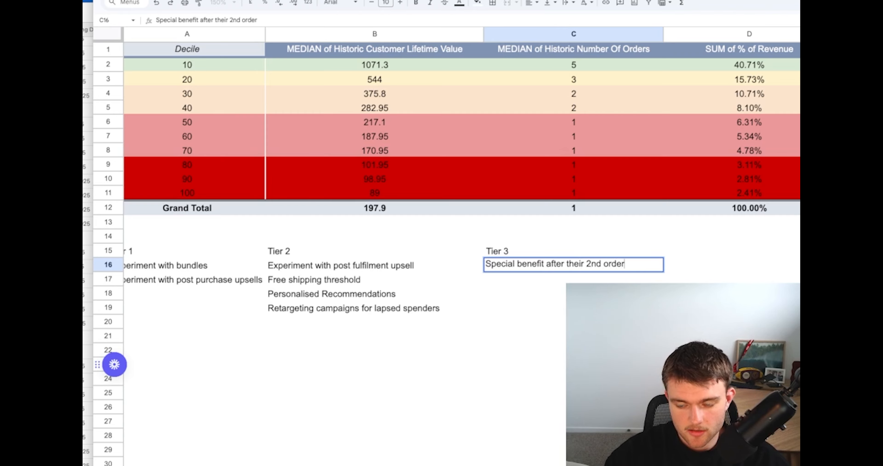
type(" - fre shipping")
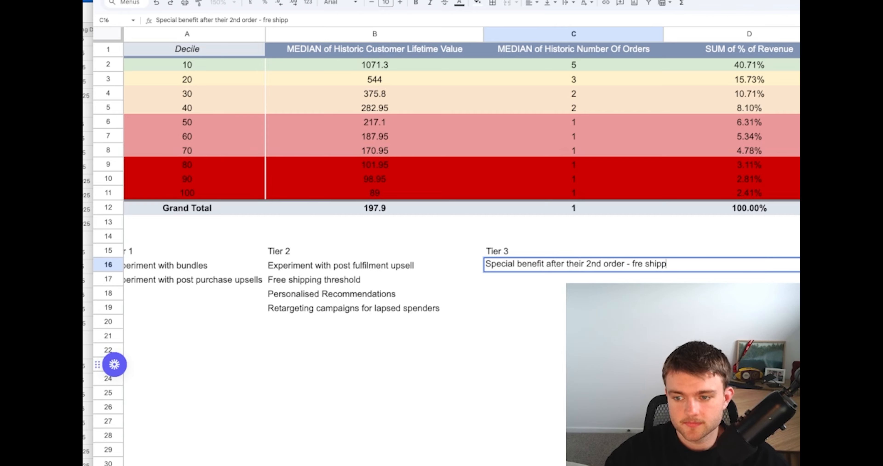
left_click(639, 263)
type("e")
left_click(699, 264)
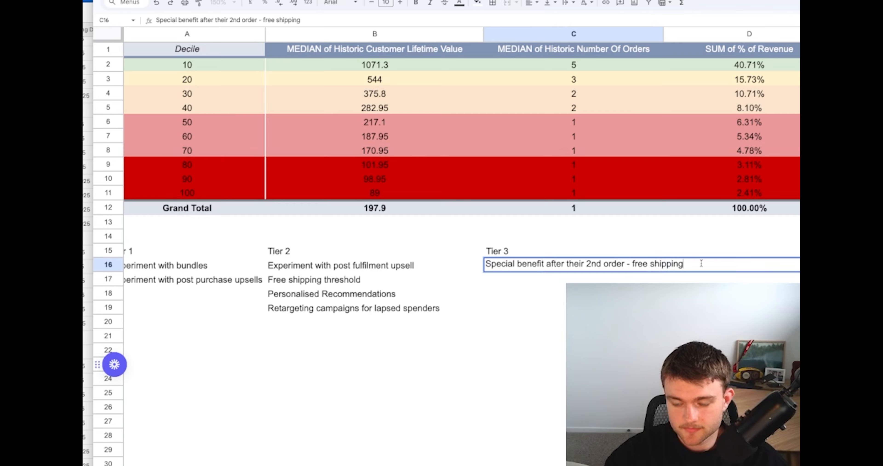
type("on next order")
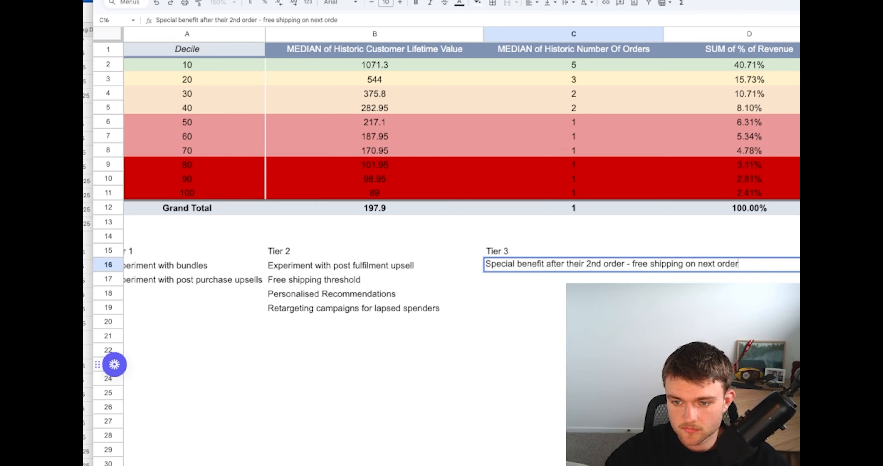
key("Return")
Add the notes "early access" in C17 and "hand written note or direct mail" in C18 to the Tier 3 list
type("early access")
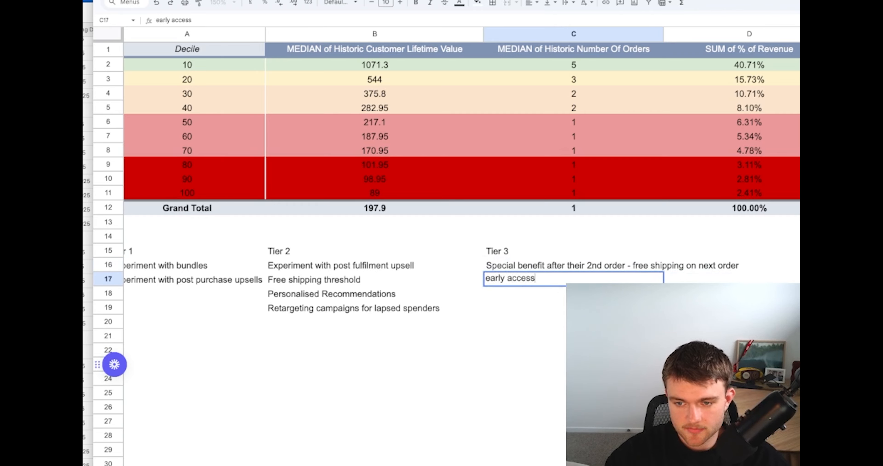
key("Return")
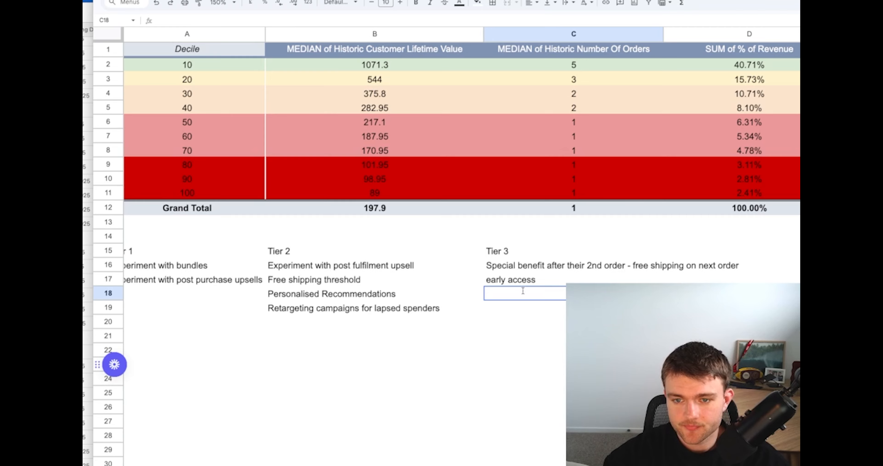
left_click(509, 321)
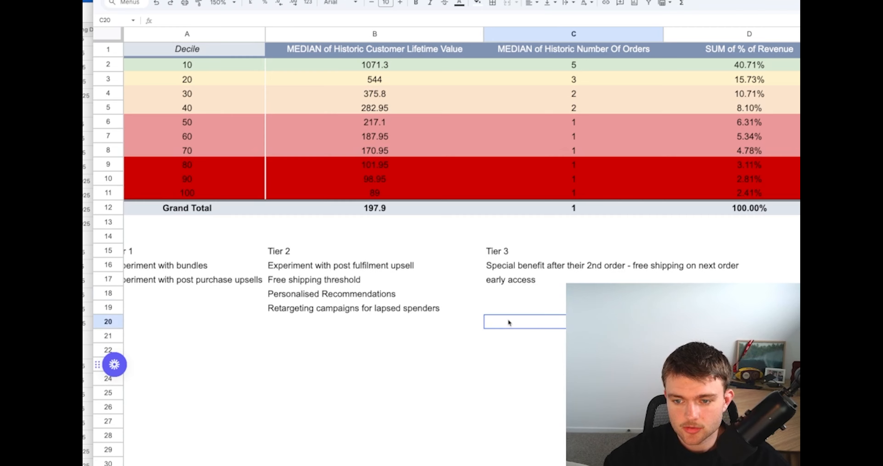
left_click(507, 297)
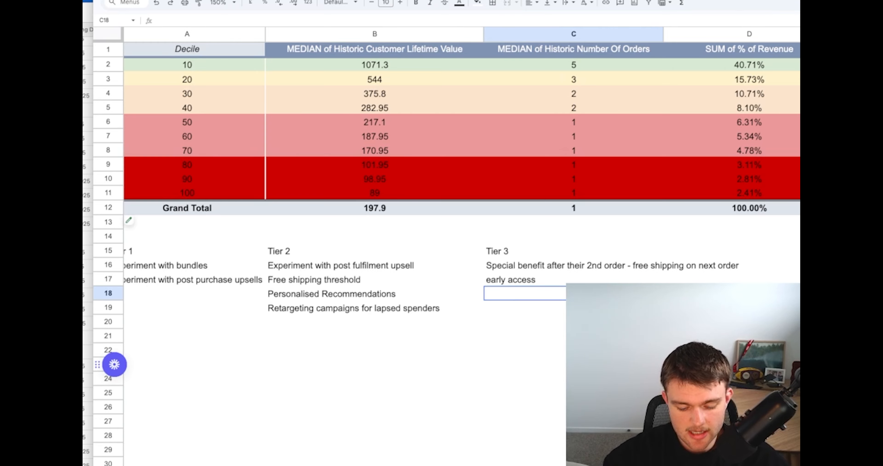
type("hand written note or")
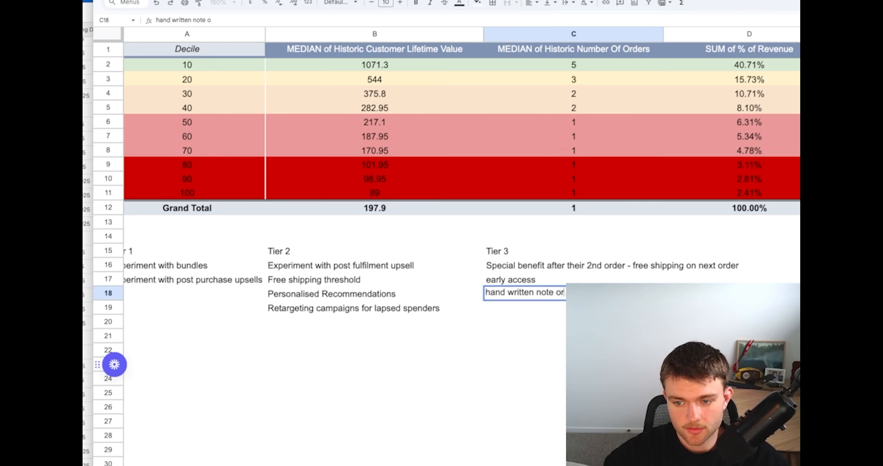
type(" direct mail")
key("Return")
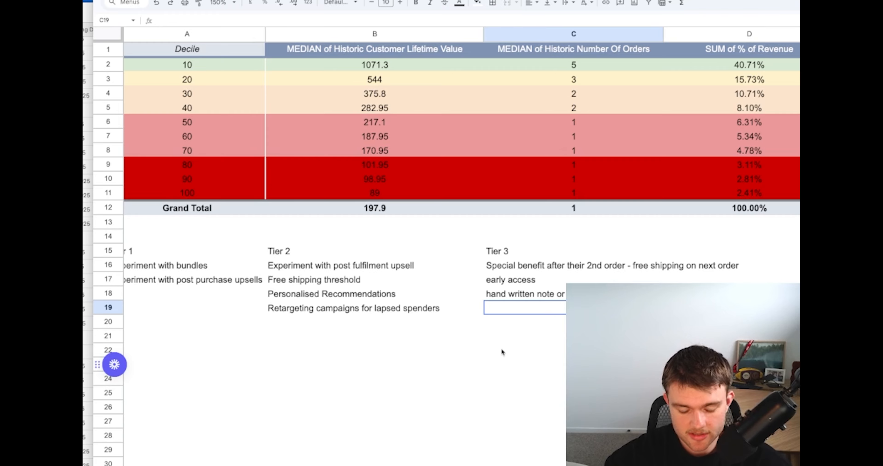
Add a note starting "Founder personalised" in C19 to the Tier 3 list
type("Founder p")
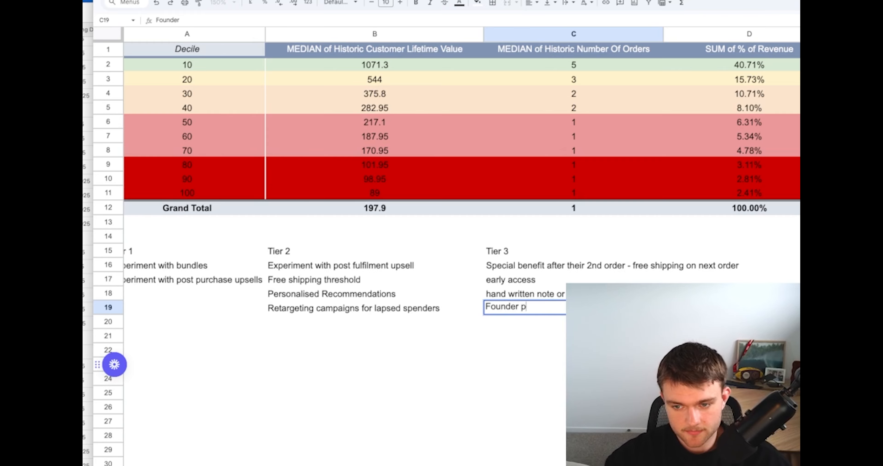
type("ersonalised emai")
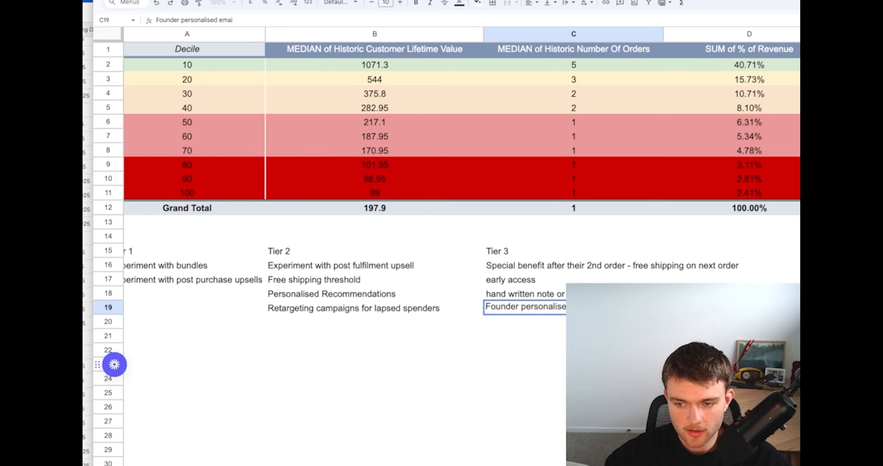
key("Return")
left_click(493, 379)
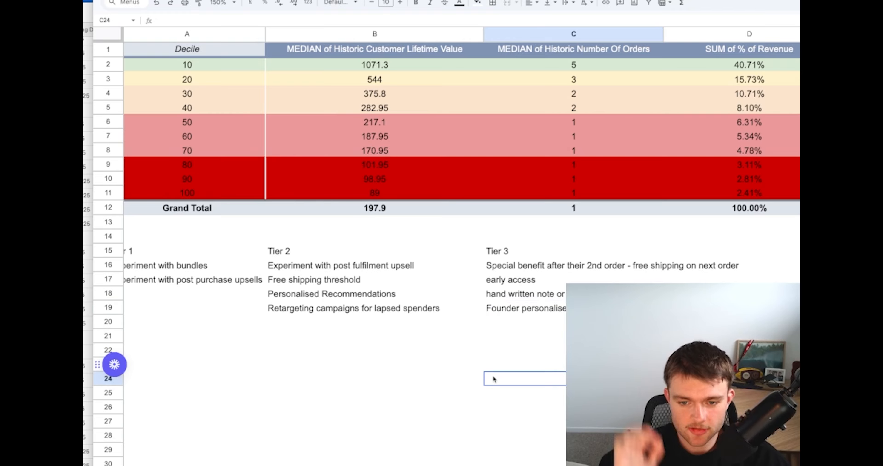
Add the note "GWP with their next purchase" in C20 at the end of the Tier 3 list
scroll(494, 378, "left", 1)
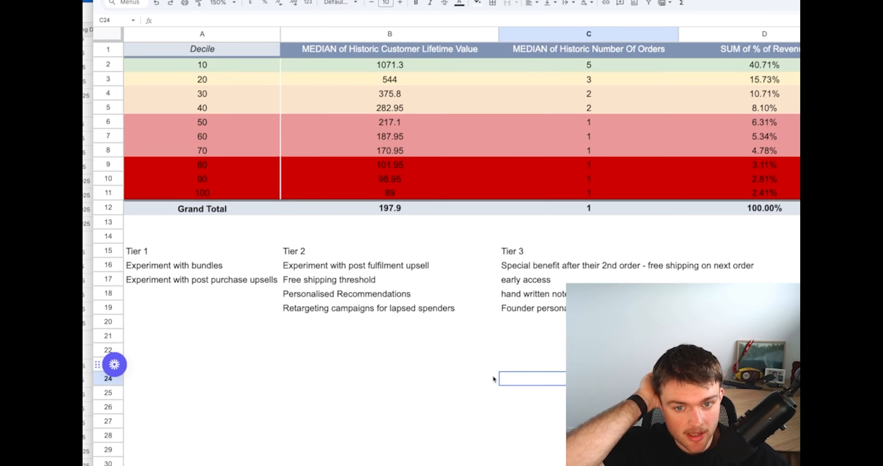
left_click(516, 323)
type("GWP")
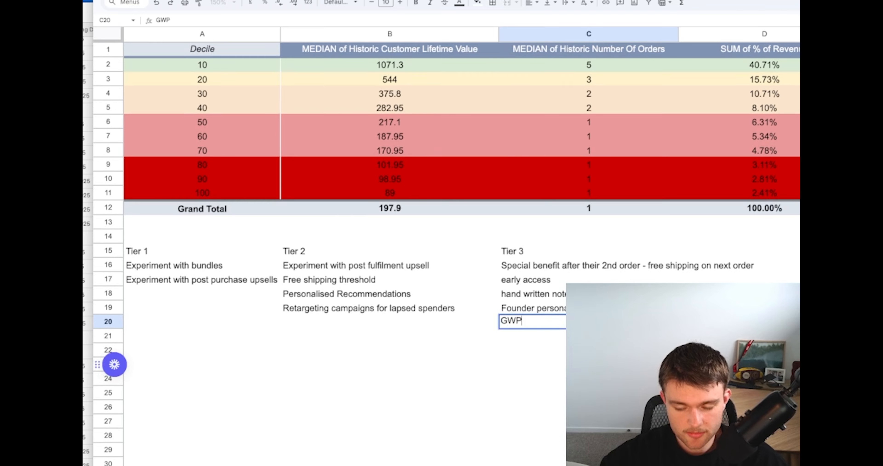
type(" with thei")
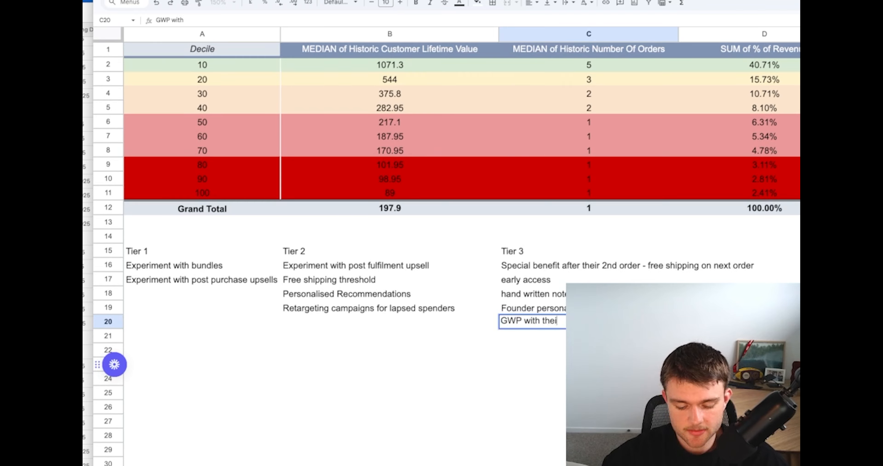
type("r next purchase")
key("Return")
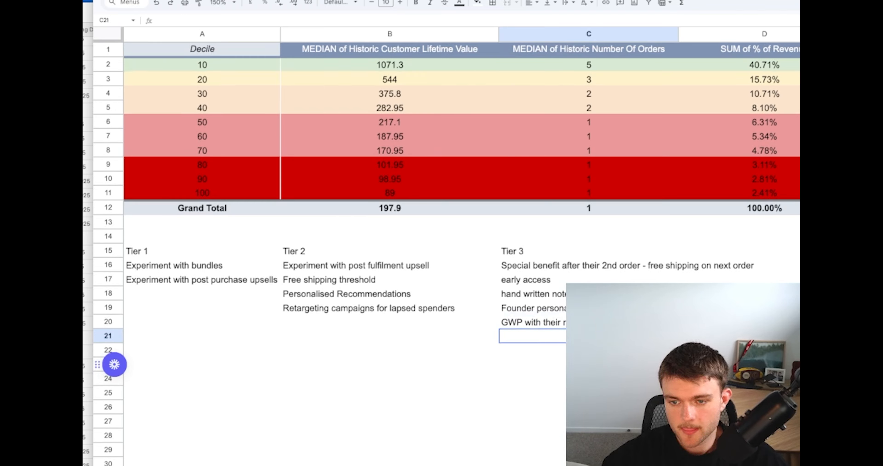
Enter the heading "Tier 4" in D15, beside the Tier 3 heading
left_click(716, 255)
type("Tier 4")
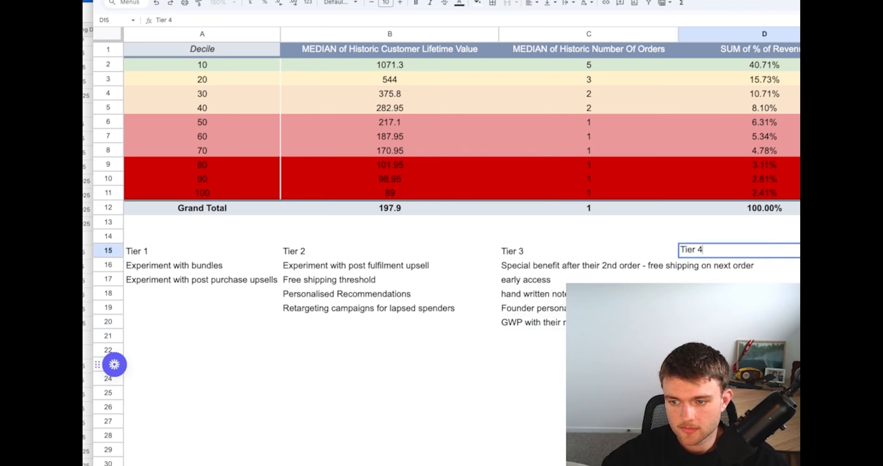
key("Return")
left_click(654, 253)
left_click(705, 265)
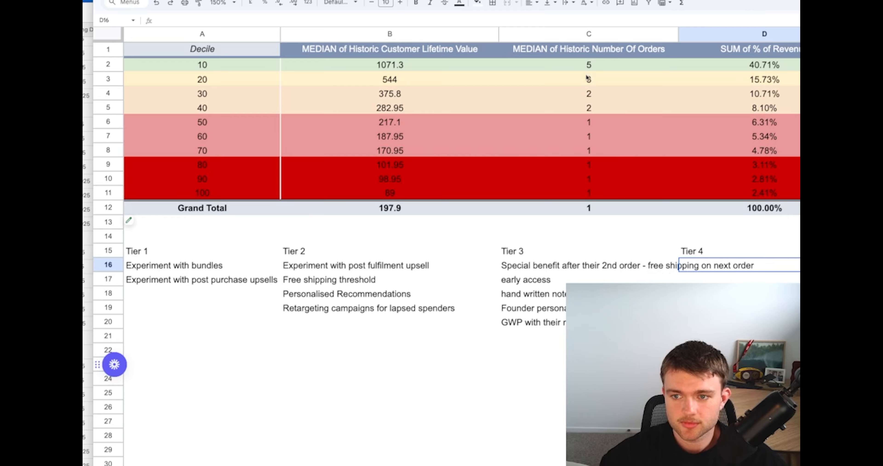
Capture a screenshot of the top decile rows in the pivot table and switch to ChatGPT
key("shift+super+4")
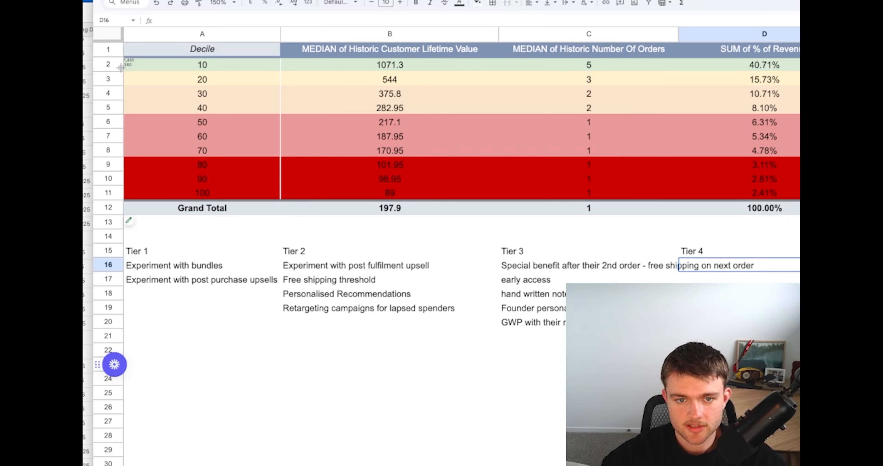
left_click_drag(121, 68, 800, 94)
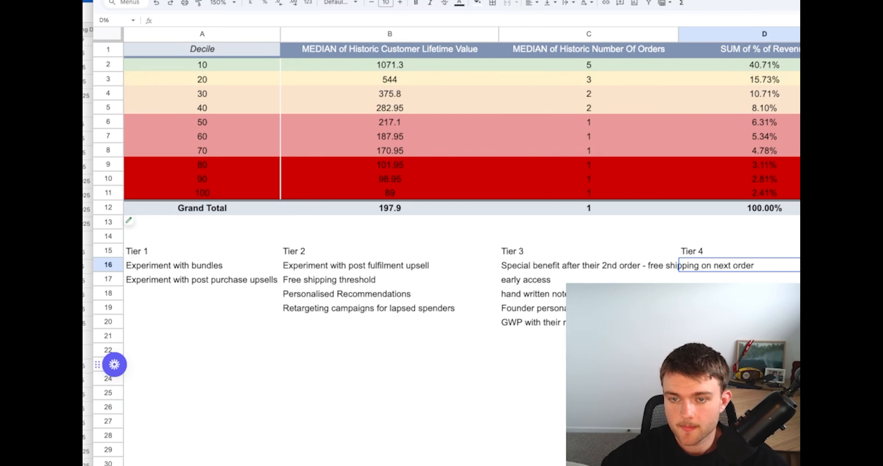
key("ctrl+Tab")
Read the ChatGPT strategies for nurturing the top deciles, focusing on the VIP experience and loyalty milestone ideas
scroll(520, 147, "down", 1)
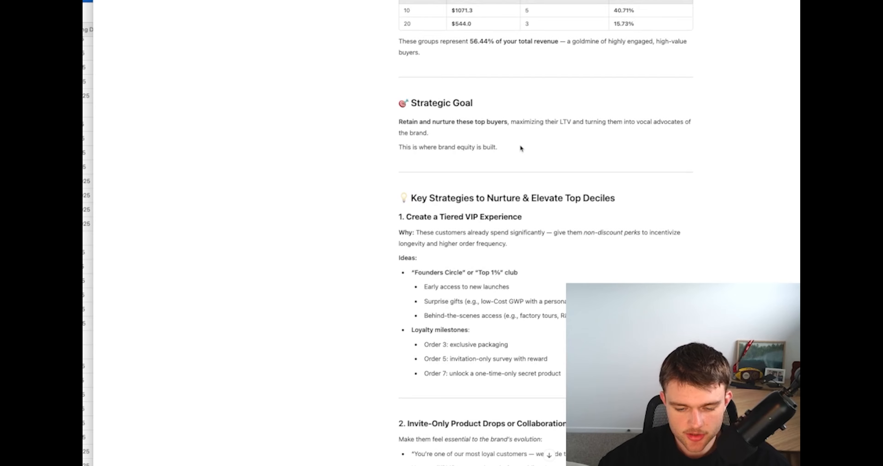
scroll(520, 146, "down", 3)
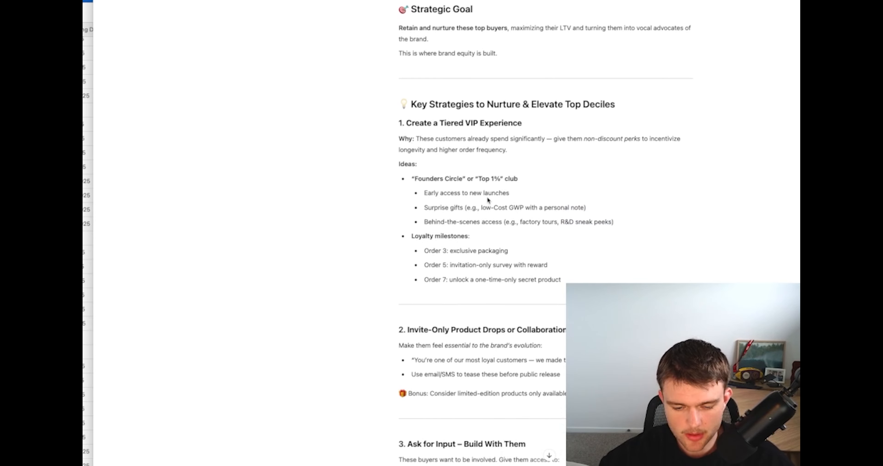
scroll(475, 209, "down", 2)
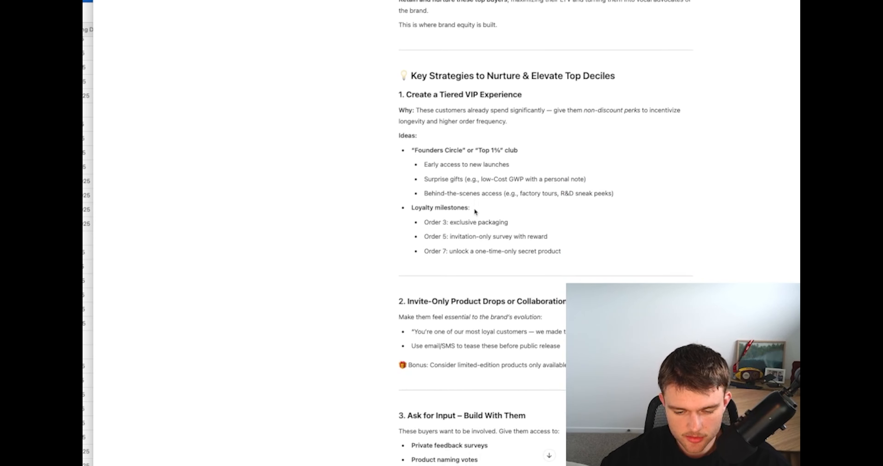
scroll(473, 209, "down", 3)
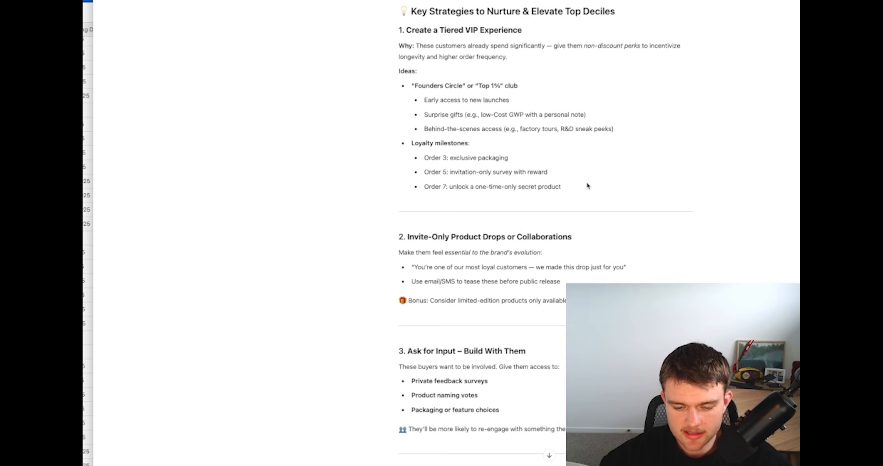
left_click_drag(549, 172, 424, 158)
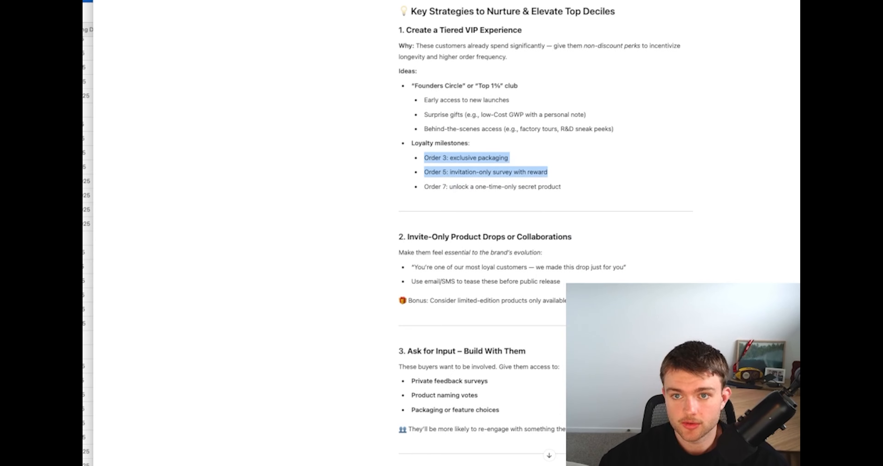
left_click(422, 70)
Switch back to the spreadsheet and enter the note "Loyalty milestones" in D16 under Tier 4
key("ctrl+Tab")
left_click(706, 322)
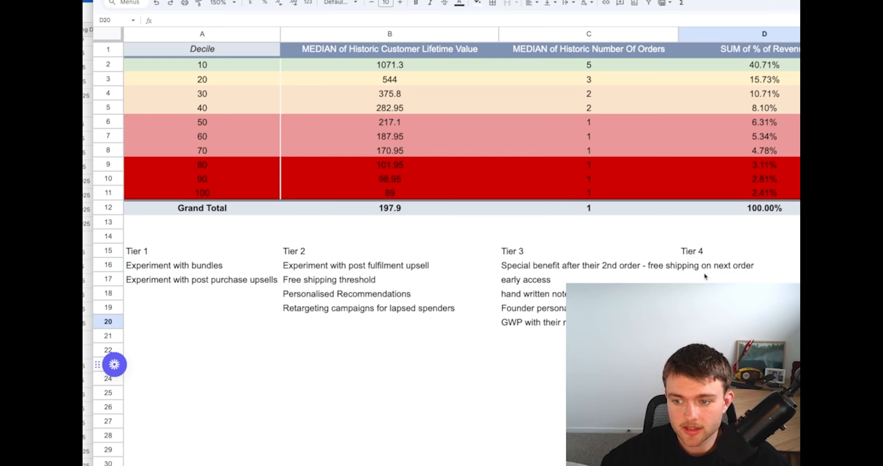
left_click(705, 265)
type("Loyalty ")
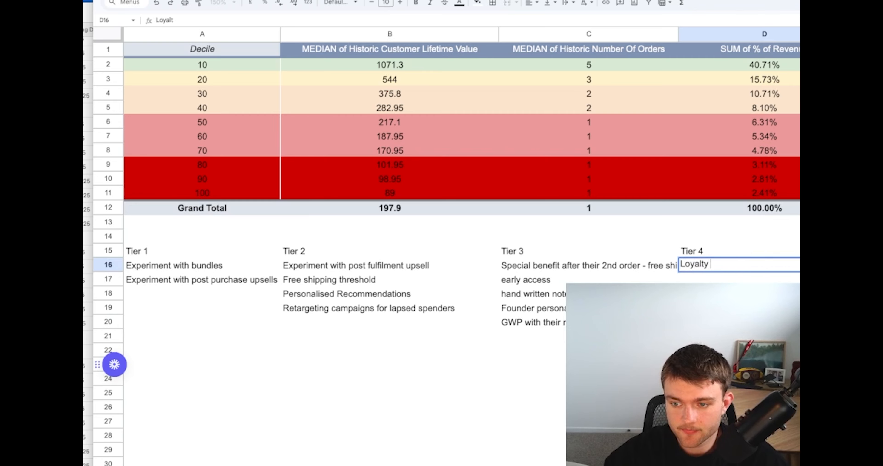
type("milestones")
key("Return")
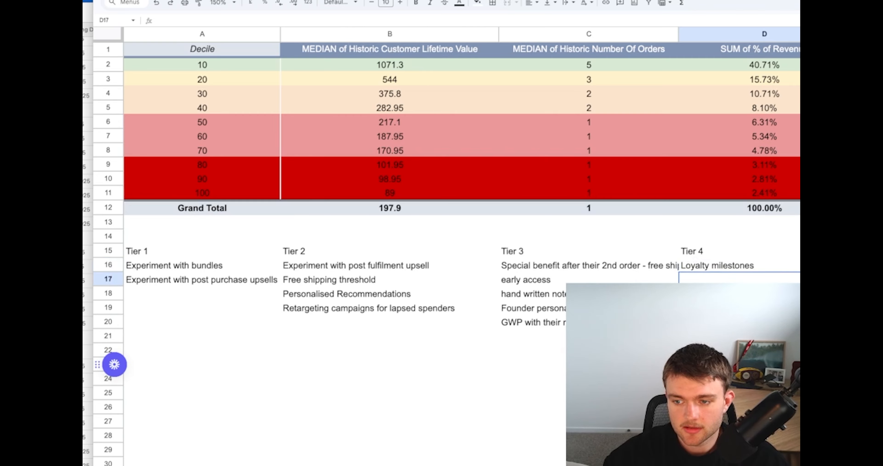
Wrap the text of the Tier 3 notes in C16:C20 so long entries fit within the column
left_click_drag(564, 267, 564, 320)
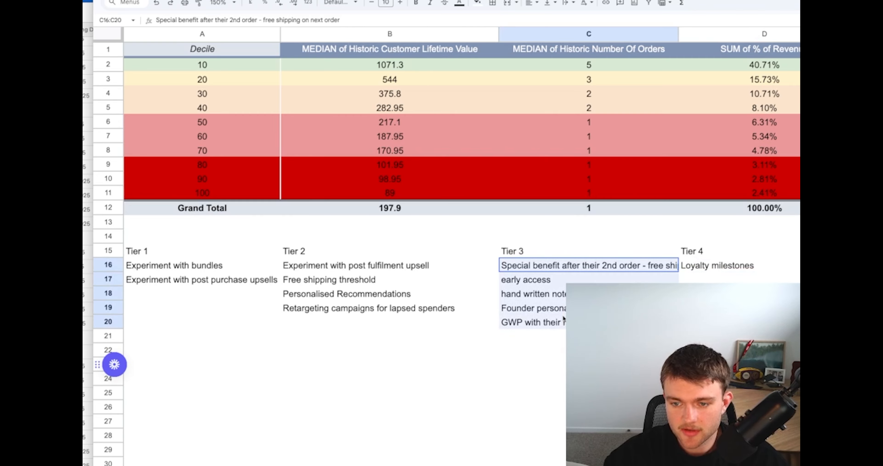
left_click(568, 2)
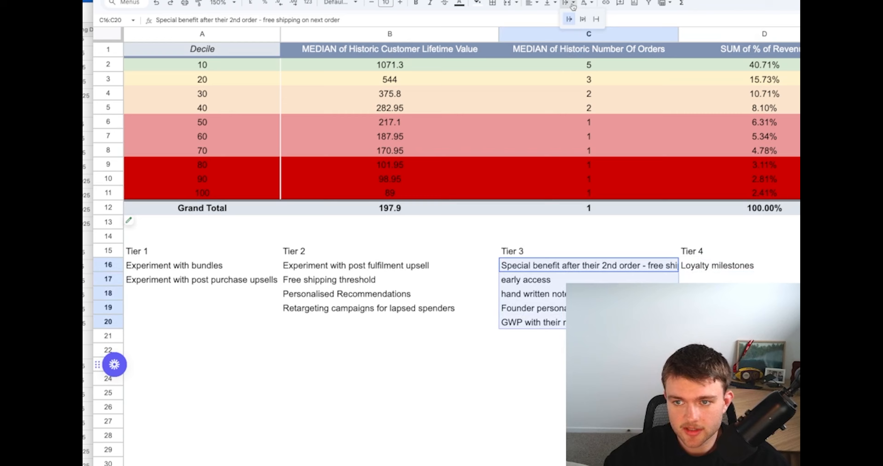
left_click(582, 21)
left_click(532, 304)
left_click(689, 271)
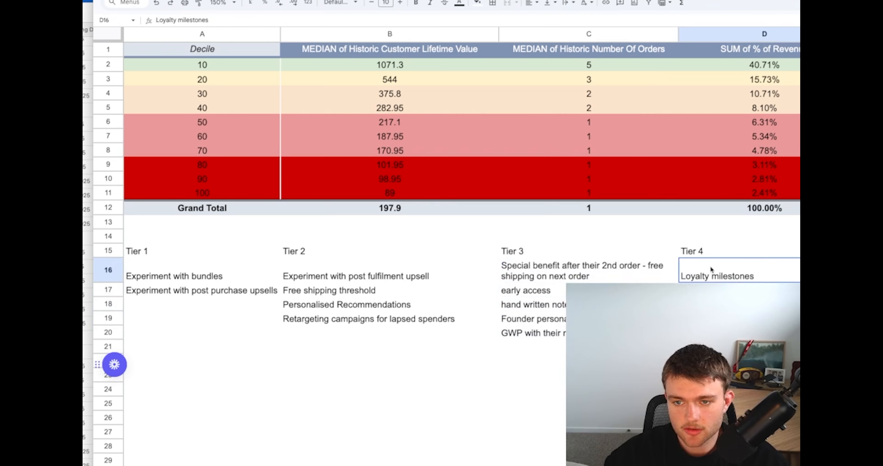
Enter the formula =B3/C3 in E3 to divide the decile 20 median lifetime value by its number of orders
left_click(414, 84)
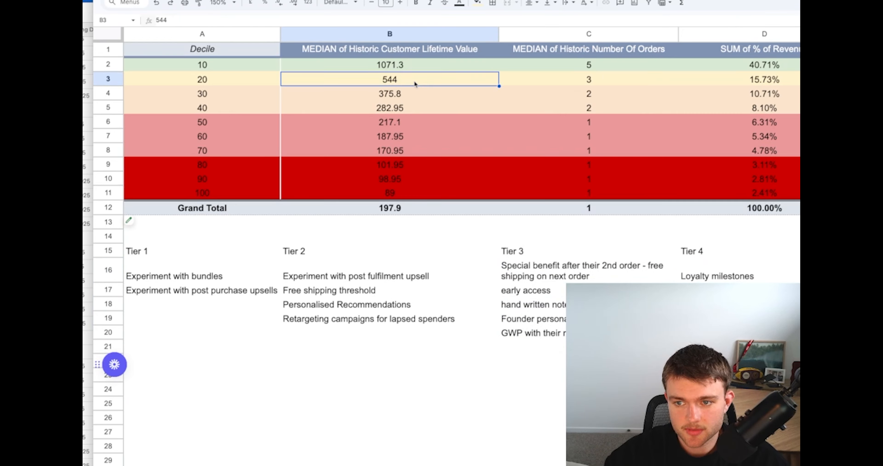
left_click(866, 79)
type("=")
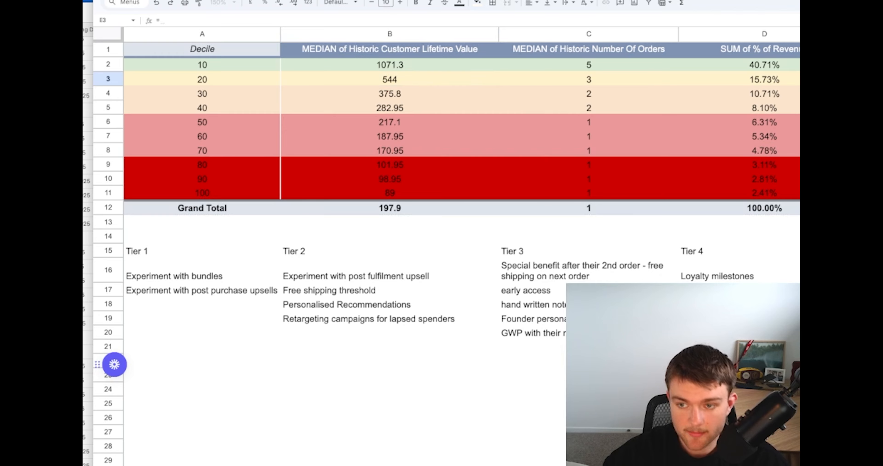
key("Left")
key("Left")
key("Left")
type("/")
key("Left")
key("Left")
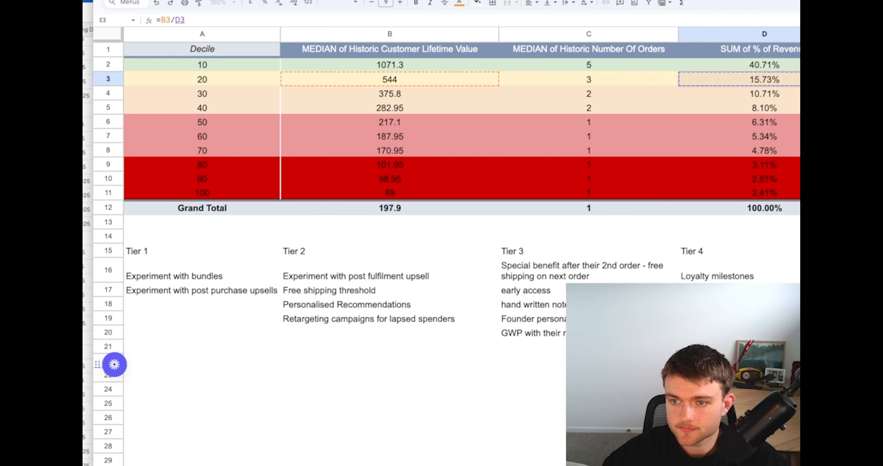
key("Return")
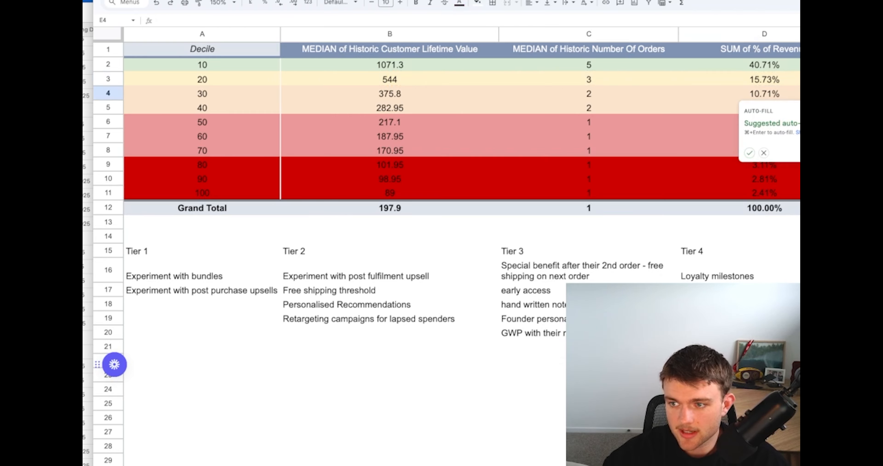
key("Up")
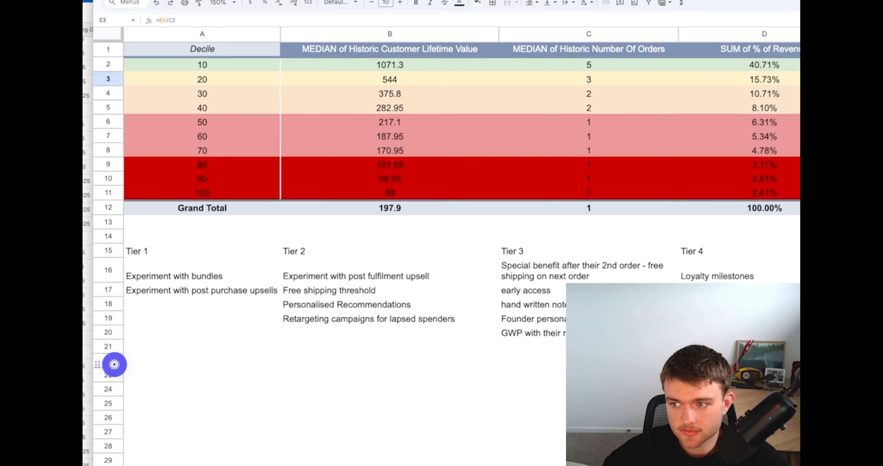
Fill the value-per-order formula from E3 down to row 11 and check the copied cells
left_click_drag(879, 86, 880, 193)
left_click(881, 179)
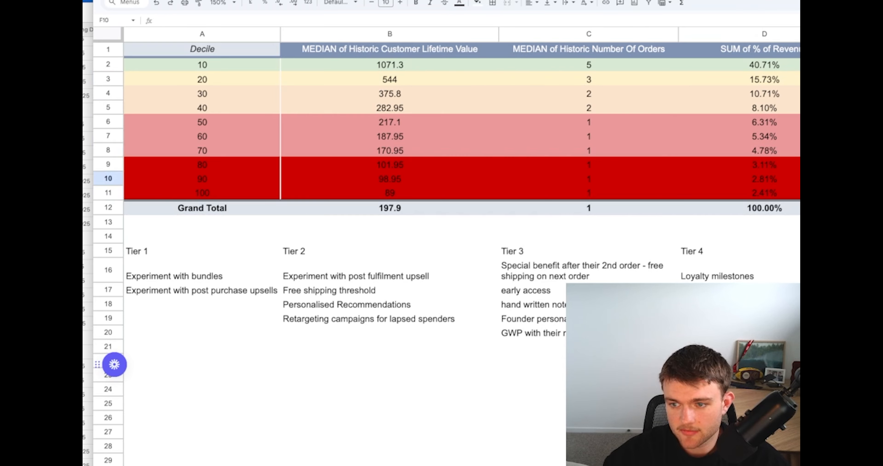
left_click(879, 94)
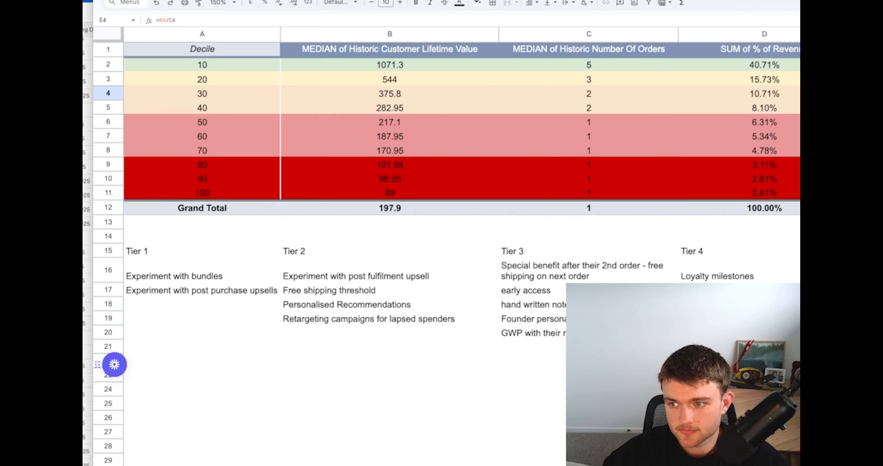
left_click(879, 108)
left_click(879, 80)
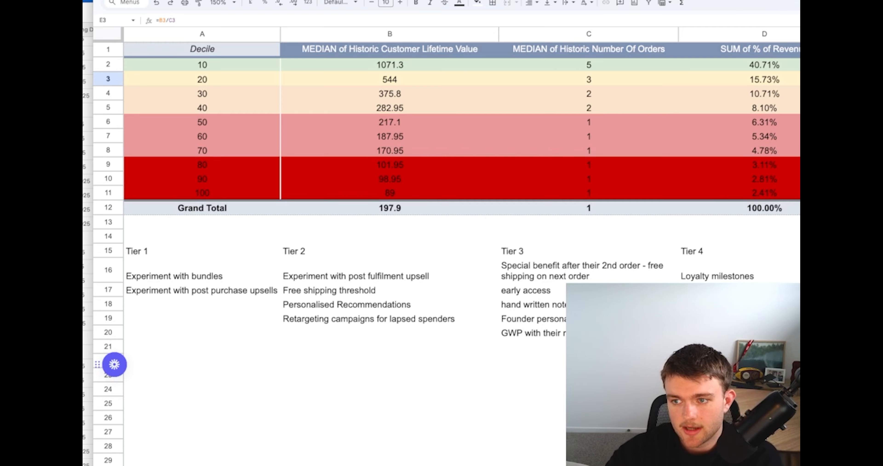
key("Up")
type("=")
key("Left")
key("Left")
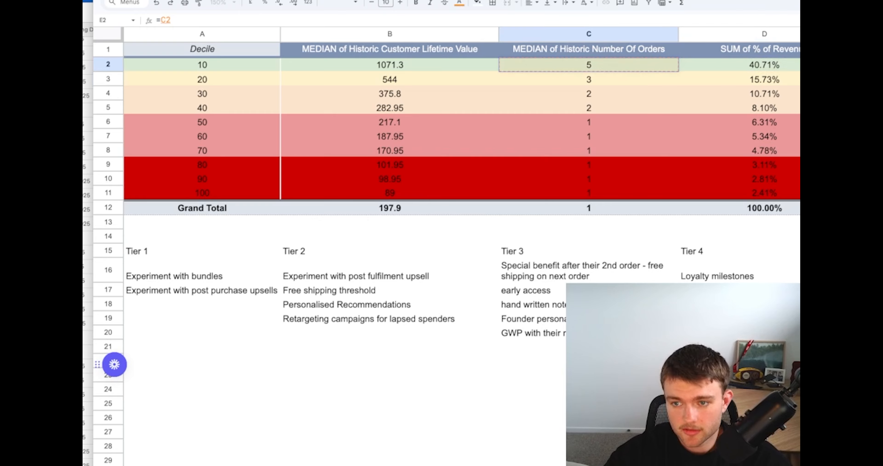
type("/")
key("Left")
key("Left")
key("Left")
key("Return")
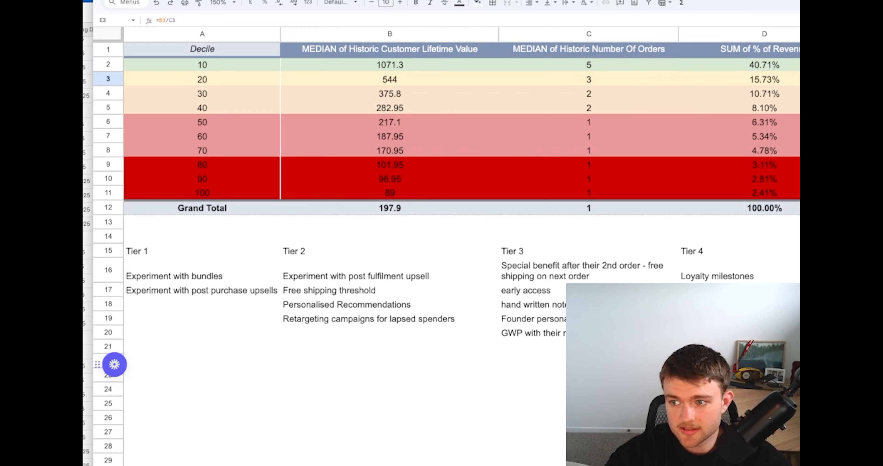
key("Up")
key("Delete")
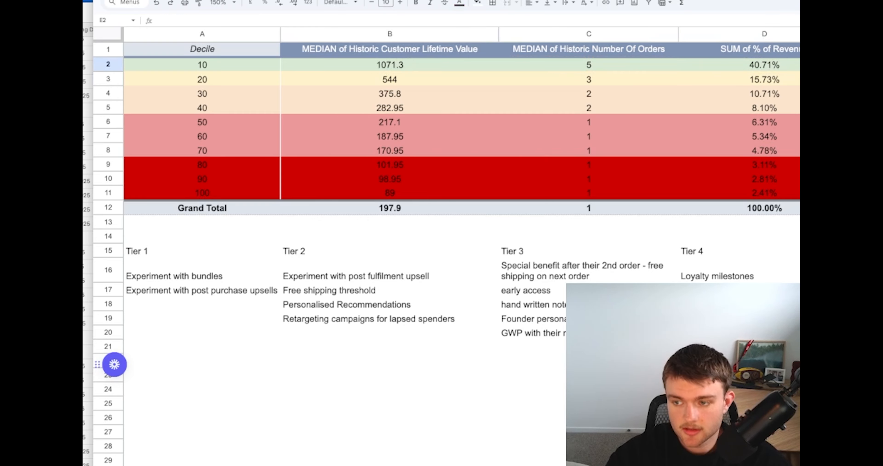
Enter the formula =B2/C2 in E2 to get the value per order for decile 10
type("=")
key("Left")
key("Left")
key("Left")
type("/")
key("Left")
key("Left")
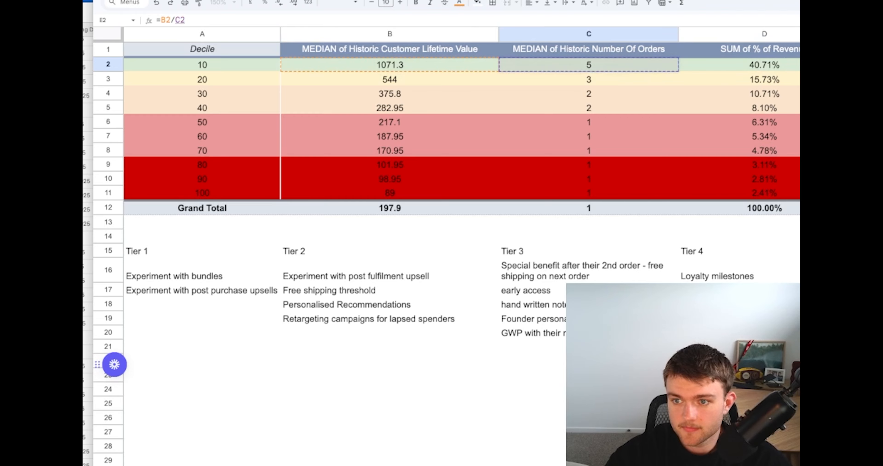
key("Return")
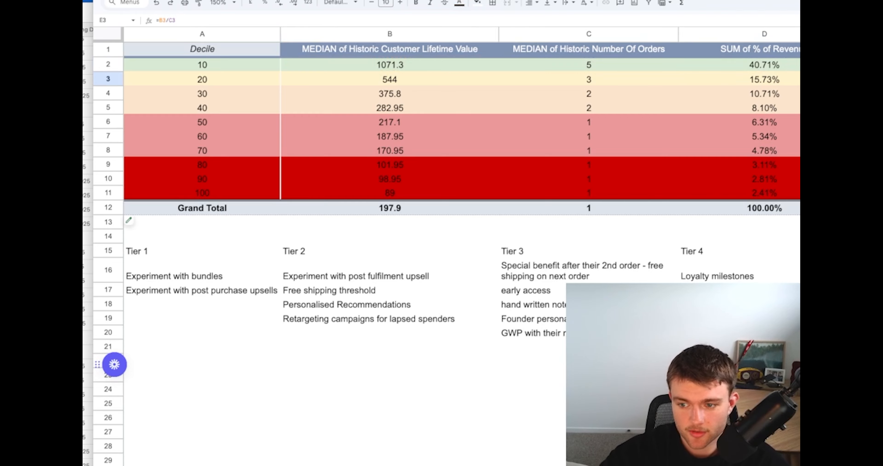
Align the tier notes in A16:D19 vertically to the middle of their cells
left_click(699, 267)
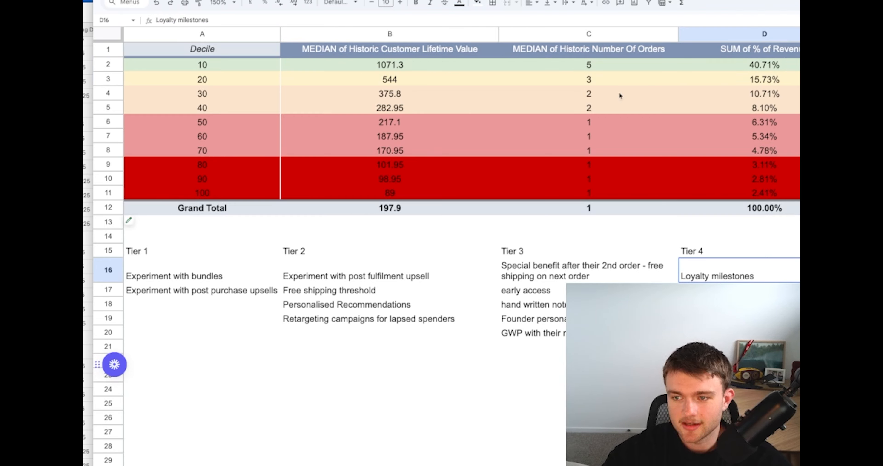
left_click(270, 277)
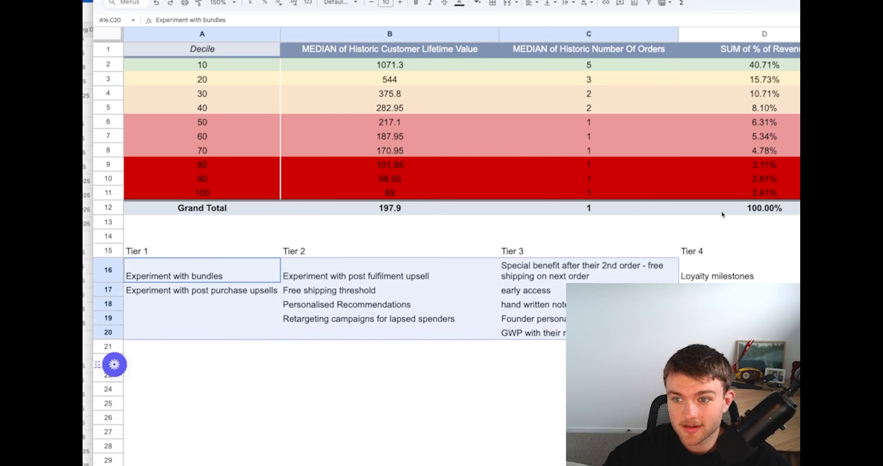
left_click_drag(696, 270, 217, 321)
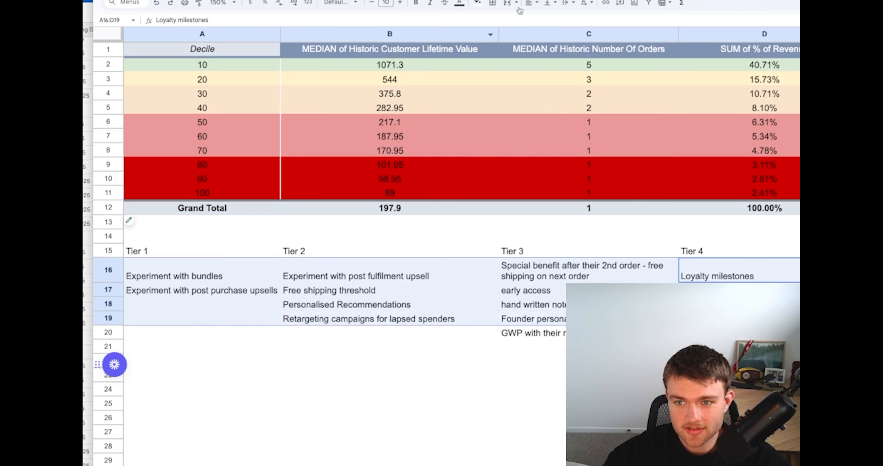
left_click(549, 3)
left_click(566, 19)
left_click(723, 332)
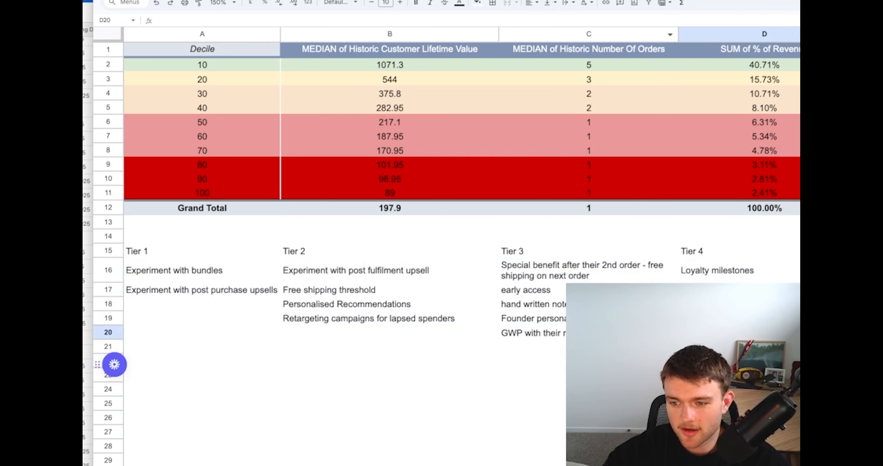
Check the invite-only product drops idea in ChatGPT and enter the note "Invite only" in D17 under Tier 4
left_click(723, 290)
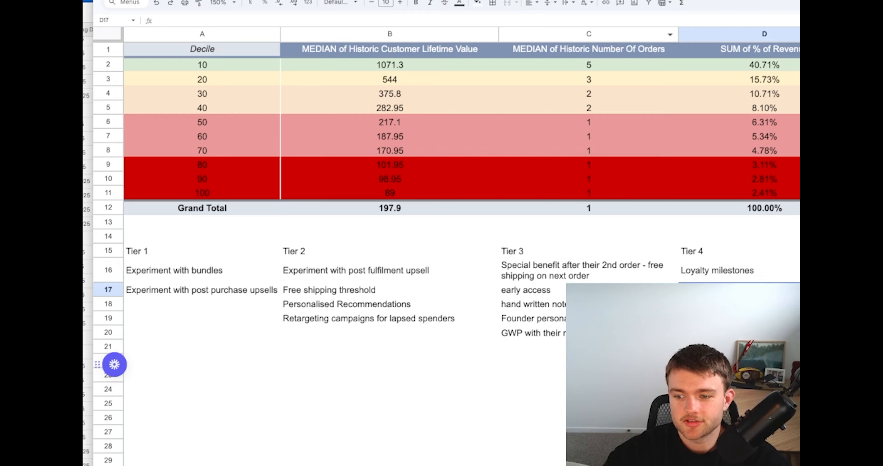
key("ctrl+Tab")
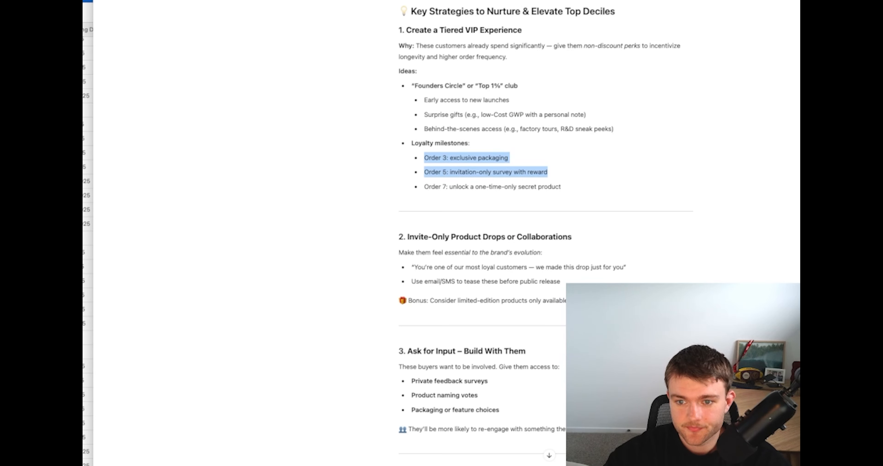
scroll(437, 144, "down", 3)
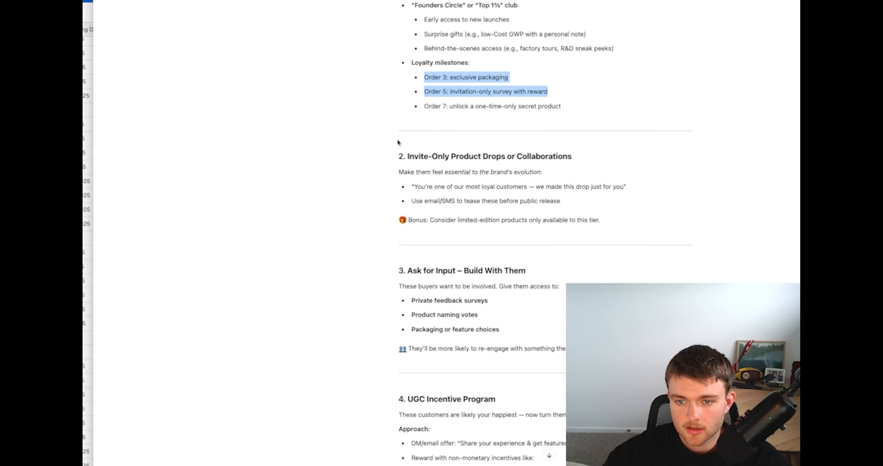
key("ctrl+shift+Tab")
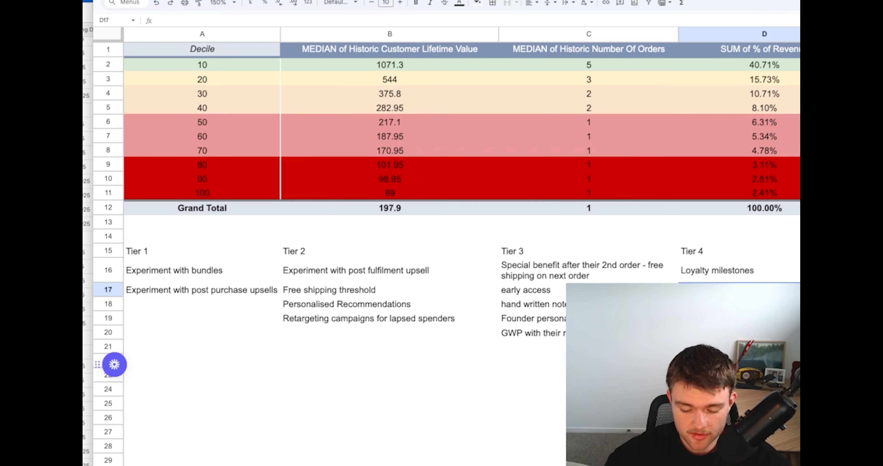
type("Invite only stuff")
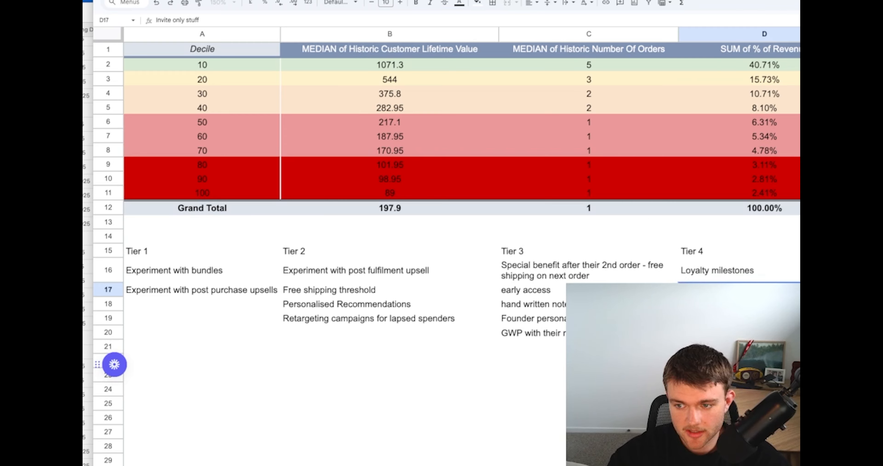
key("Return")
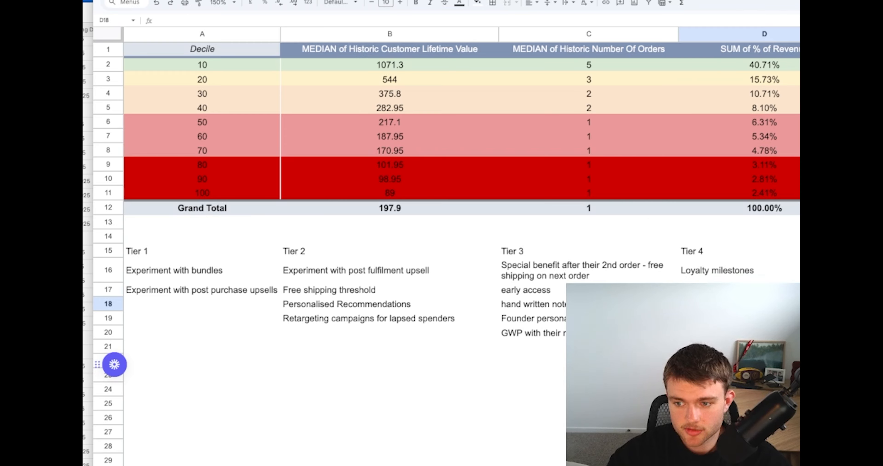
Enter a note beginning "Make next tier look insane with" in D18 under Tier 4
type("Make next ti")
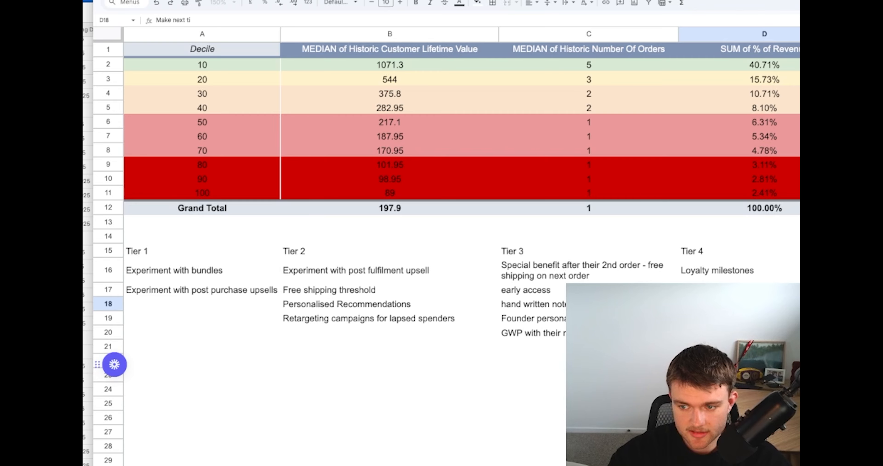
type("er look insane with FOMO")
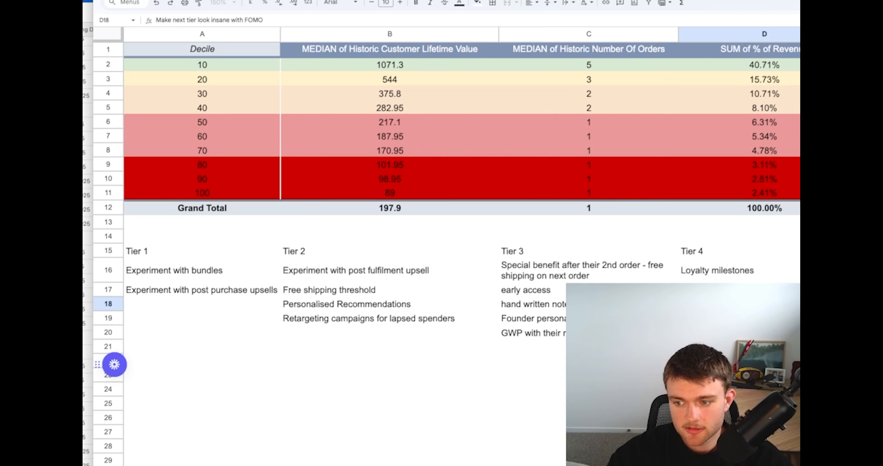
key("Return")
left_click(531, 389)
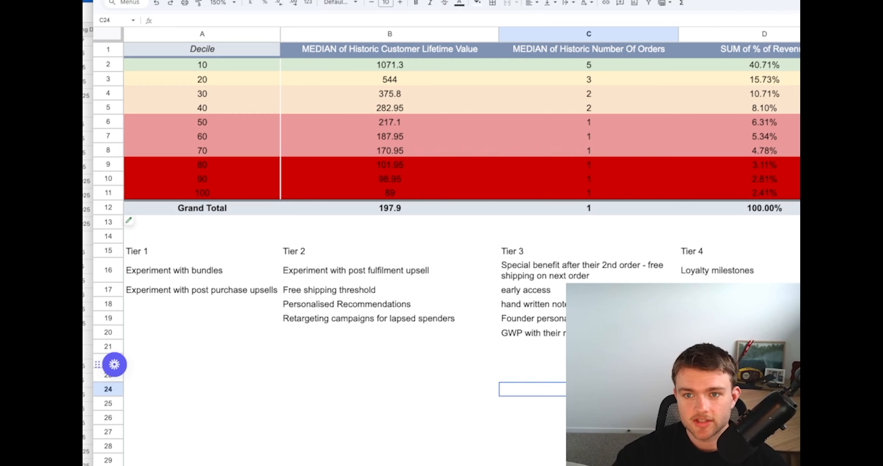
Switch to ChatGPT and read the invite-only product drops and customer input strategies, highlighting the product naming votes idea
key("ctrl+Tab")
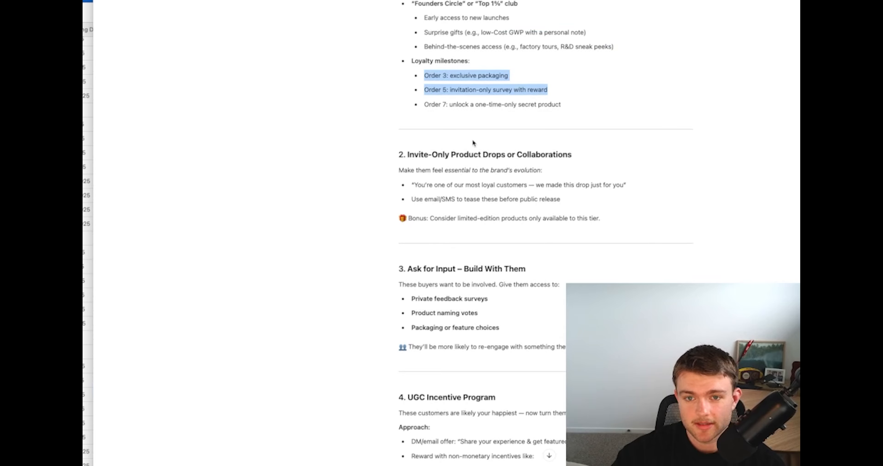
scroll(472, 142, "down", 1)
left_click(473, 145)
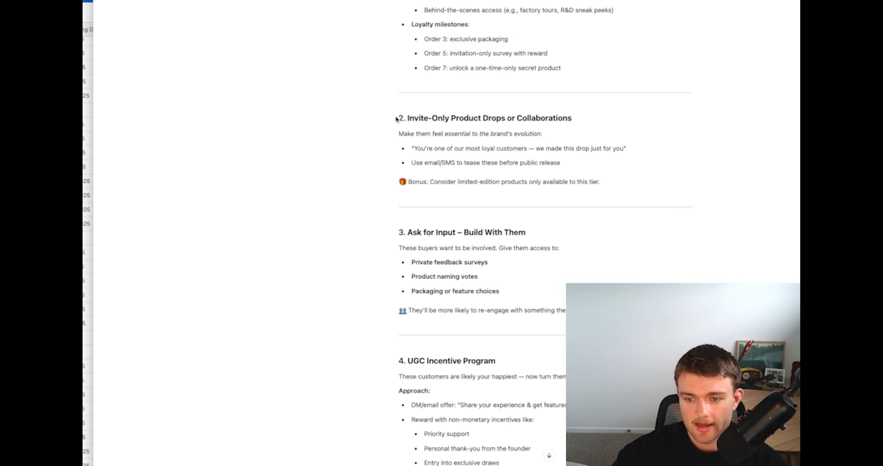
left_click_drag(397, 118, 546, 190)
key("ctrl+shift+Tab")
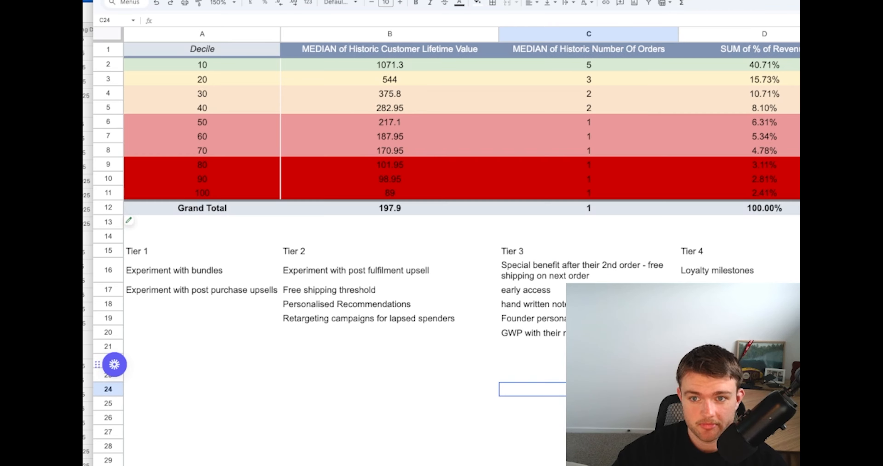
key("ctrl+Tab")
scroll(530, 187, "down", 1)
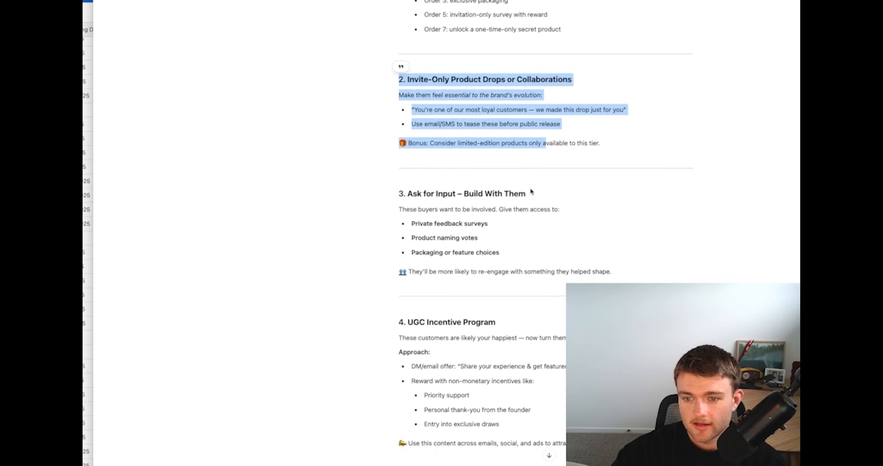
left_click(479, 222)
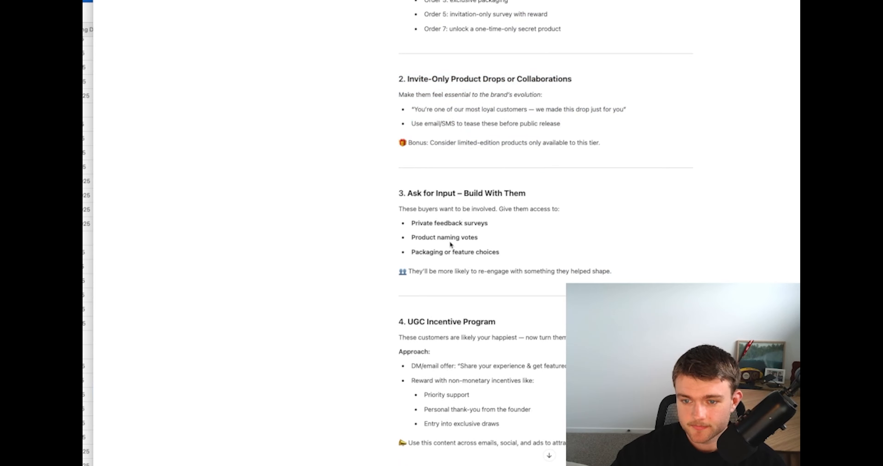
scroll(449, 240, "down", 1)
triple_click(433, 214)
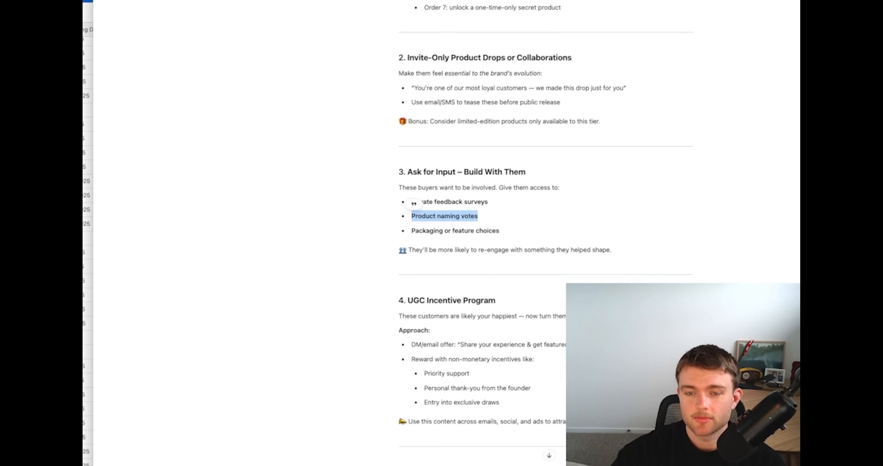
Read the UGC incentive, VIP referral and post-purchase flow strategies in ChatGPT, highlighting the referral engine section for high-value buyers
scroll(402, 148, "down", 5)
left_click(482, 269)
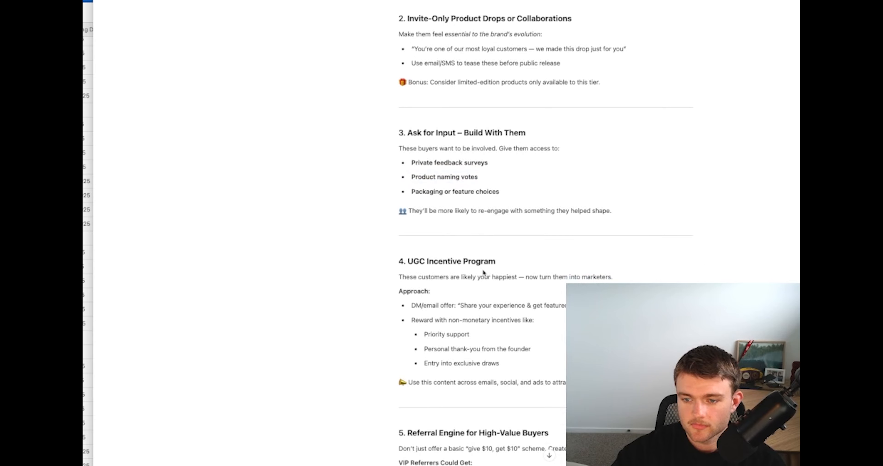
scroll(460, 276, "down", 4)
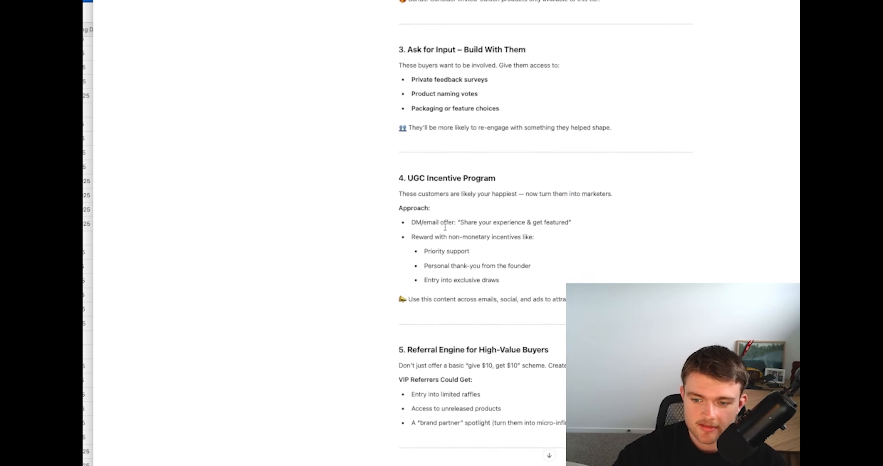
scroll(445, 227, "down", 1)
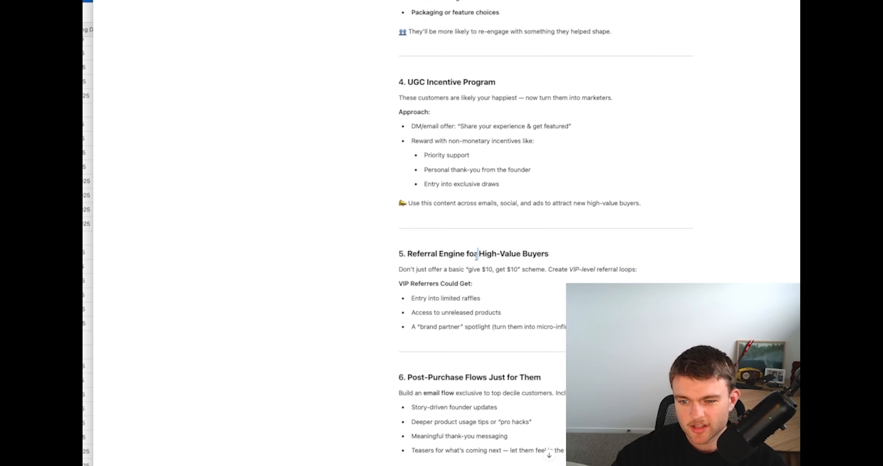
triple_click(469, 262)
scroll(467, 262, "down", 12)
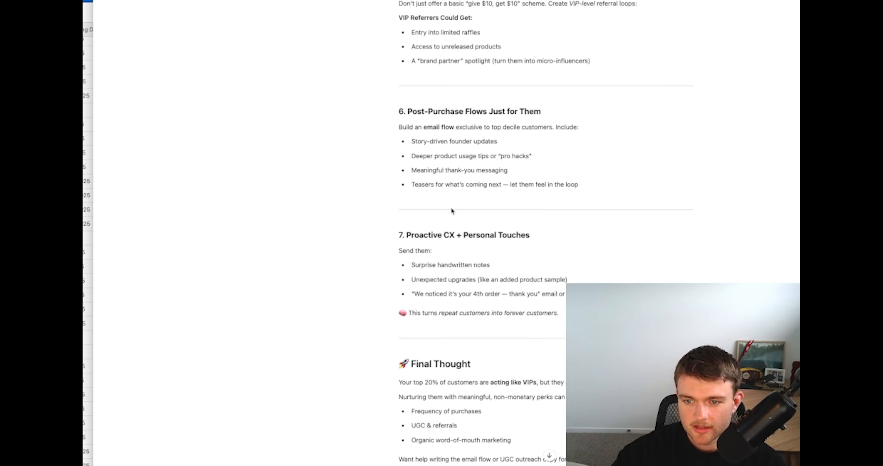
left_click_drag(600, 1, 617, 63)
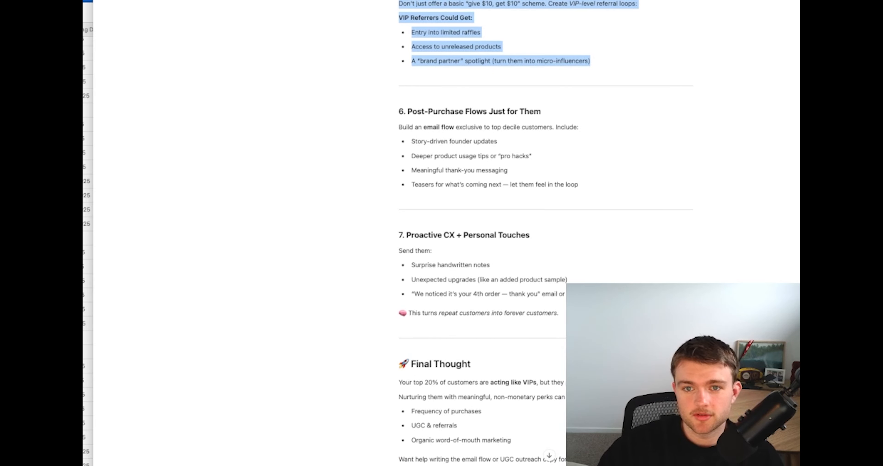
left_click(502, 1)
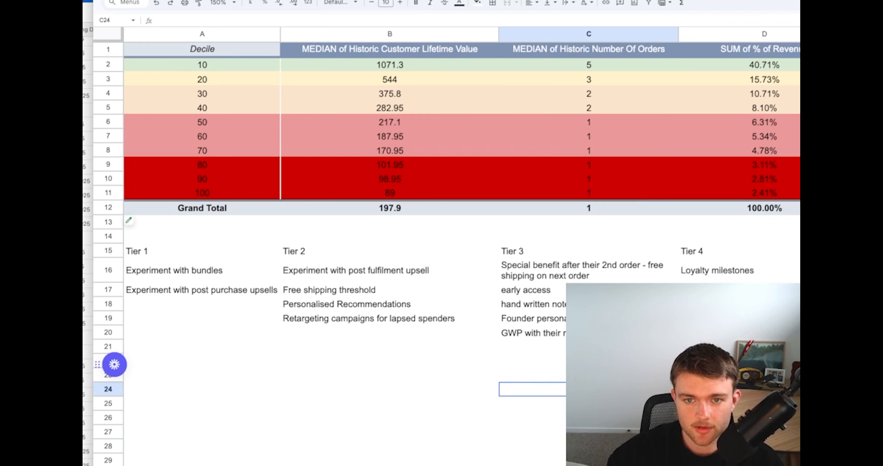
key("ctrl+Tab")
Examine the Proactive CX + Personal Touches strategy in ChatGPT, highlighting its handwritten notes, unexpected upgrades and order thank-you ideas
scroll(463, 45, "up", 3)
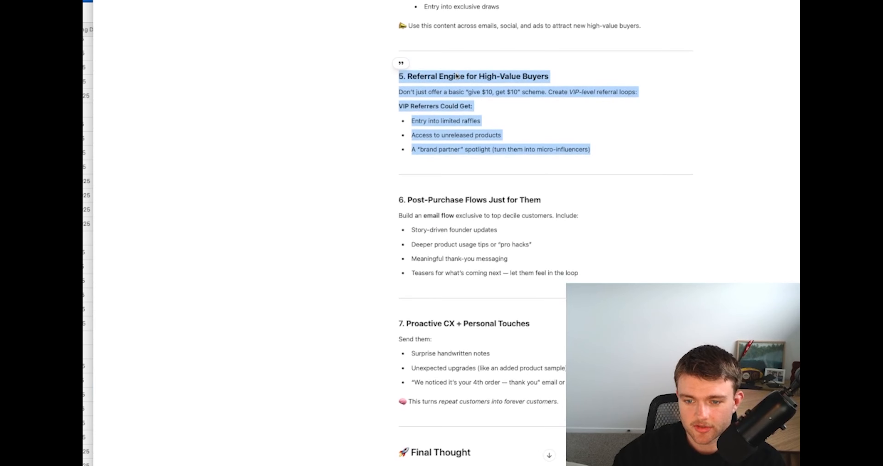
scroll(481, 73, "down", 1)
left_click(479, 324)
left_click_drag(397, 296, 564, 376)
left_click(563, 376)
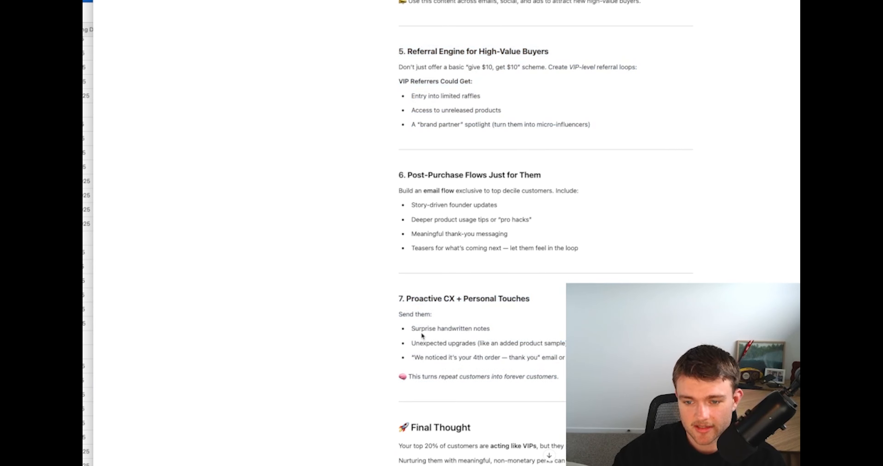
left_click_drag(415, 330, 551, 343)
triple_click(540, 345)
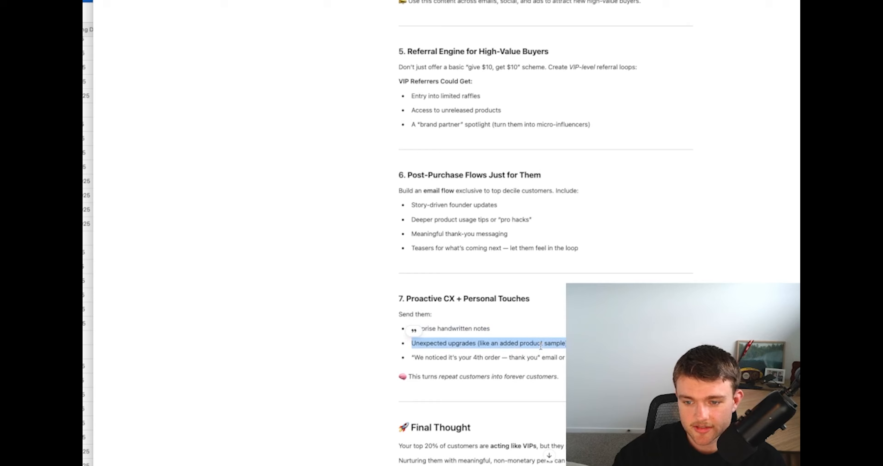
triple_click(502, 358)
left_click_drag(562, 377, 394, 297)
Copy "Unexpected upgrades (like an added product sample)" from ChatGPT into D19 of the spreadsheet under Tier 4 and tidy the cell entry
triple_click(450, 340)
key("super+c")
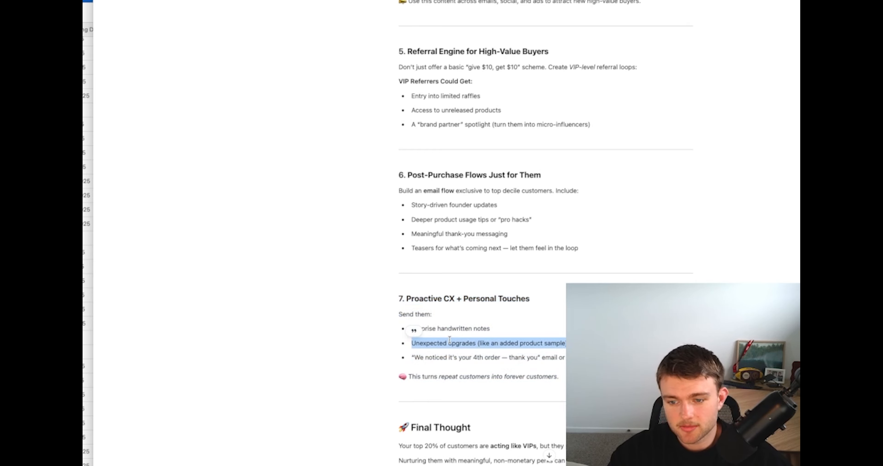
key("ctrl+Tab")
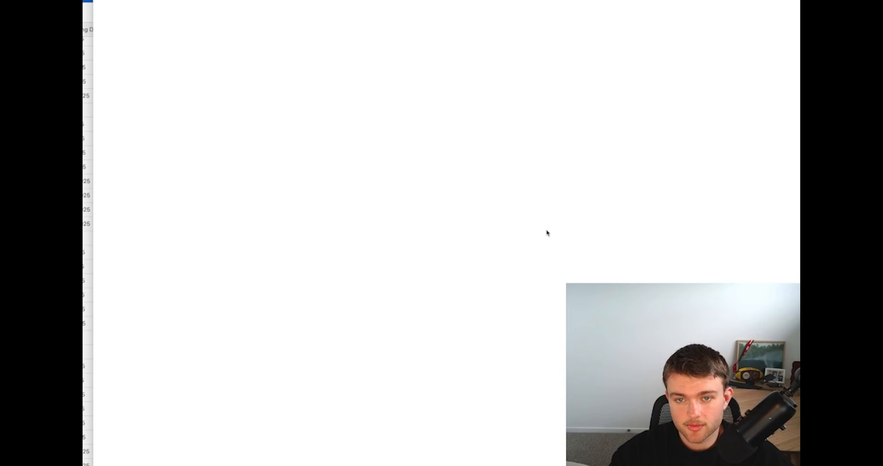
left_click(727, 318)
key("super+v")
left_click(624, 333)
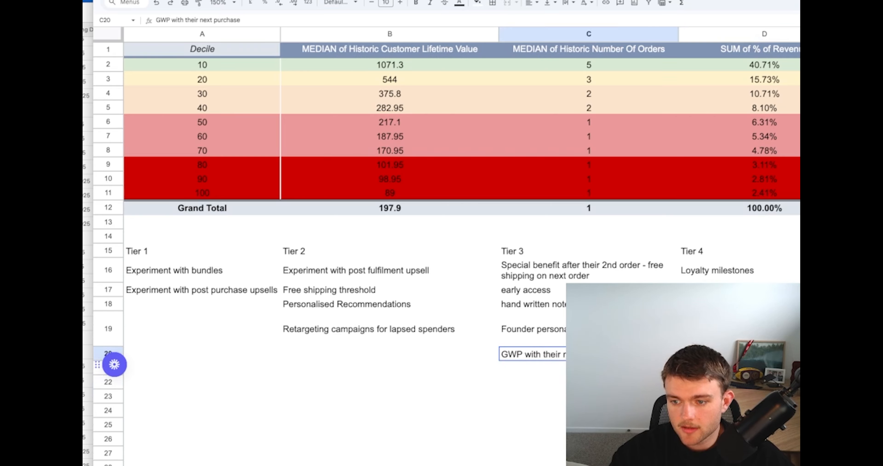
left_click(723, 324)
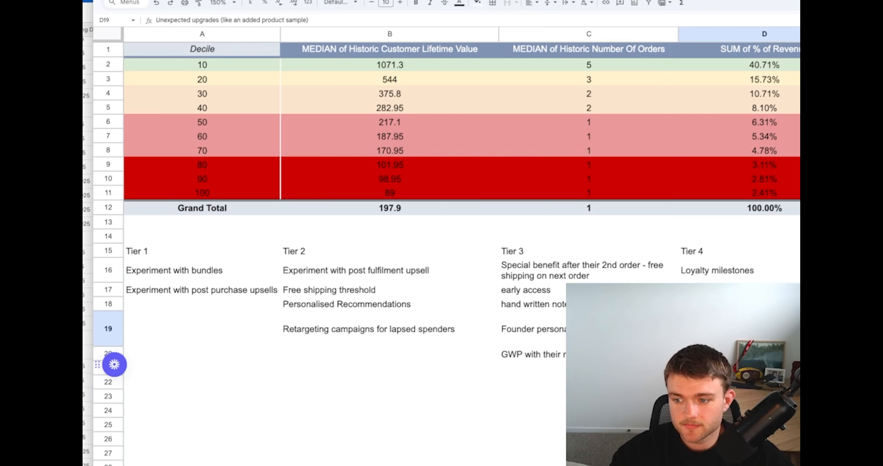
double_click(724, 326)
left_click(723, 329)
key("Return")
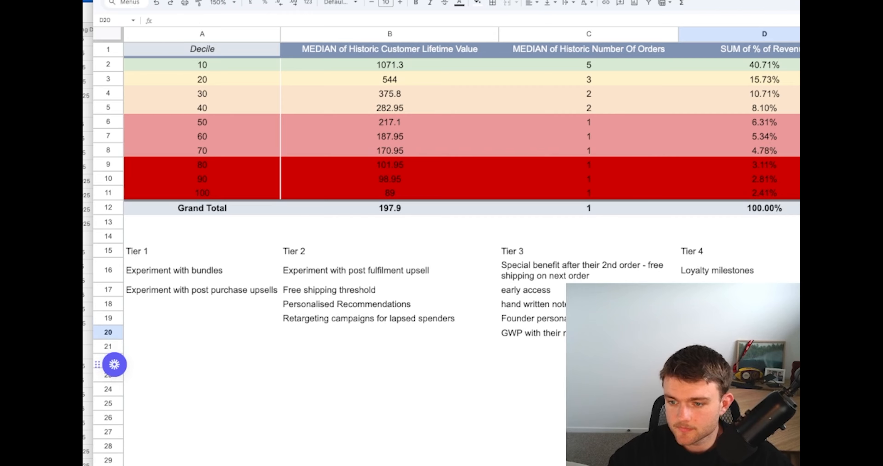
Copy "Surprise handwritten notes" from the personal touches ideas in ChatGPT into D20 of the spreadsheet under Tier 4
key("ctrl+shift+Tab")
left_click(429, 340)
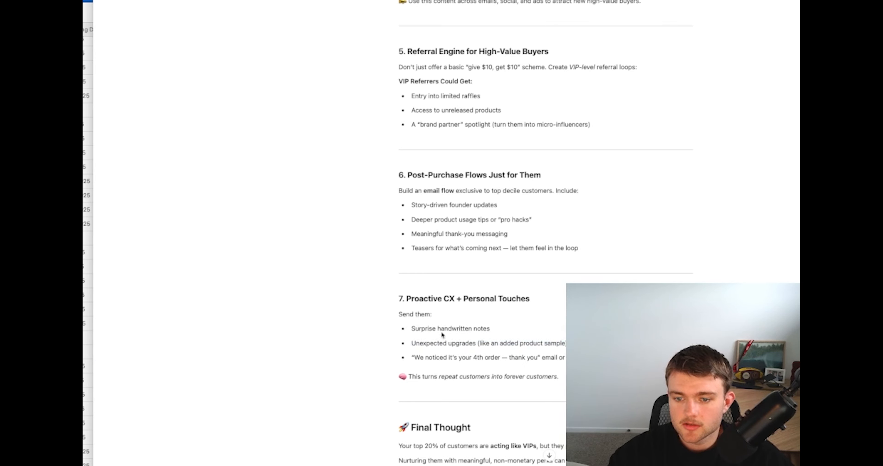
triple_click(441, 329)
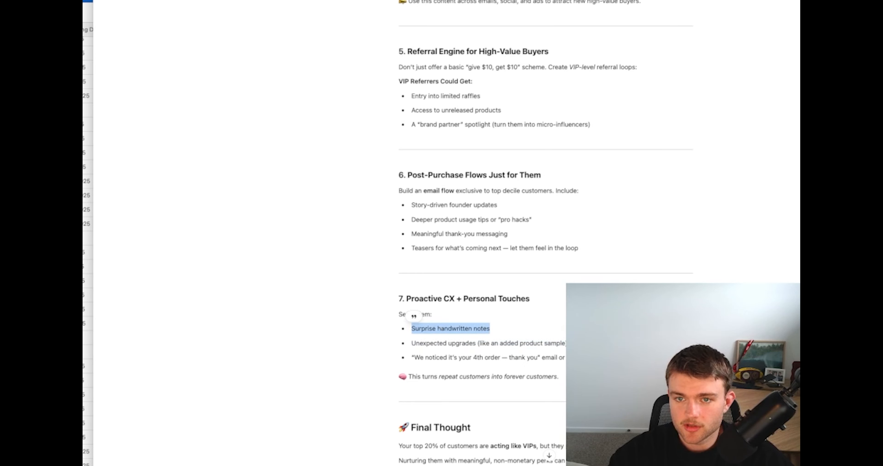
key("ctrl+c")
key("ctrl+Tab")
key("ctrl+v")
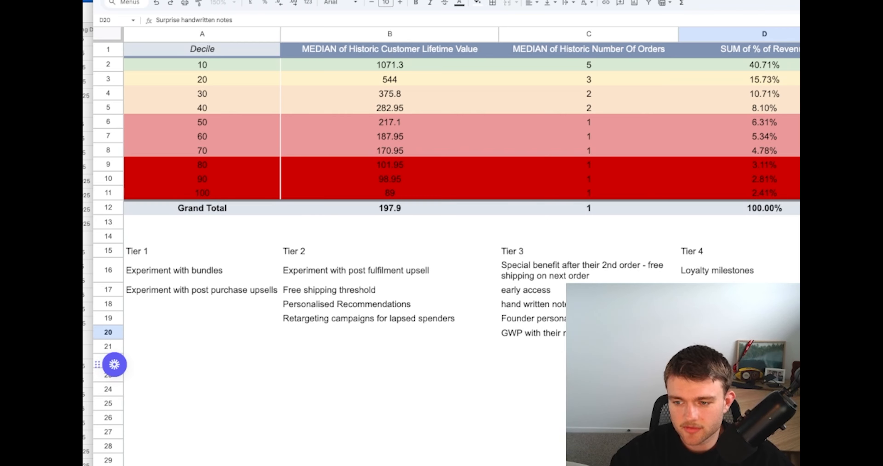
left_click(588, 337)
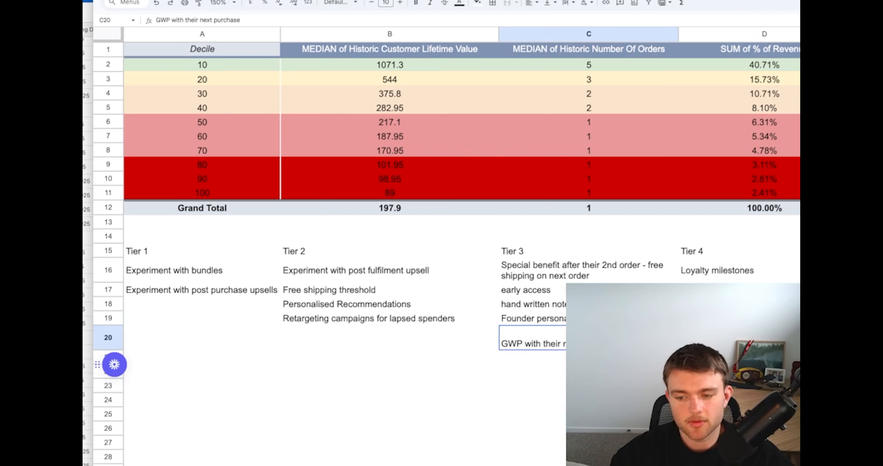
Add the heading "Tier 5" in E15, beside the Tier 4 heading
left_click(739, 250)
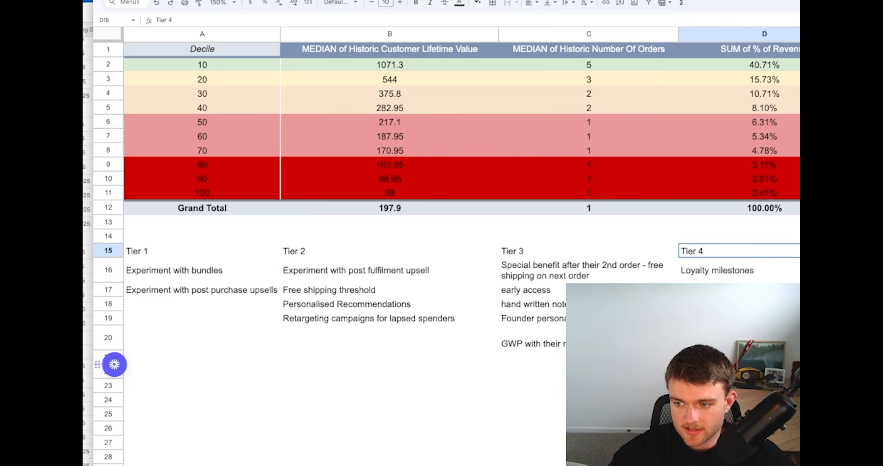
key("Right")
type("Tier 5")
key("Return")
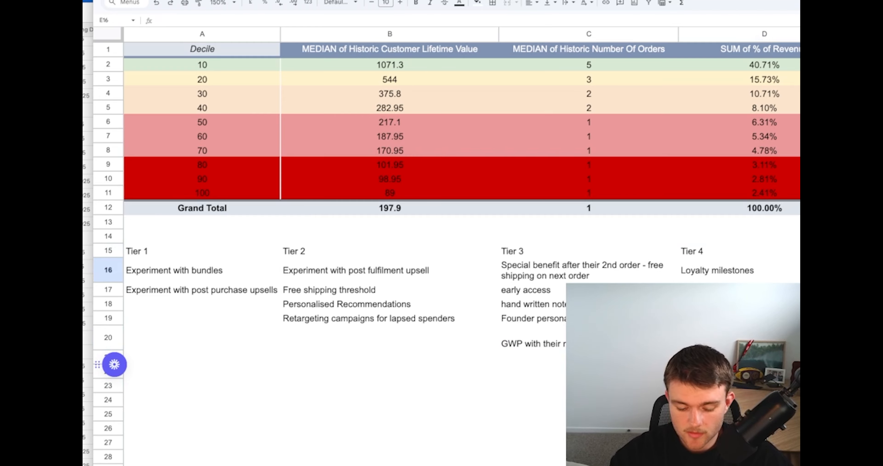